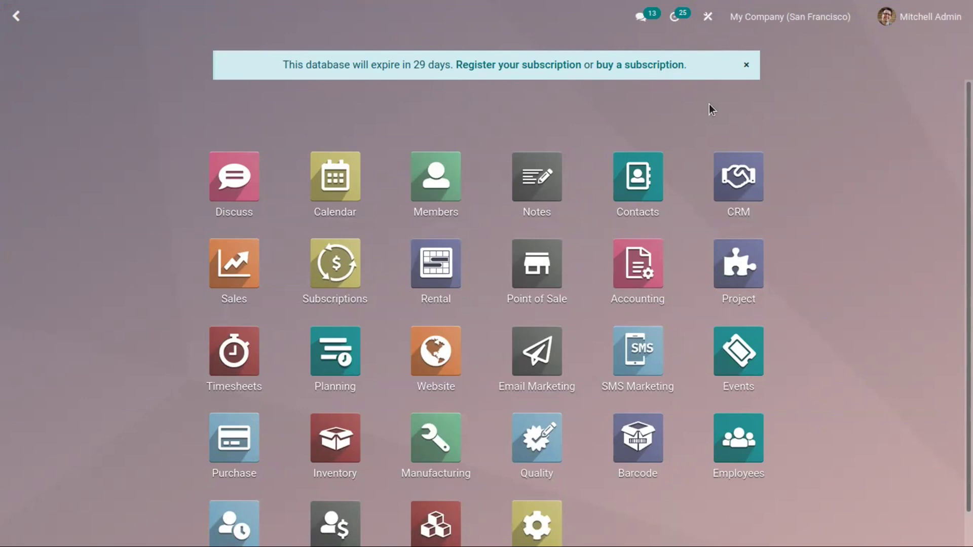
Search the Apps module list for 'ev' after the 'ecen' search finds nothing
left_click(435, 533)
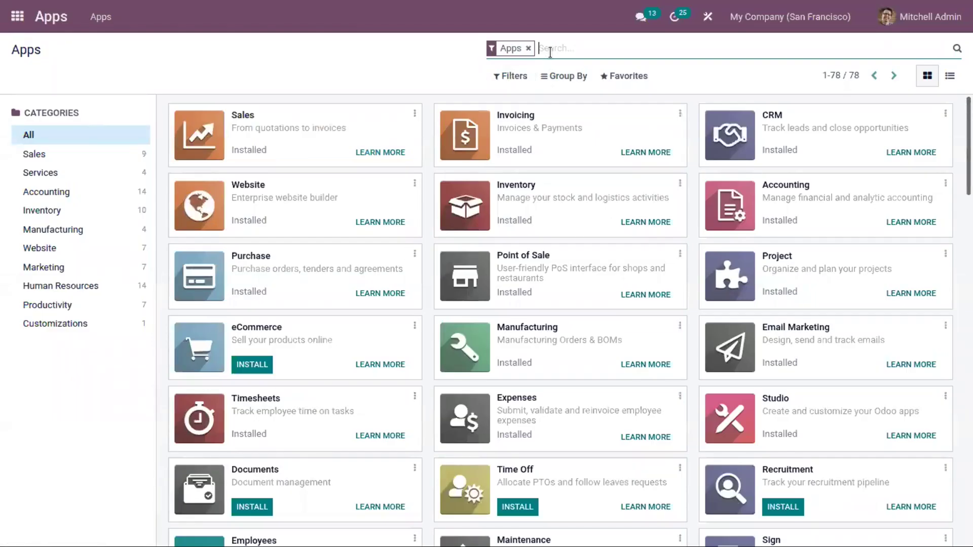
type("ecen")
key("Return")
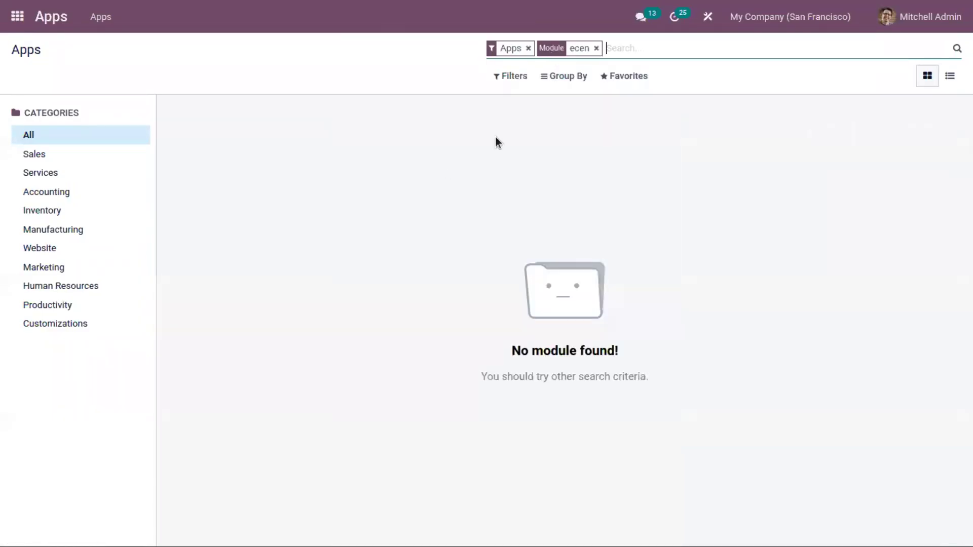
left_click(596, 48)
type("eve")
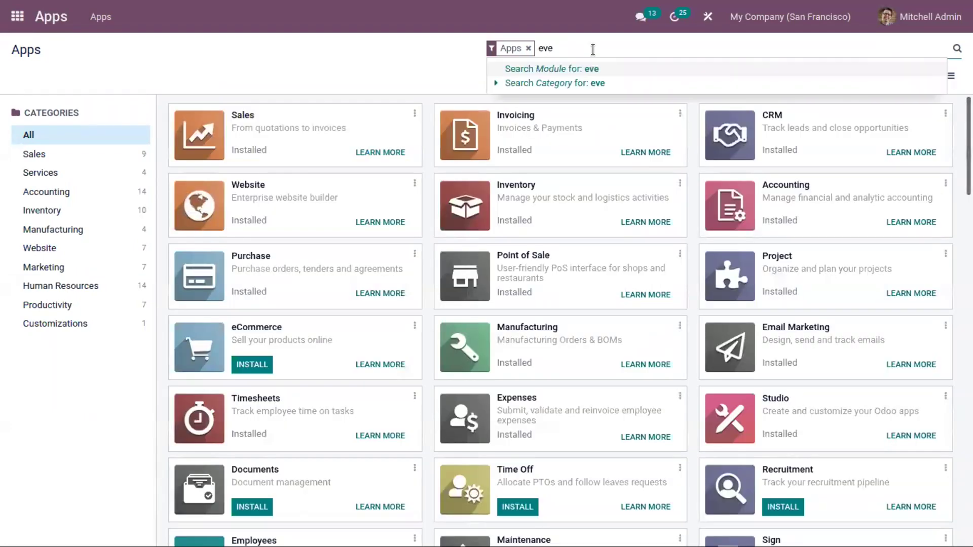
key("Return")
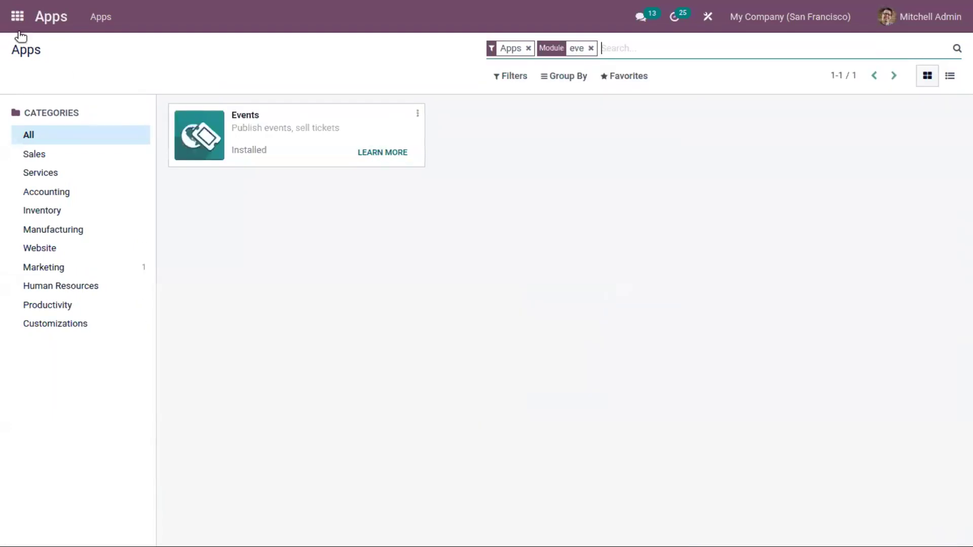
Go back to the home menu and launch Events to see its New, Booked and Announced stages
left_click(17, 16)
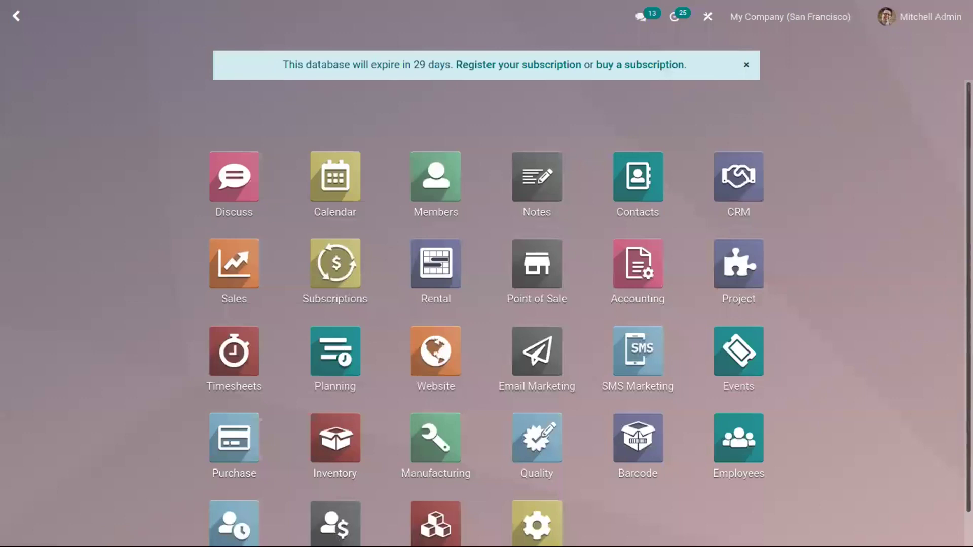
scroll(536, 274, "down", 1)
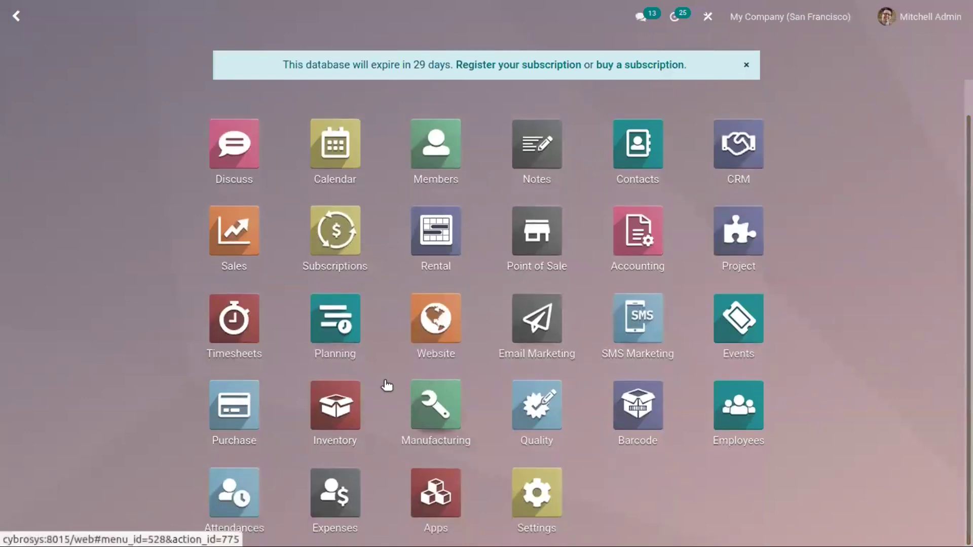
left_click(719, 332)
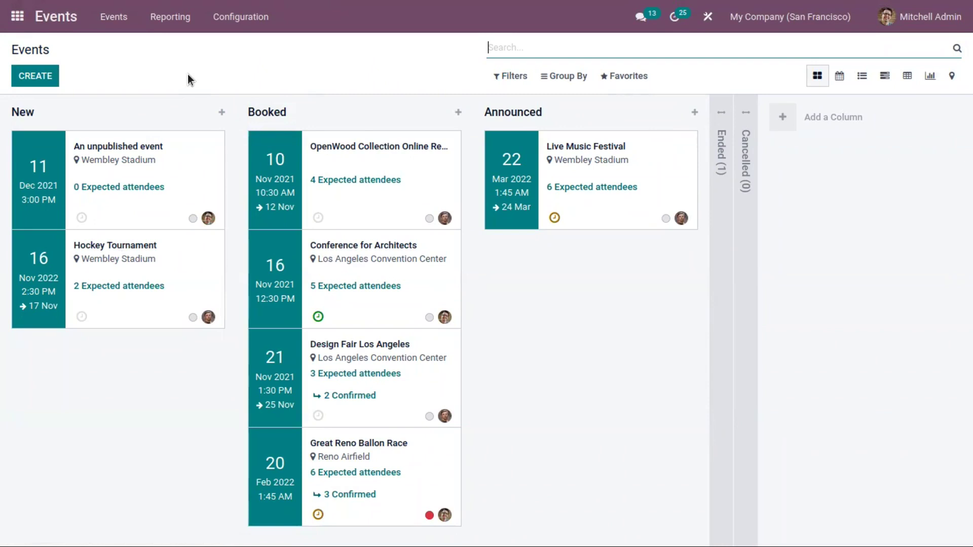
mouse_move(197, 118)
mouse_move(301, 104)
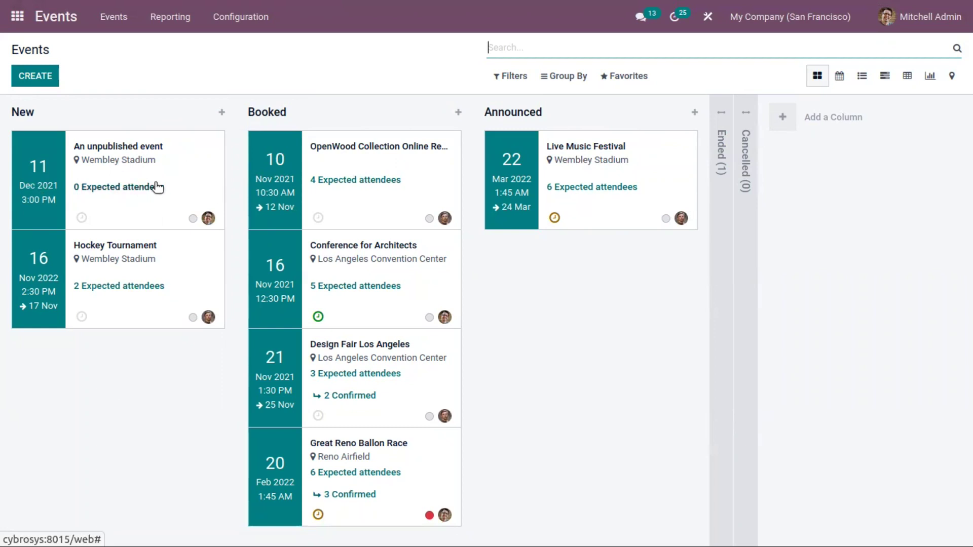
Create a new event titled 'International Conference on Forestry Food and Agriculture'
left_click(51, 77)
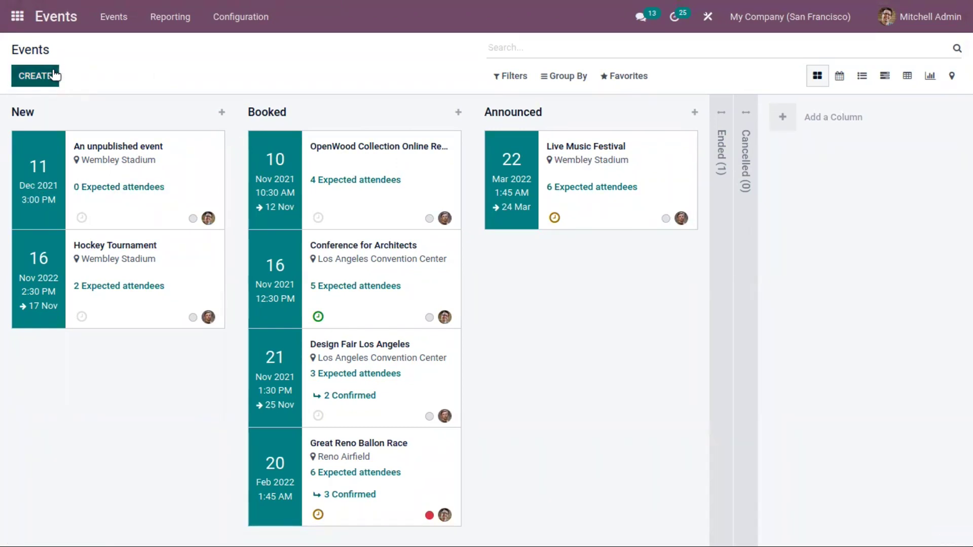
left_click(184, 205)
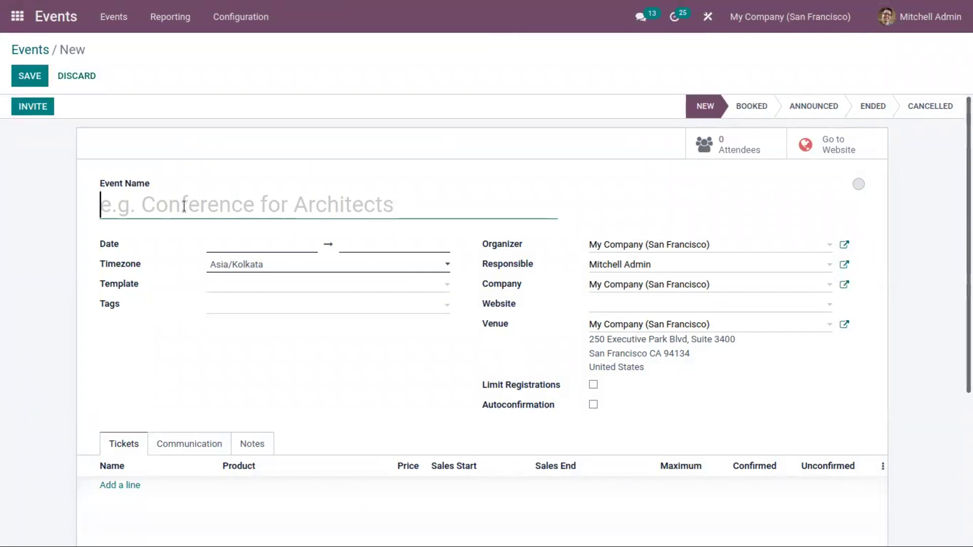
type("International Confe")
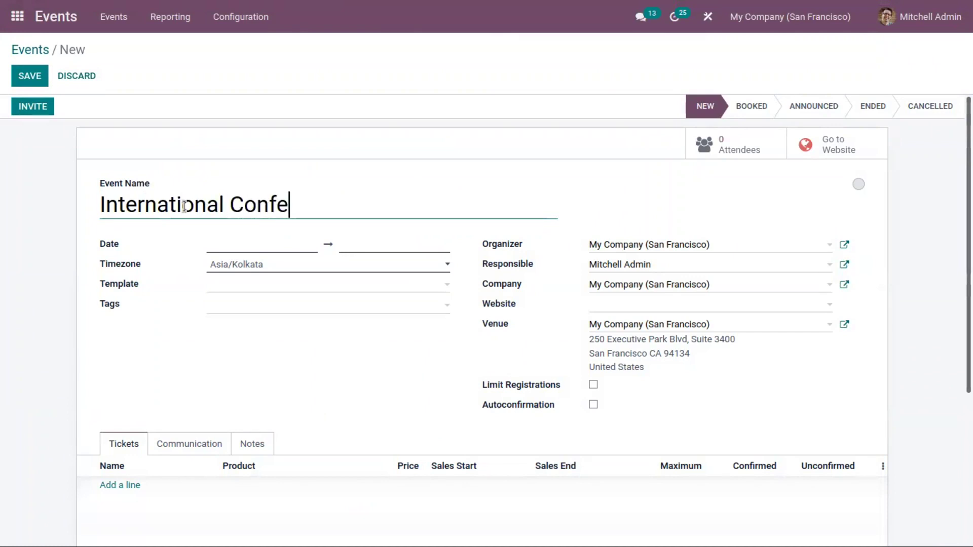
type("rence on ?f")
key("BackSpace")
key("BackSpace")
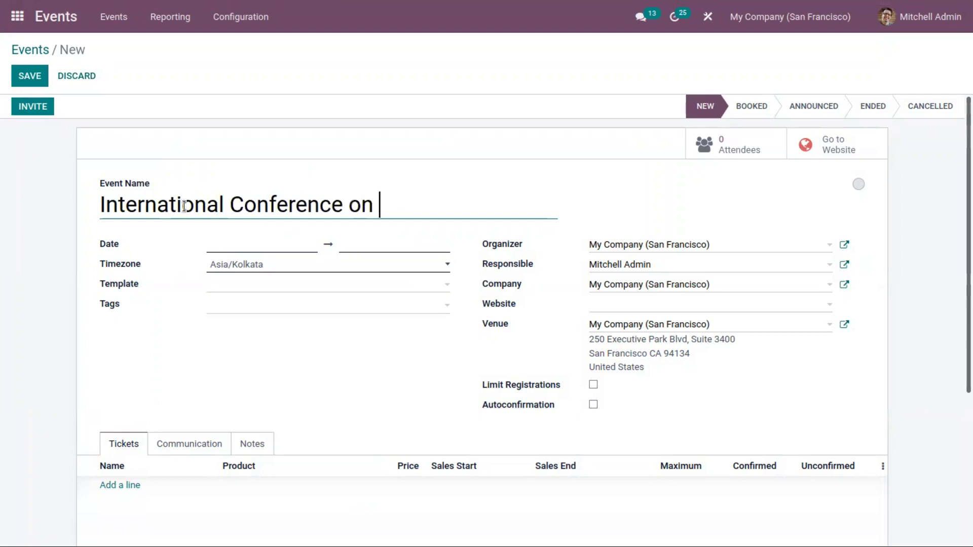
type("Forestry")
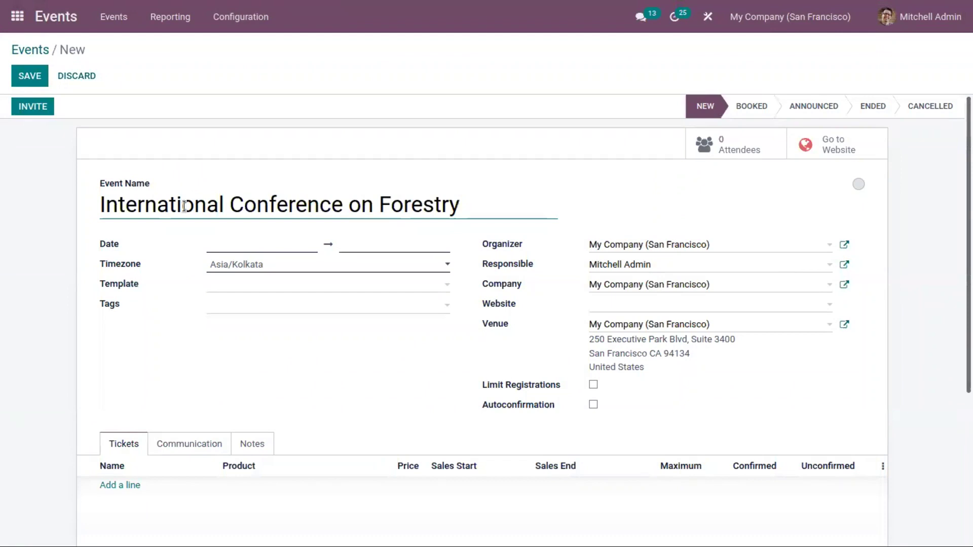
type(" Food a")
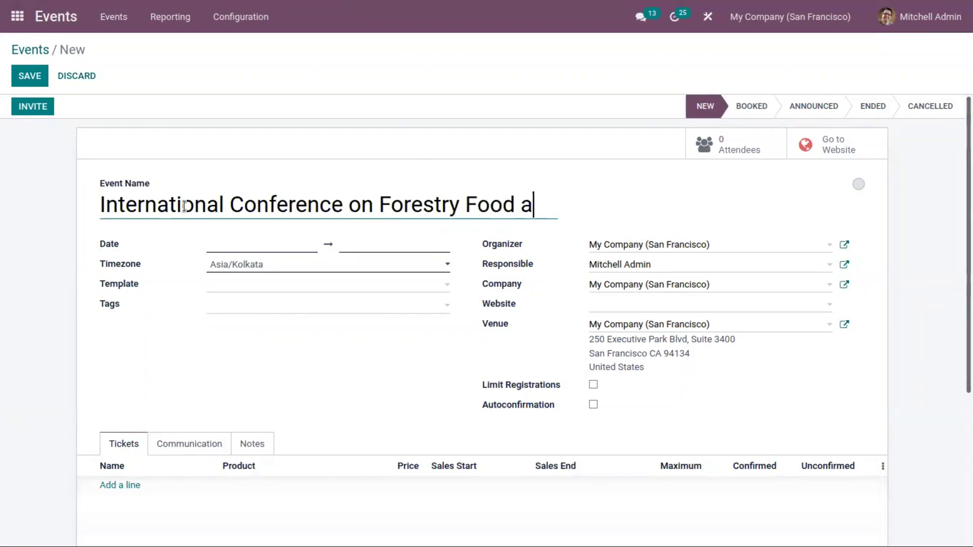
type("nd Agri")
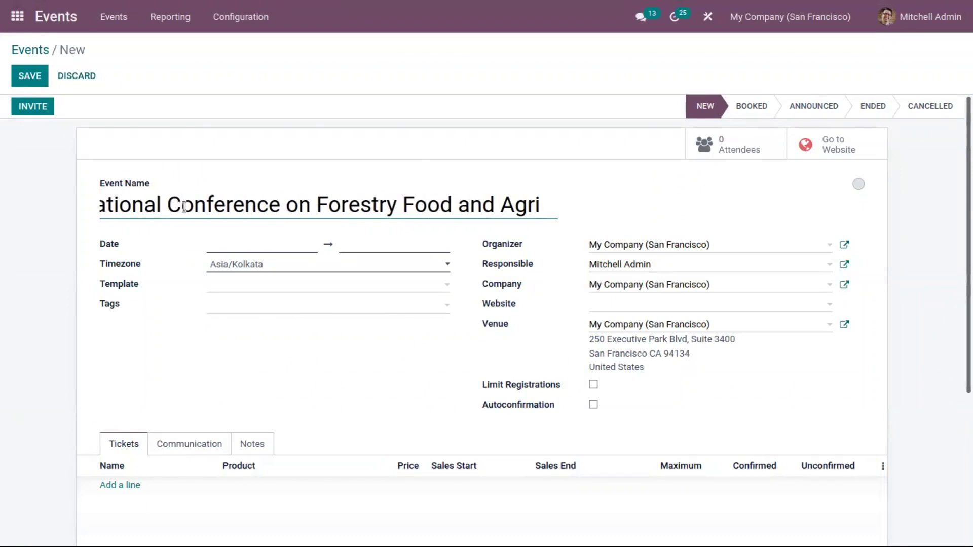
type("culture")
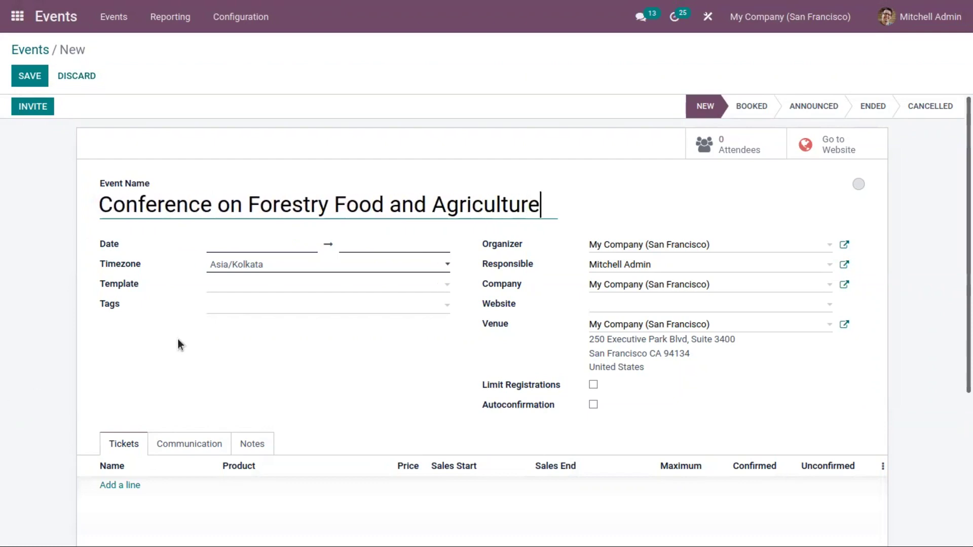
Select November 24 to November 26, 2021 as the event's date range
left_click(274, 244)
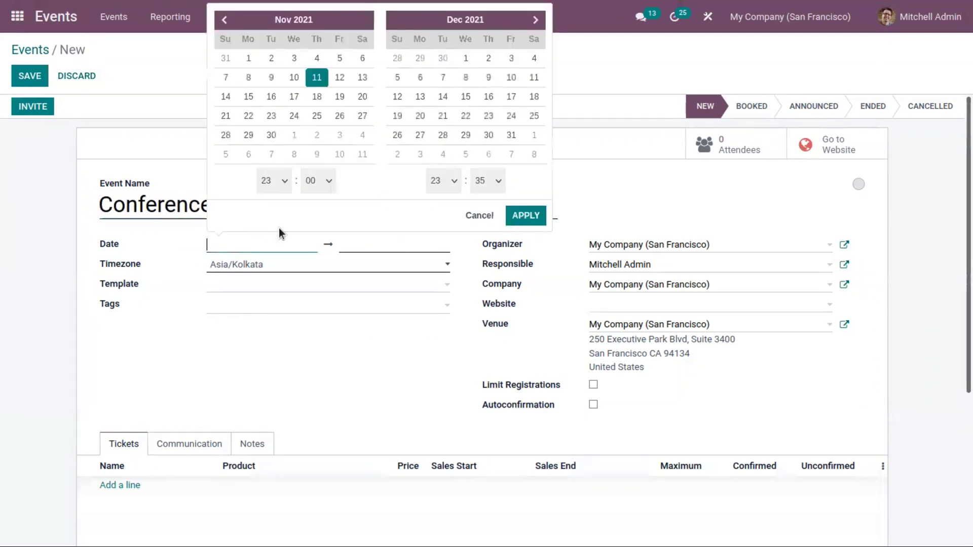
left_click(294, 115)
left_click(294, 106)
left_click(299, 118)
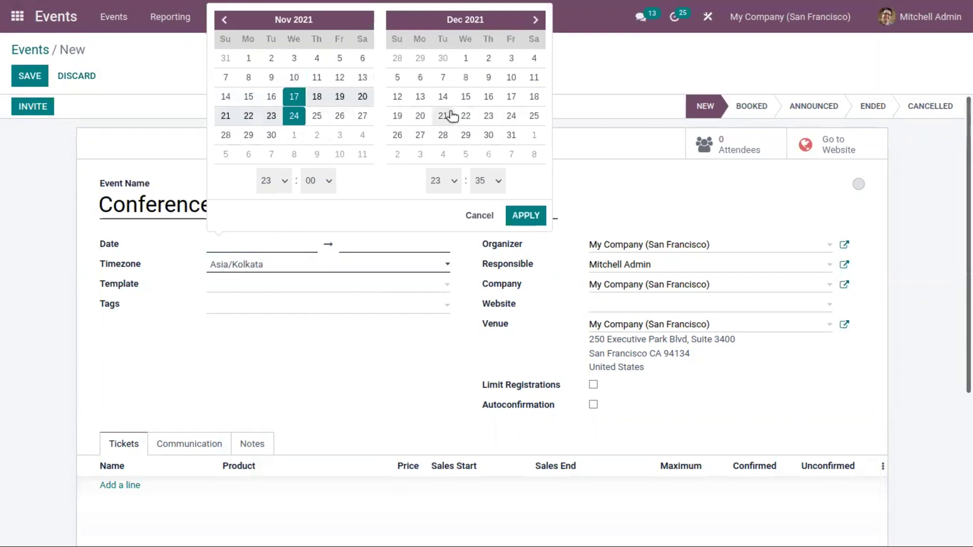
left_click(444, 116)
left_click(303, 119)
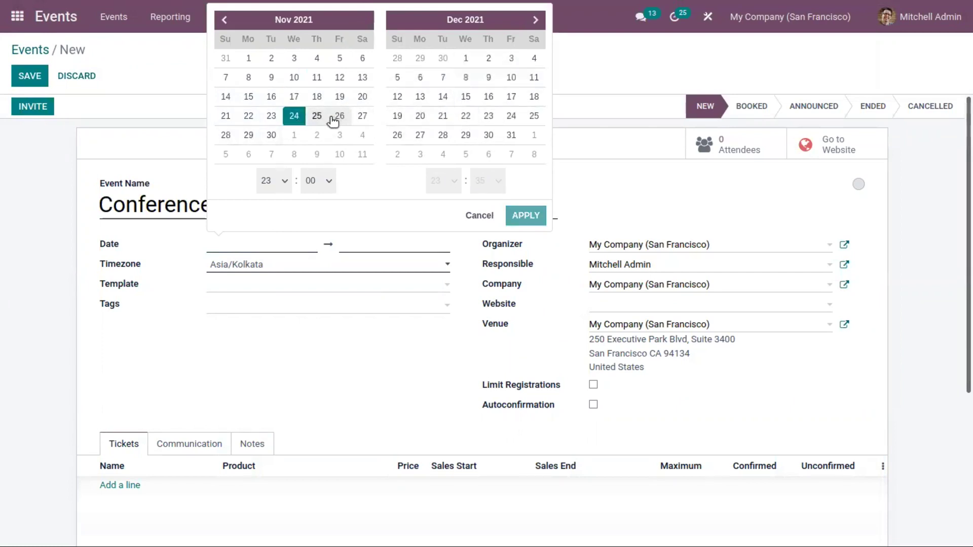
left_click(338, 118)
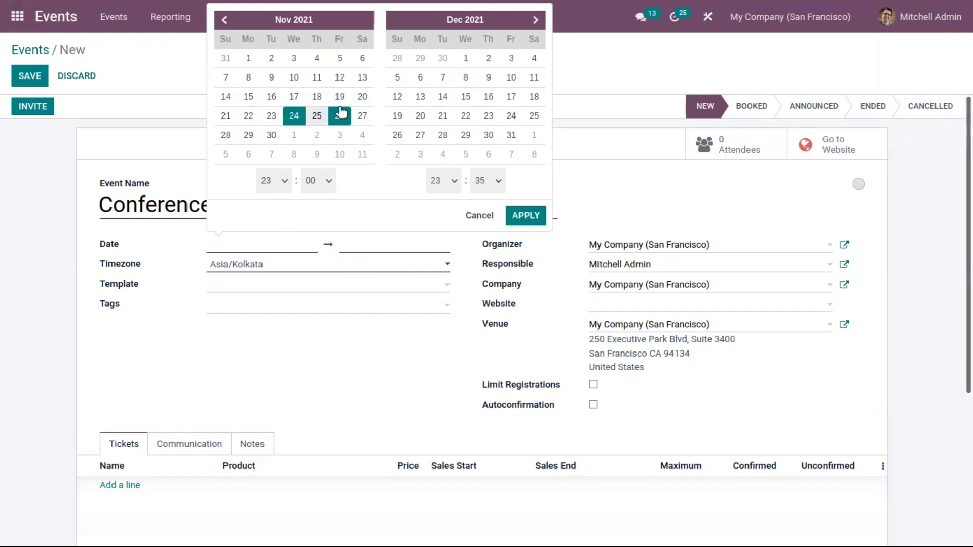
Set the start hour to 08:00 and apply the chosen dates
left_click(284, 186)
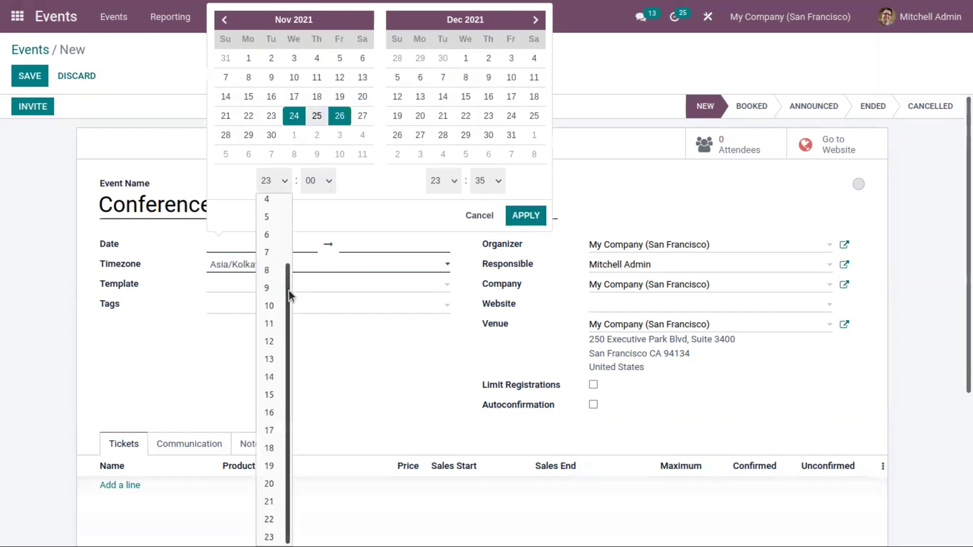
left_click(272, 270)
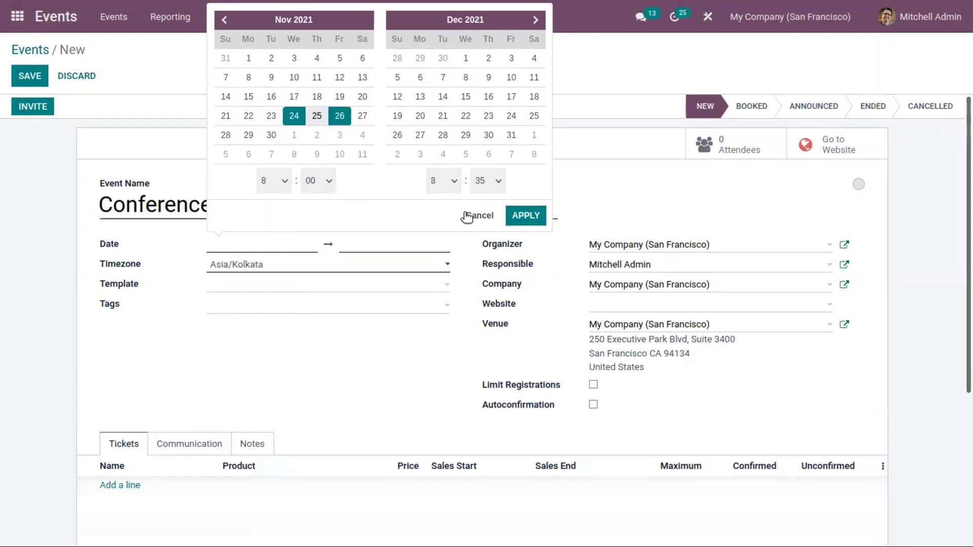
left_click(523, 214)
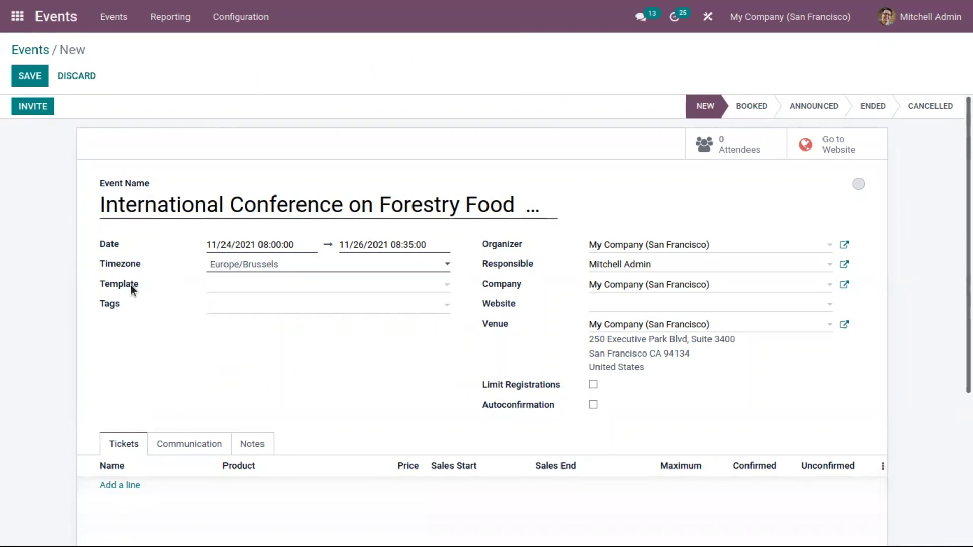
left_click(256, 284)
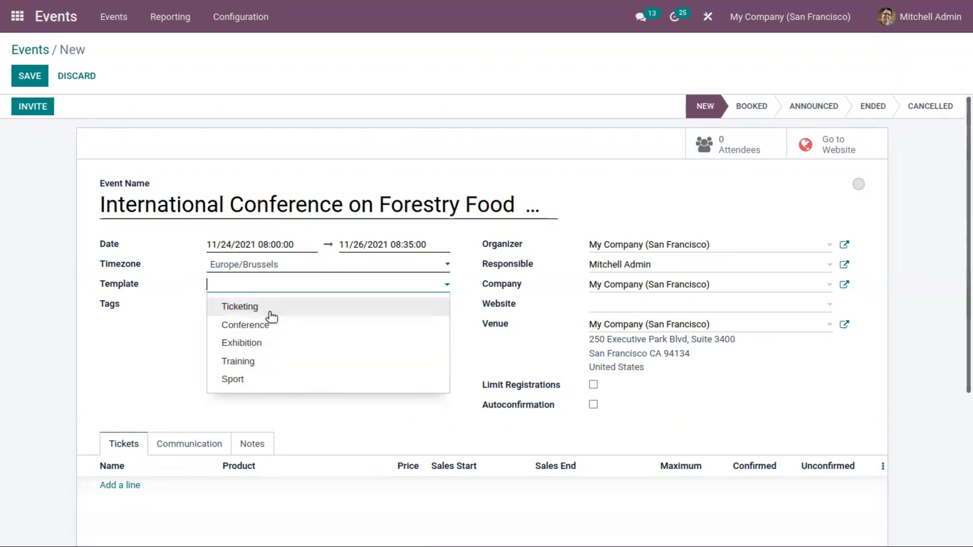
Pick the Conference template for the event and save it
left_click(276, 325)
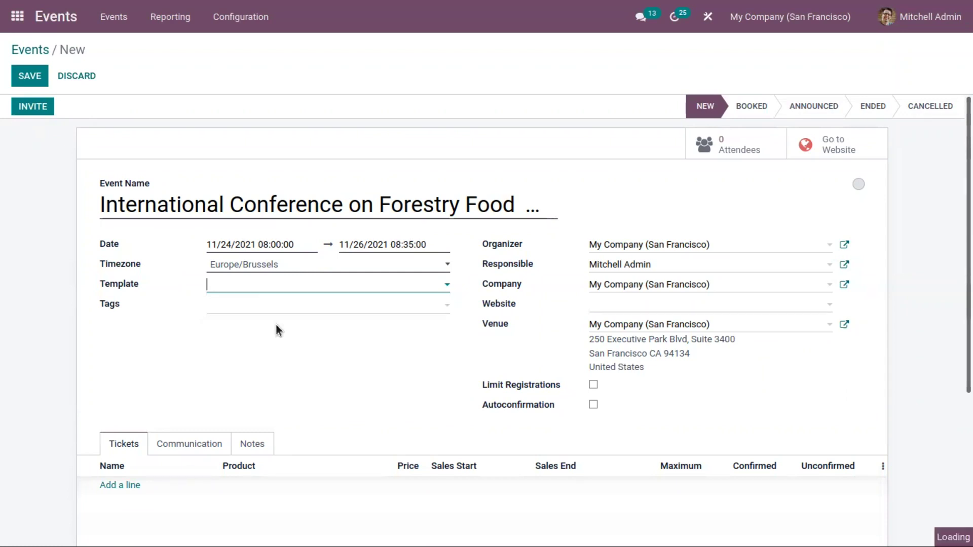
left_click(172, 275)
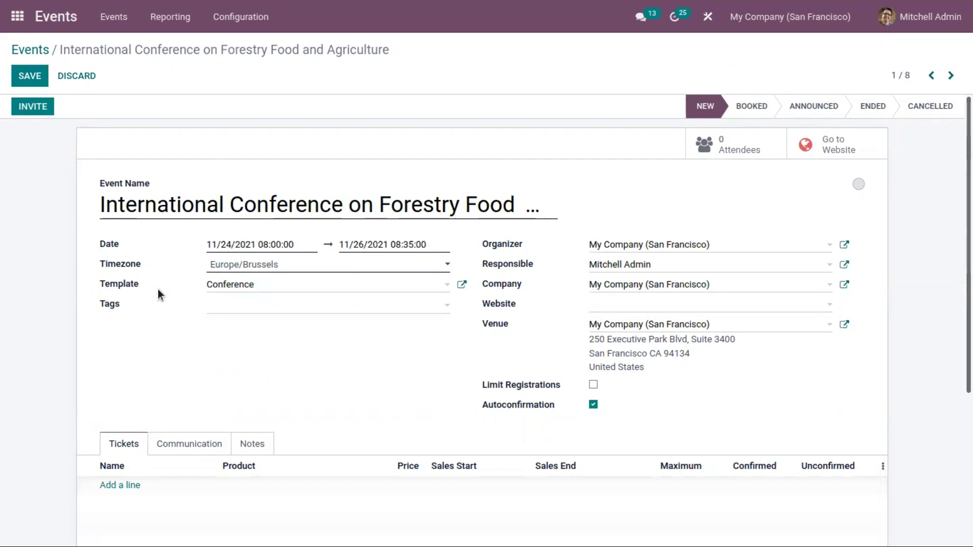
left_click(30, 75)
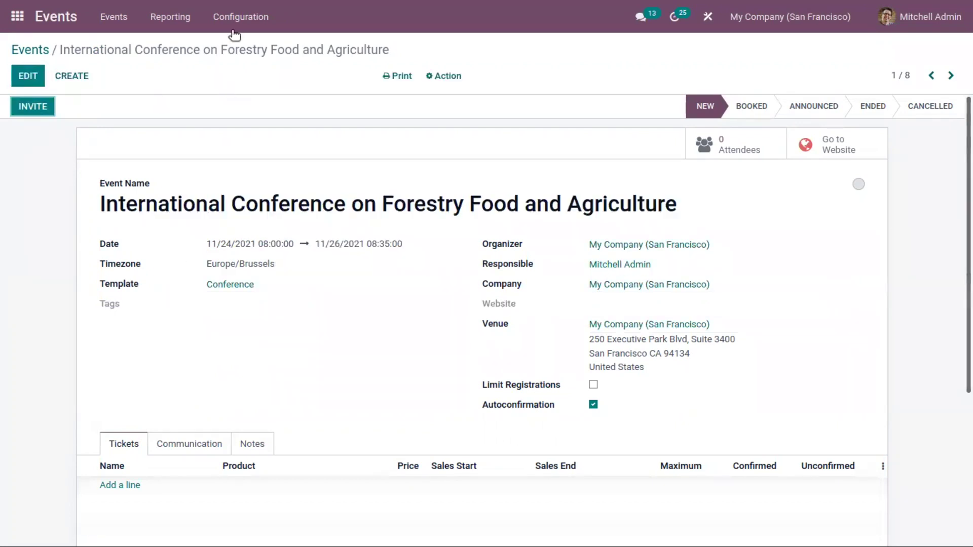
Open the Conference event template for editing, keeping its Europe/Brussels timezone
left_click(233, 14)
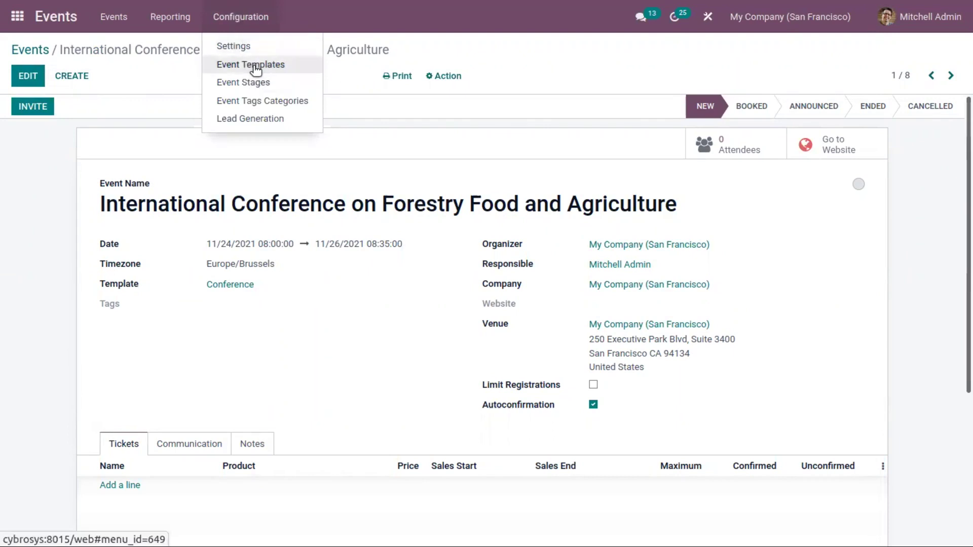
left_click(256, 65)
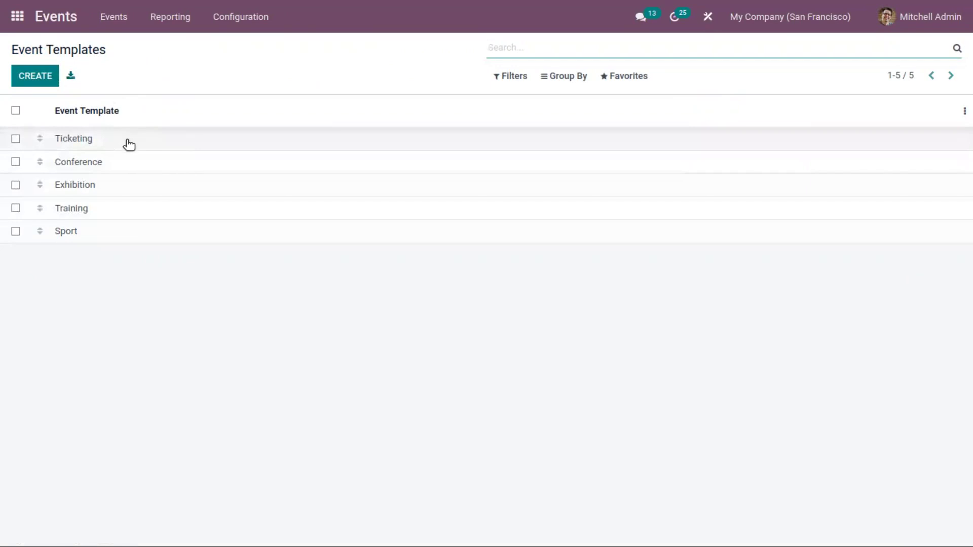
left_click(144, 166)
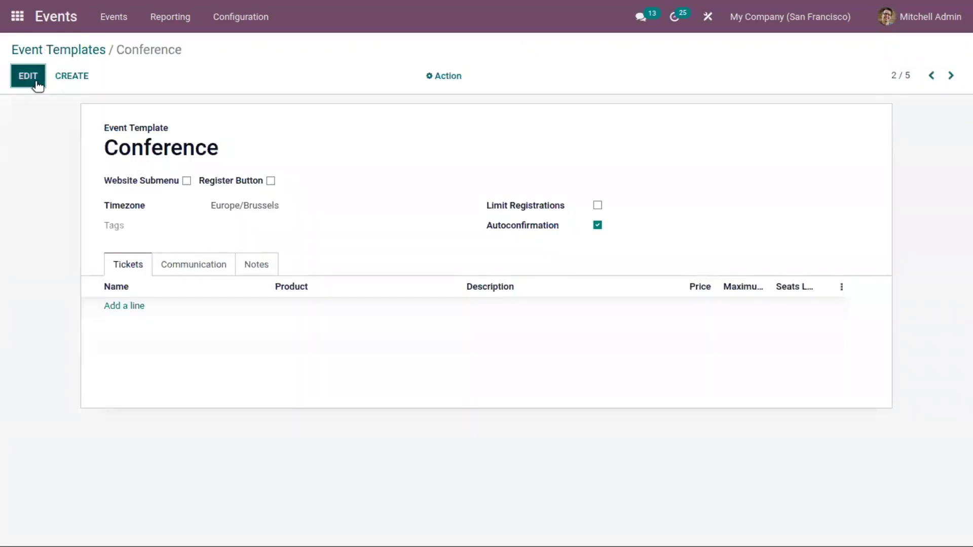
left_click(29, 78)
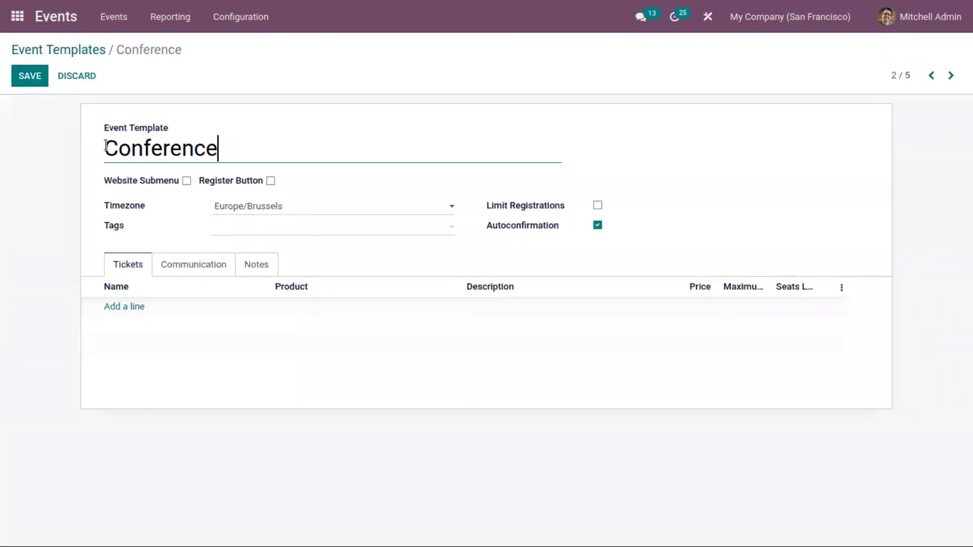
left_click(260, 145)
left_click(218, 210)
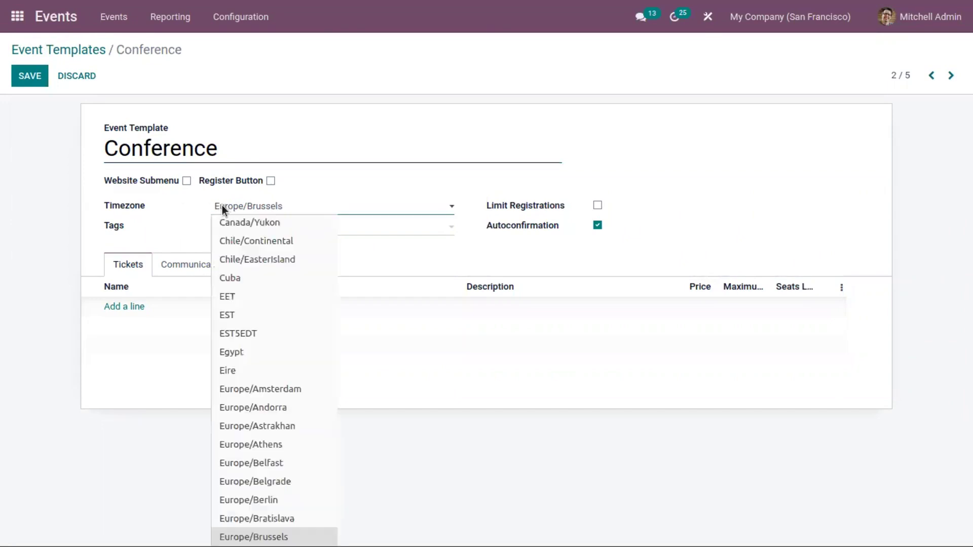
left_click(184, 216)
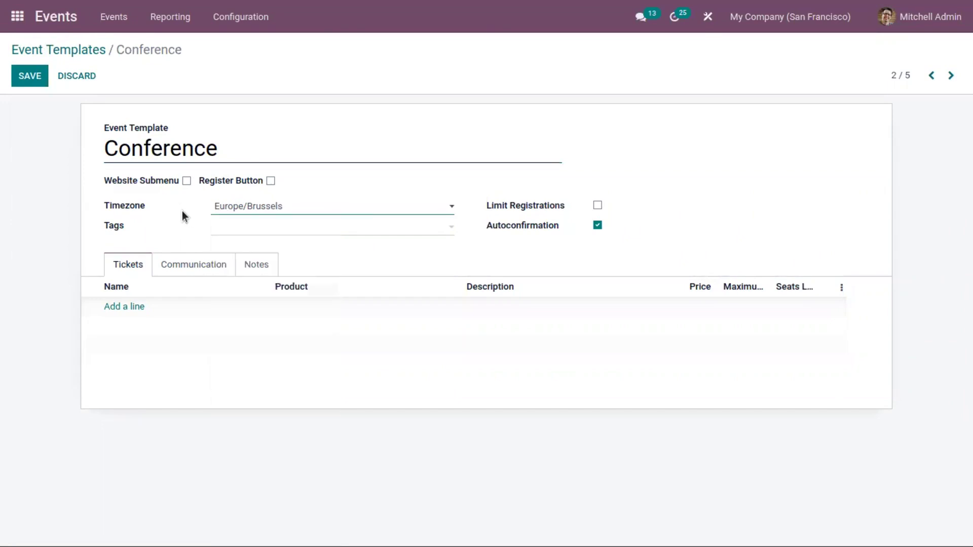
Add the Conference tag and limit registrations to 2000 attendees
left_click(236, 234)
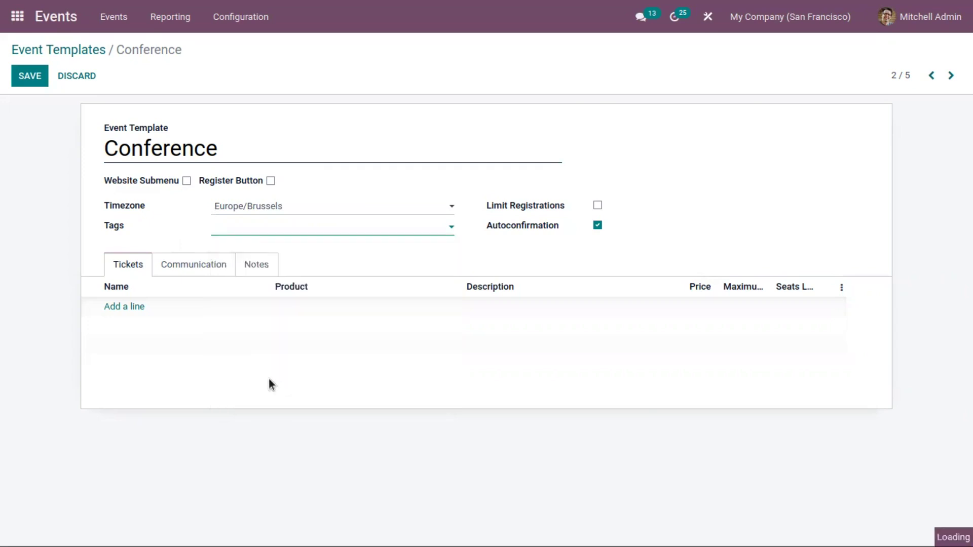
left_click(269, 381)
left_click(495, 383)
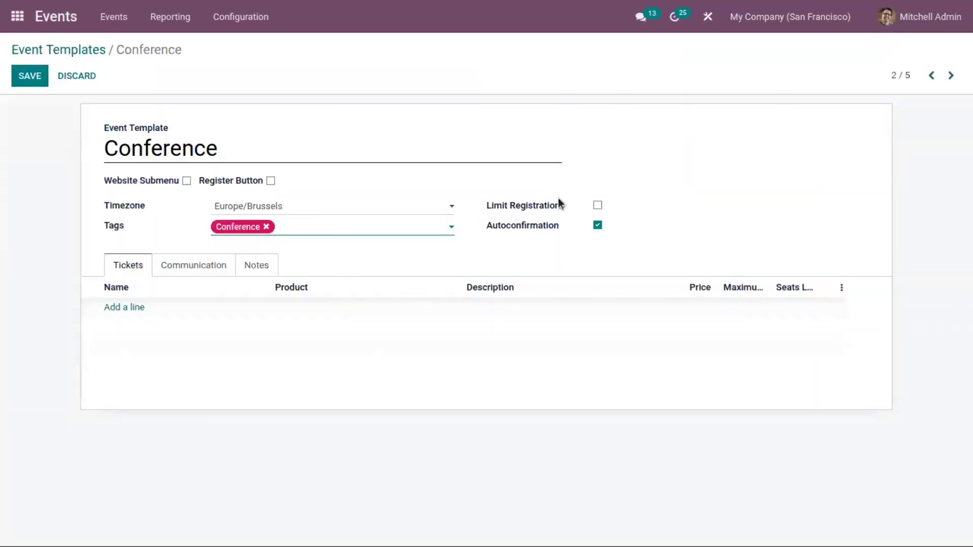
left_click(597, 205)
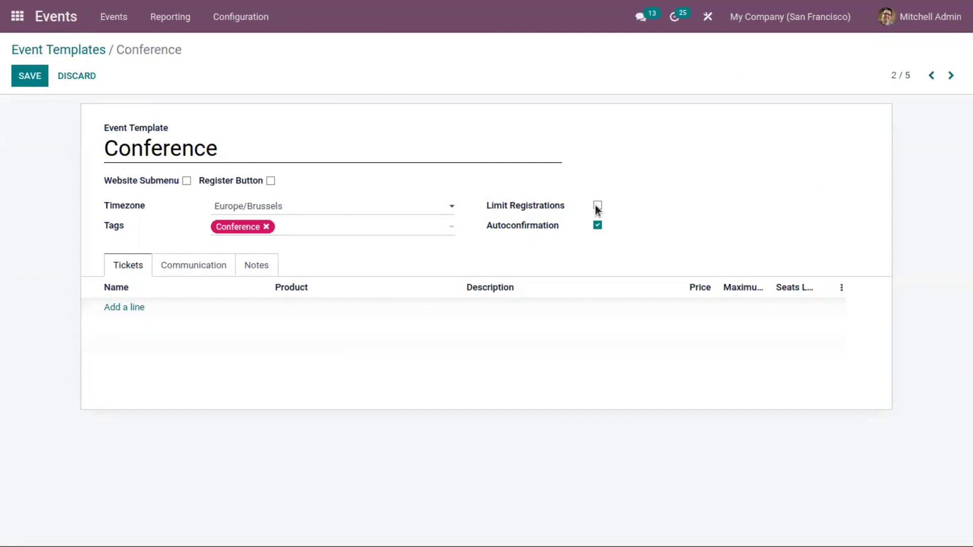
left_click(625, 206)
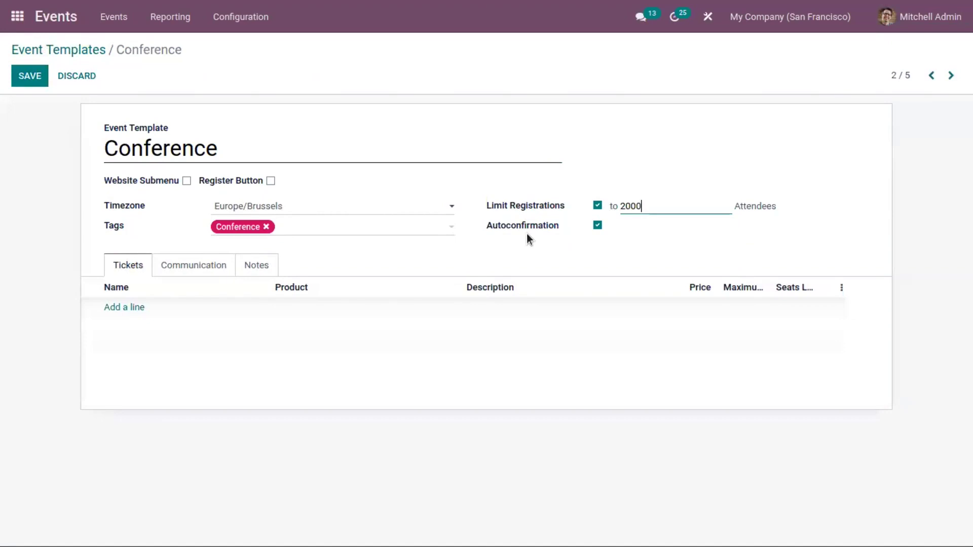
mouse_move(527, 227)
Add a new ticket line to the template and name it VIP
left_click(126, 306)
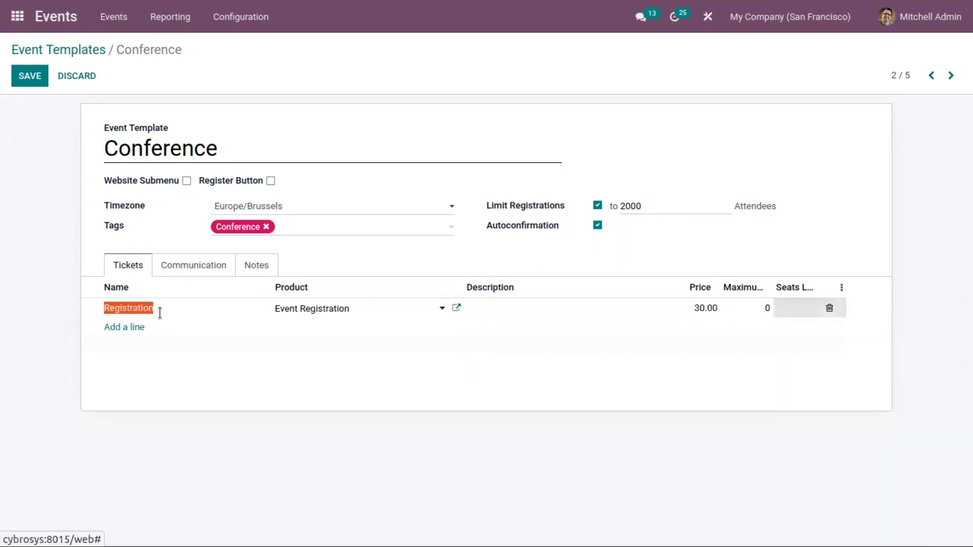
left_click(333, 310)
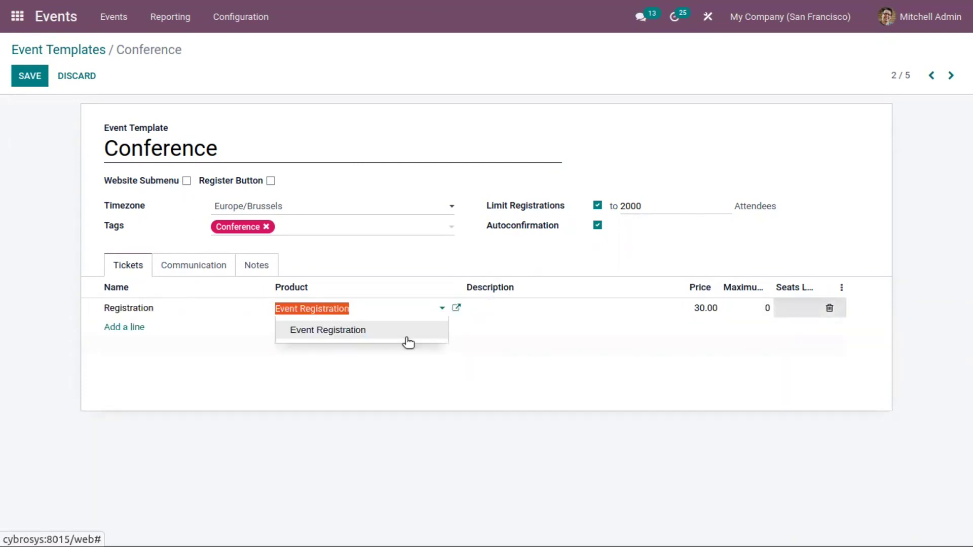
left_click(507, 301)
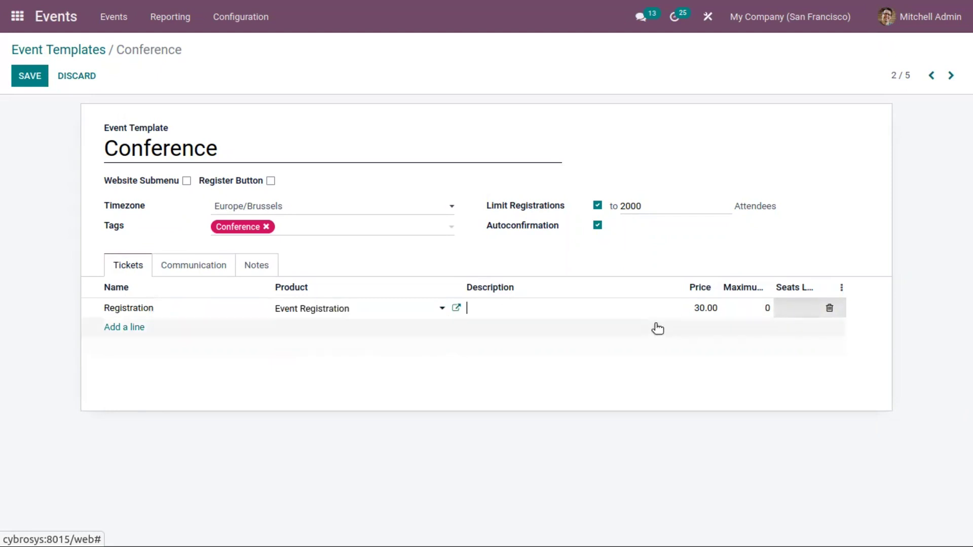
left_click(698, 302)
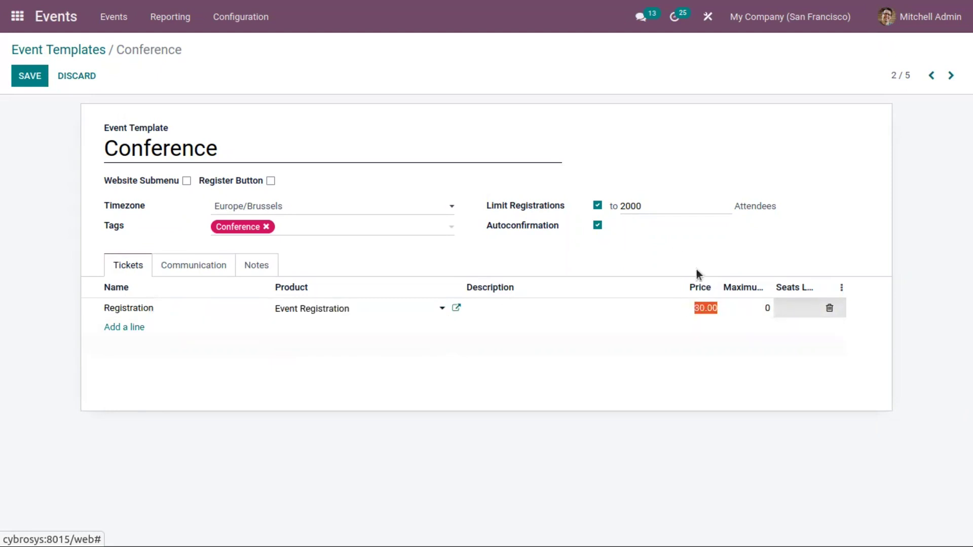
type("500")
left_click(181, 307)
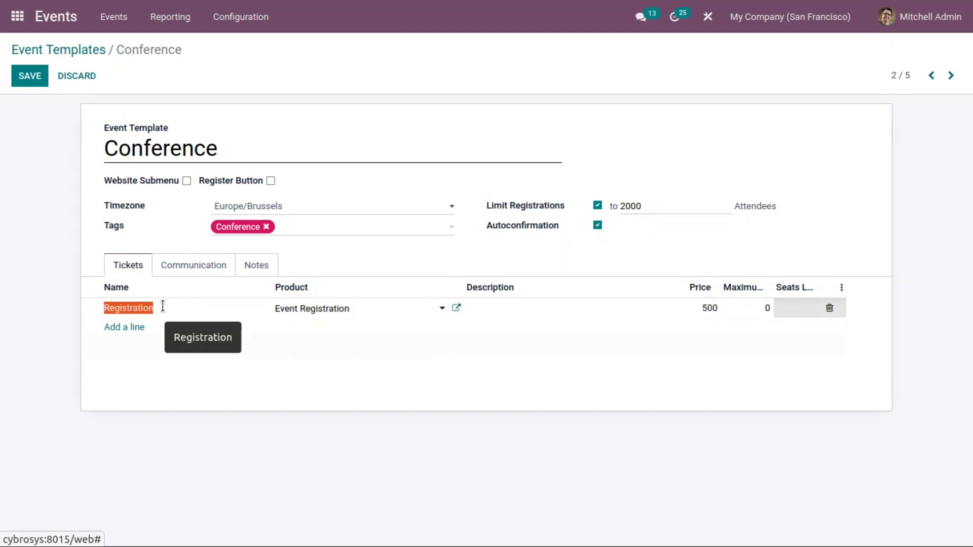
type("VIP")
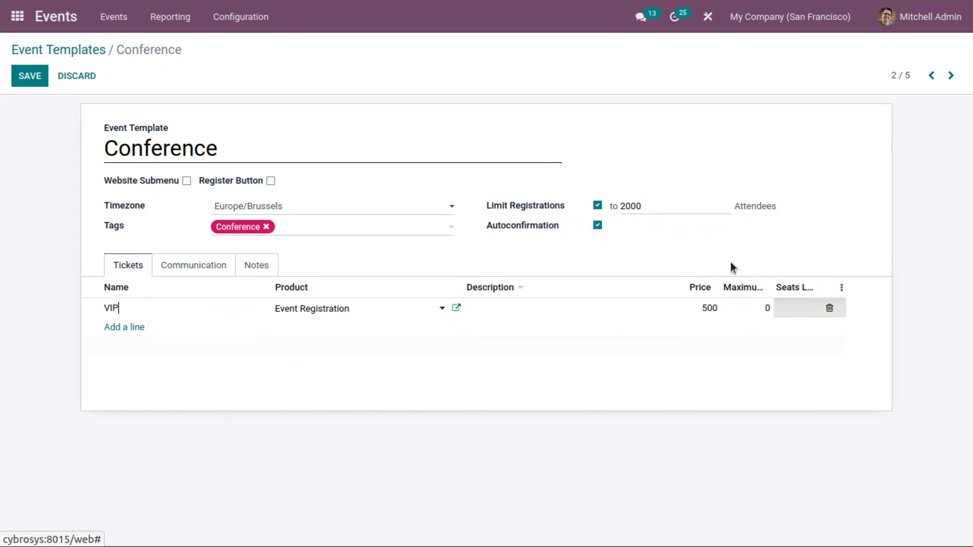
Price the VIP ticket at 1,000.00 and cap it at 1,000 seats
left_click(712, 305)
type("1000")
left_click(766, 307)
type("2100")
left_click(756, 307)
key("BackSpace")
key("BackSpace")
type("10")
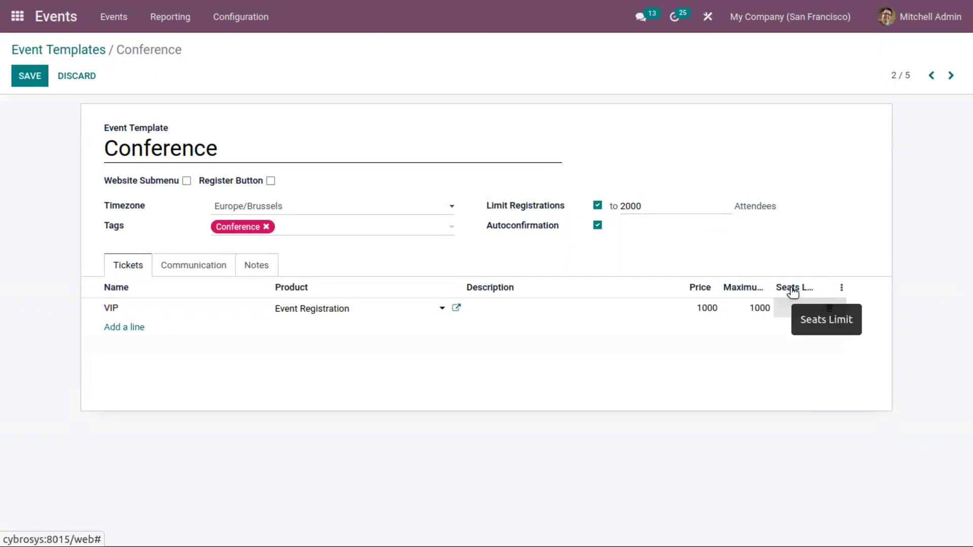
left_click(798, 308)
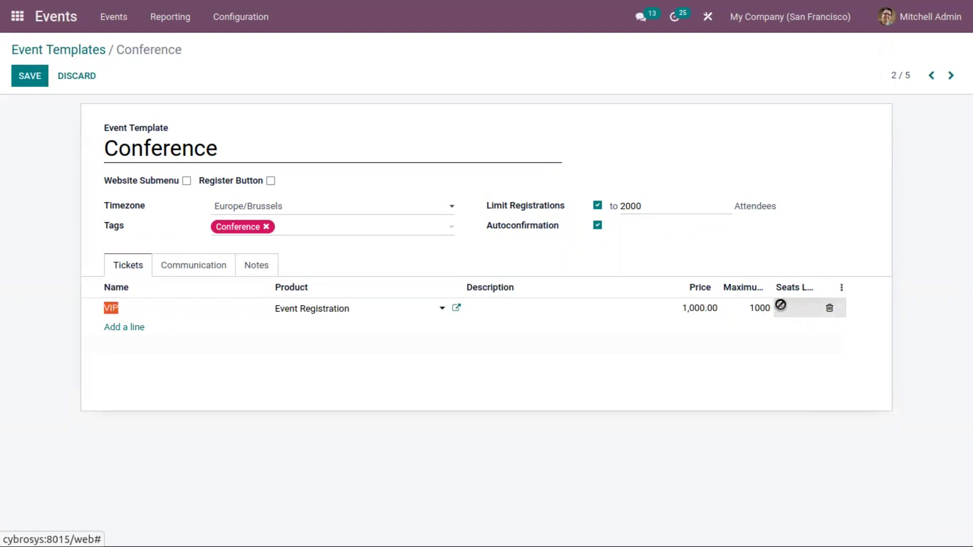
Add a Silver ticket priced 500.00 with a maximum of 1,000 seats
left_click(130, 327)
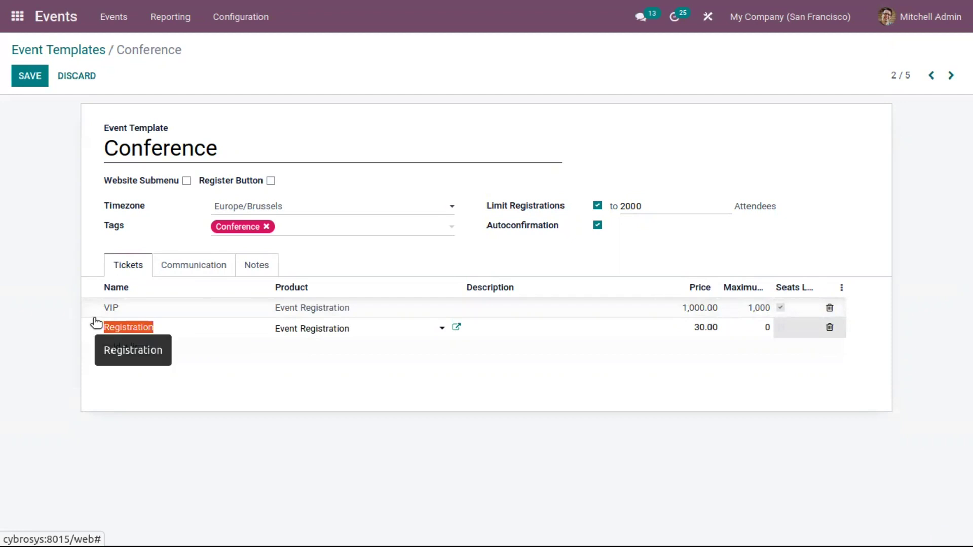
key("BackSpace")
type("Silver")
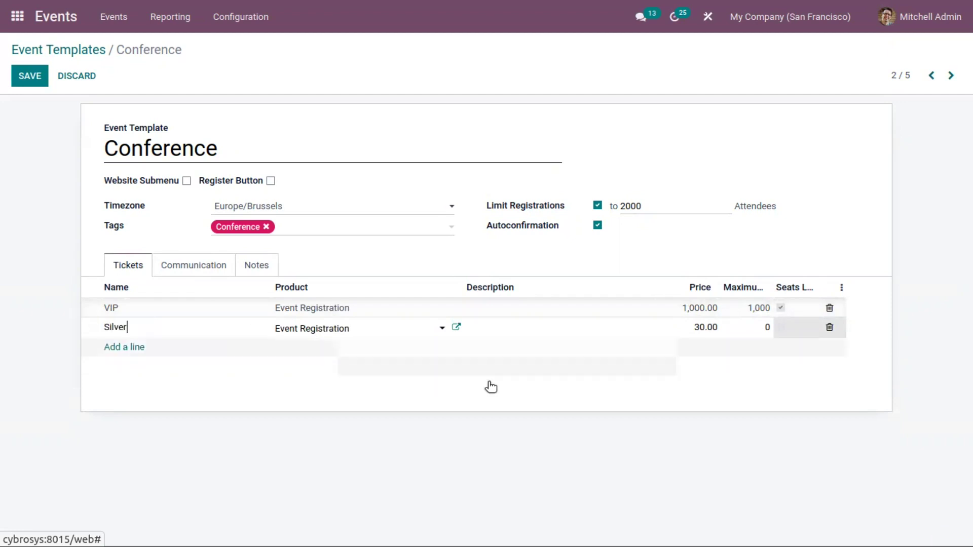
left_click(697, 327)
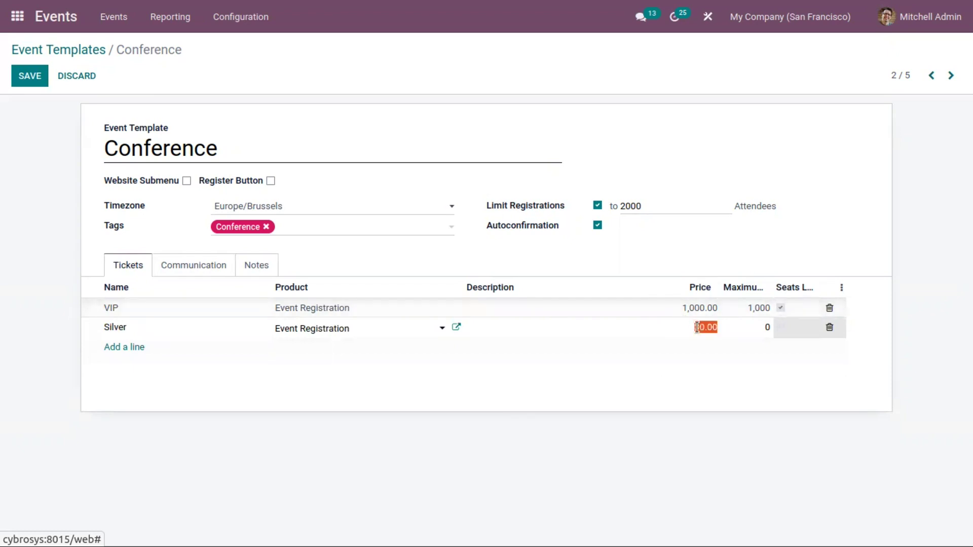
type("500")
left_click(772, 328)
key("BackSpace")
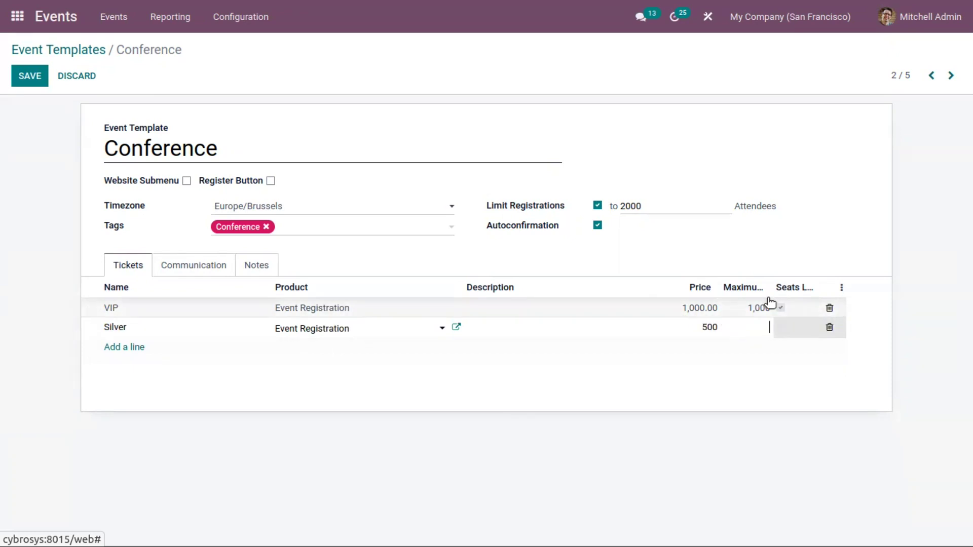
type("1")
key("BackSpace")
type("1,000")
left_click(666, 246)
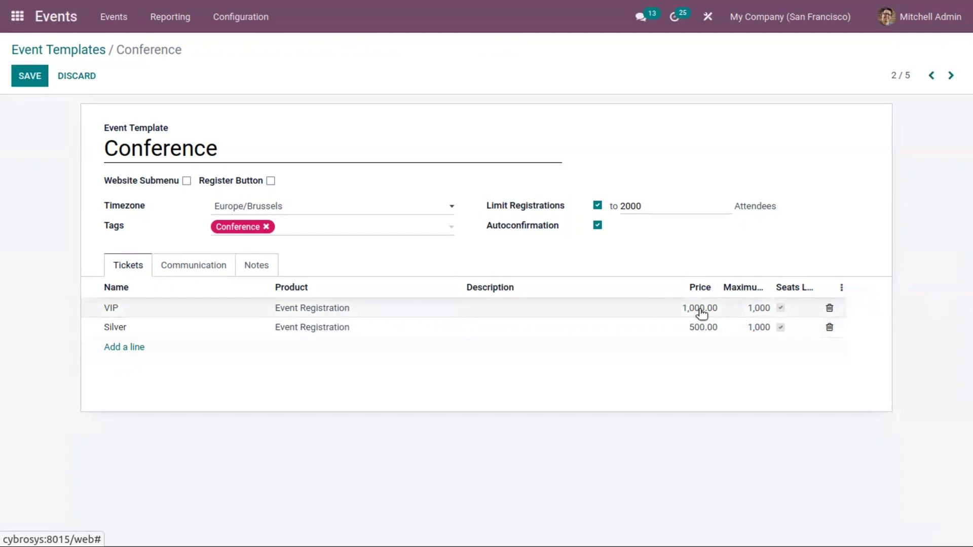
left_click(188, 273)
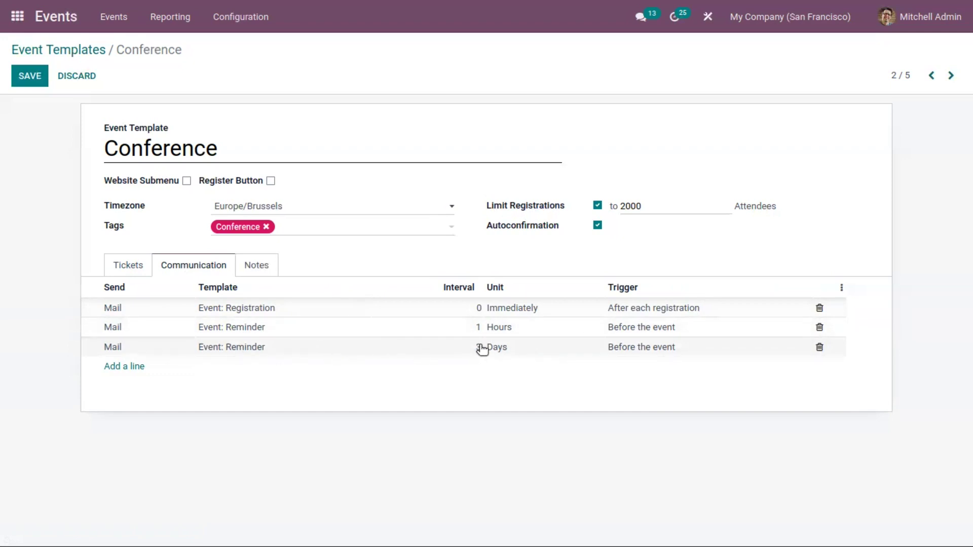
Add an SMS line using the Event: Reminder template, delete it, then view the Notes
left_click(131, 374)
left_click(131, 367)
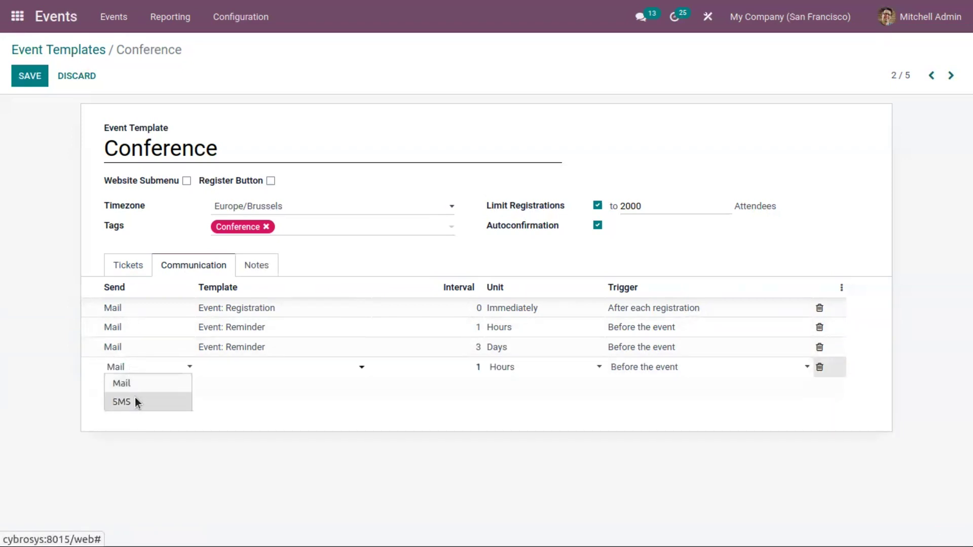
left_click(121, 401)
left_click(239, 369)
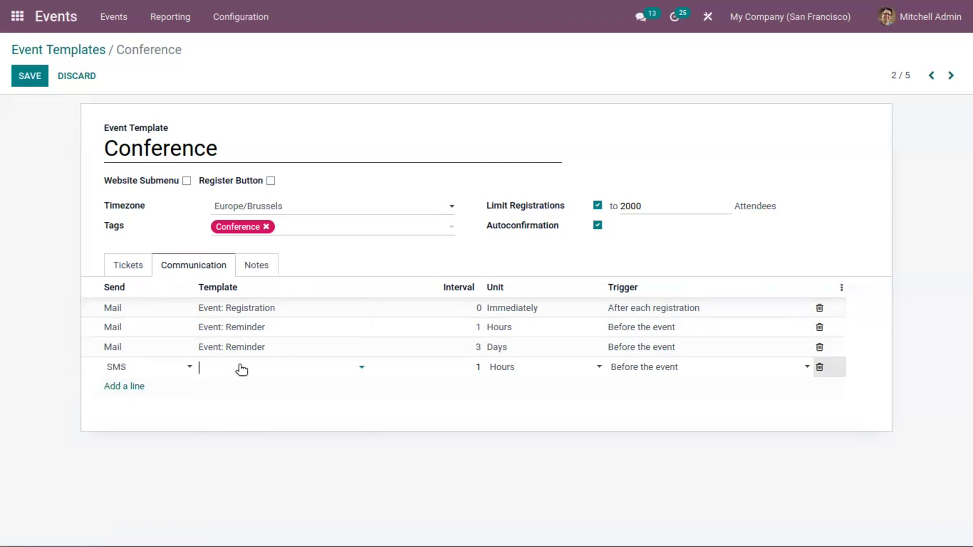
left_click(253, 408)
double_click(482, 368)
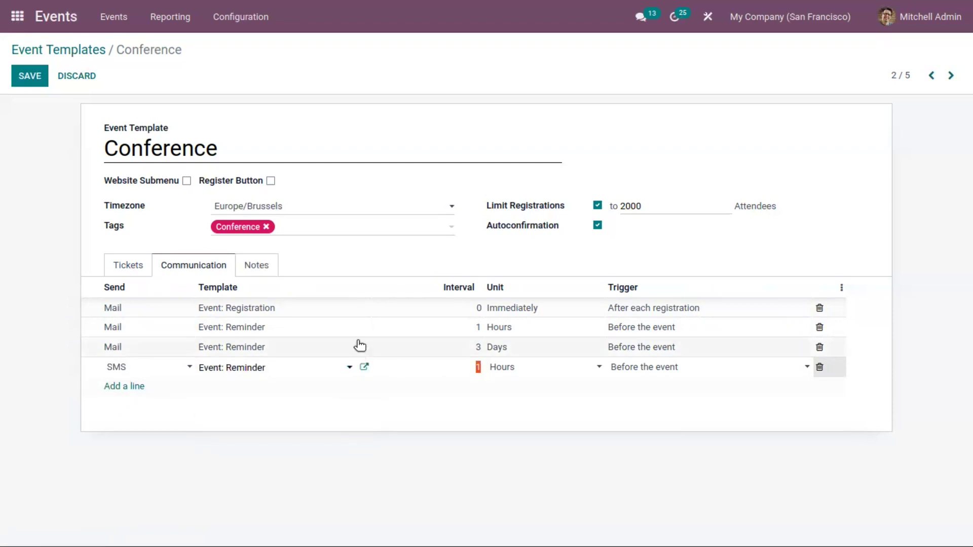
left_click(819, 367)
left_click(255, 267)
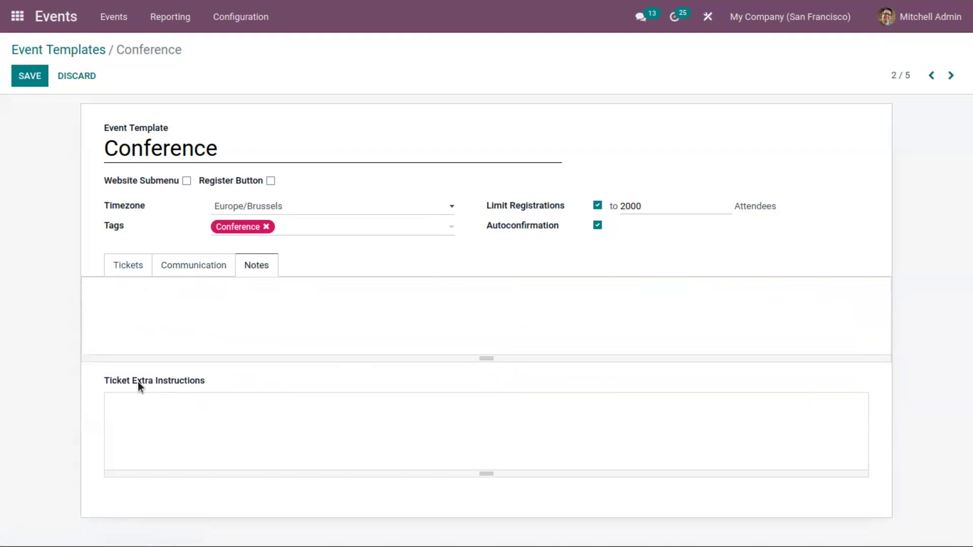
mouse_move(138, 382)
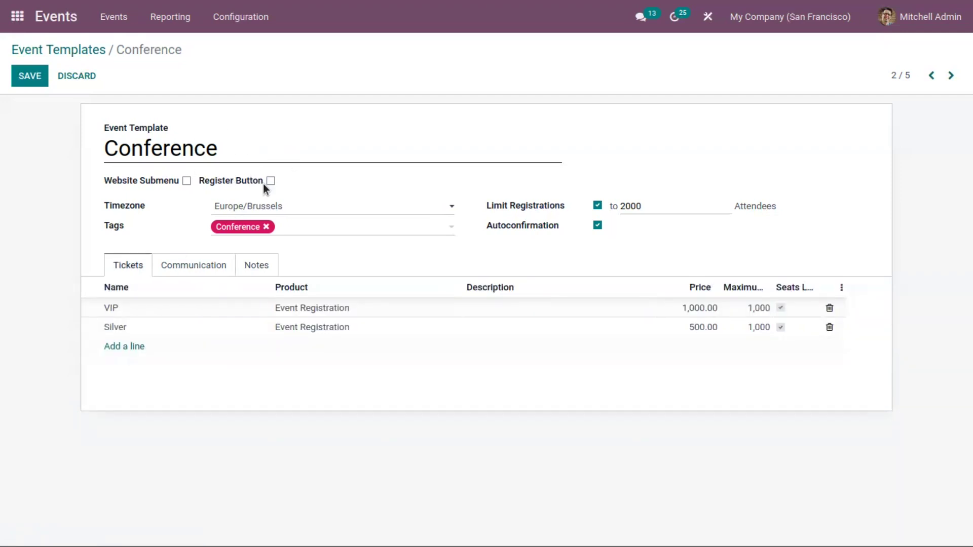
Enable Website Submenu on the Conference template and save it
left_click(186, 181)
left_click(30, 77)
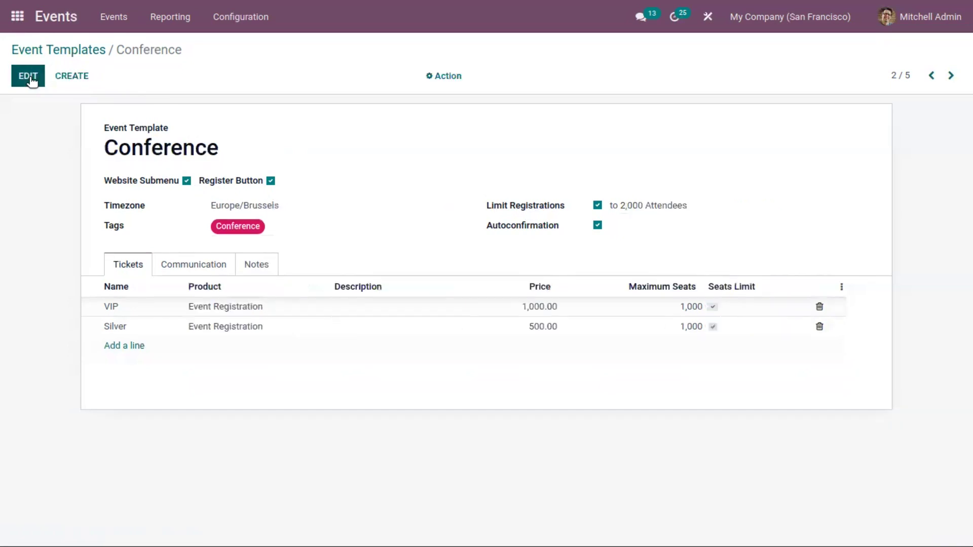
left_click(67, 51)
Open the International Conference event from the Events overview in edit mode
left_click(109, 30)
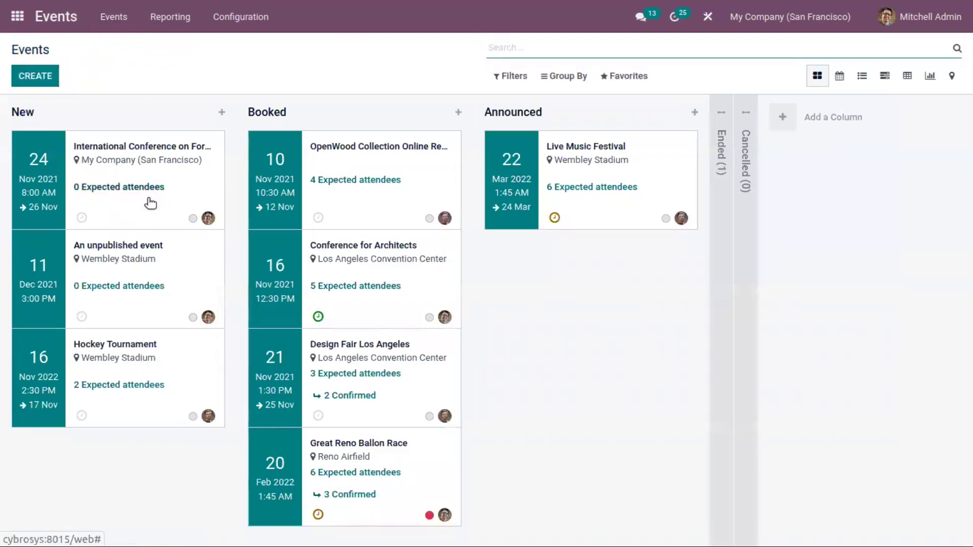
left_click(158, 171)
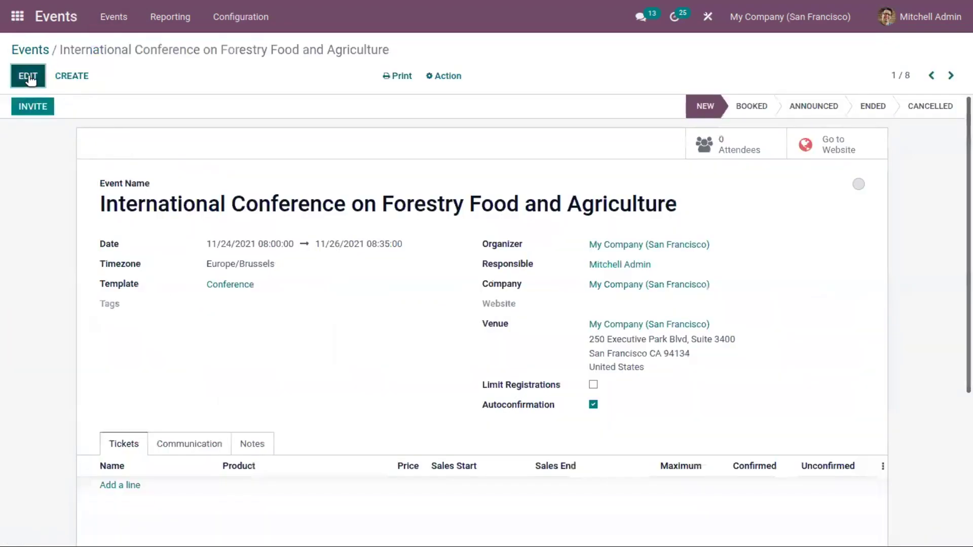
left_click(29, 76)
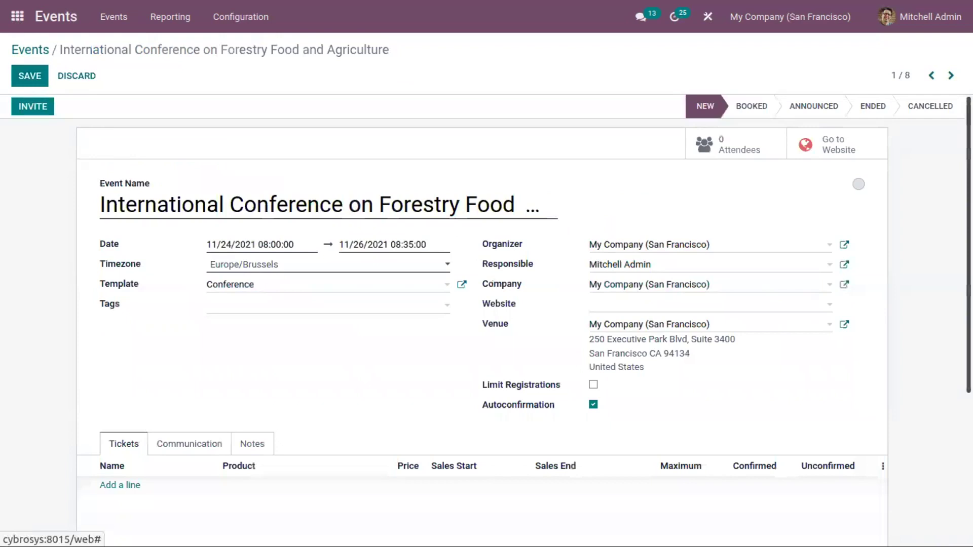
scroll(539, 319, "down", 1)
Apply the Conference template to the event and raise its registration limit to 2,500
left_click(326, 256)
left_click(323, 293)
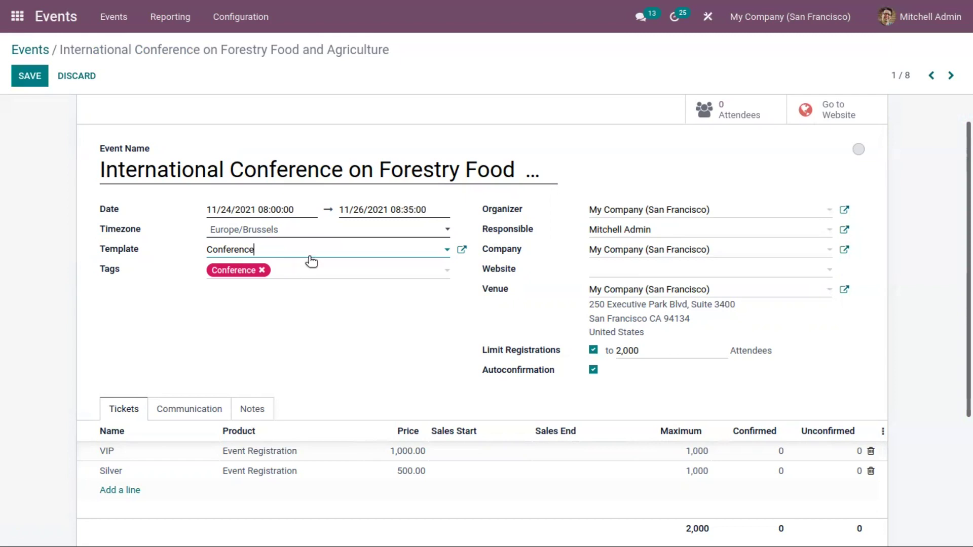
left_click(619, 351)
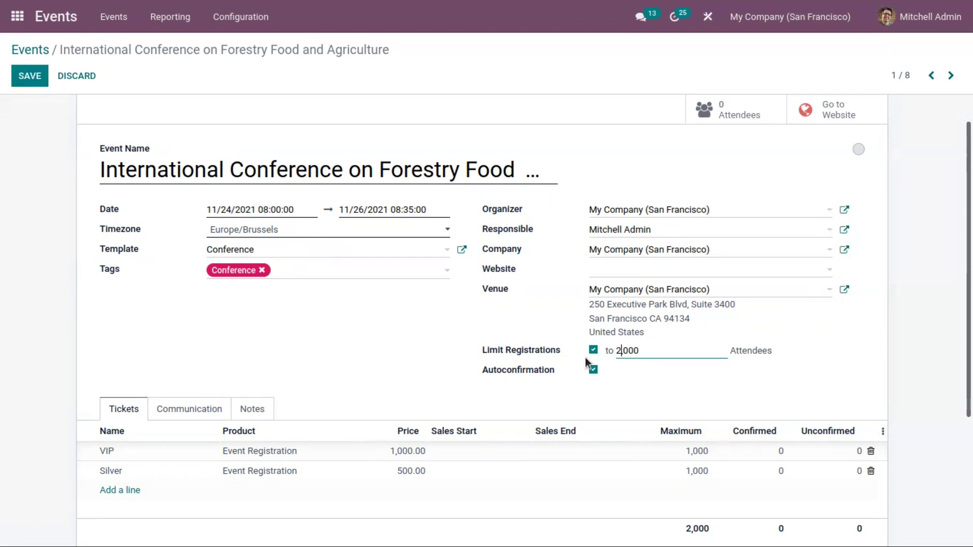
type(",")
key("Right")
key("Right")
key("Left")
key("Left")
key("BackSpace")
type("5")
scroll(540, 300, "down", 1)
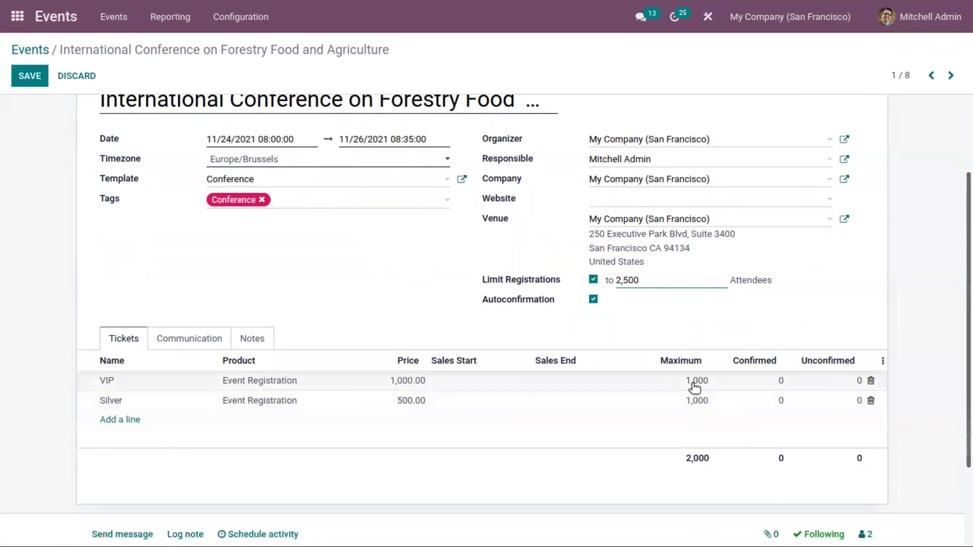
Raise the Silver ticket's maximum seats to 1,500
left_click(696, 401)
left_click(703, 402)
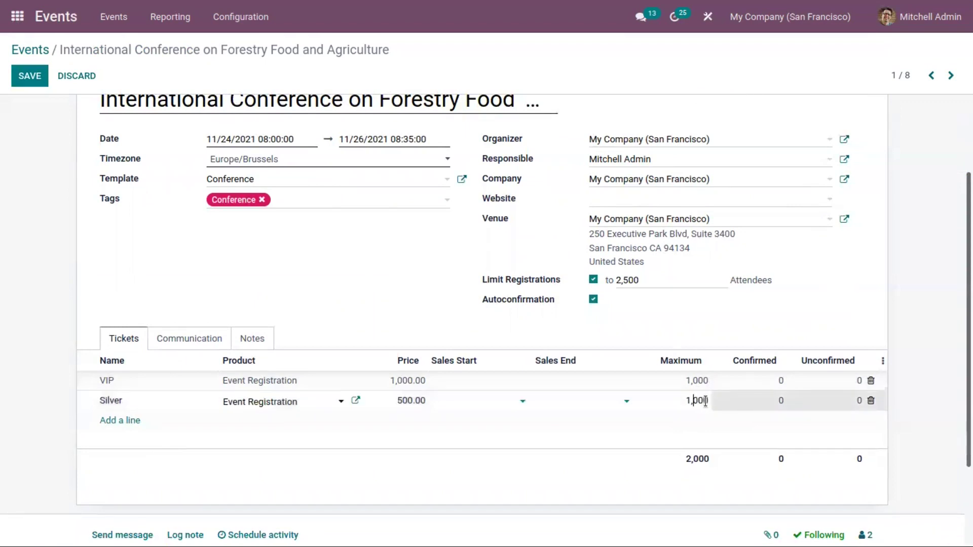
key("BackSpace")
key("BackSpace")
key("BackSpace")
key("BackSpace")
type(",500")
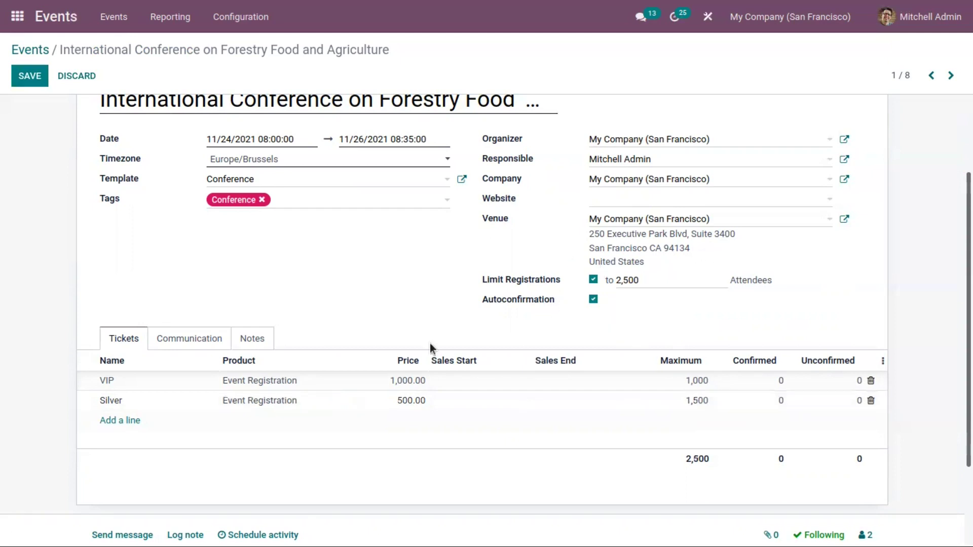
Review the Communication schedule, return to the tickets, and open the Website choices
left_click(203, 337)
left_click(138, 338)
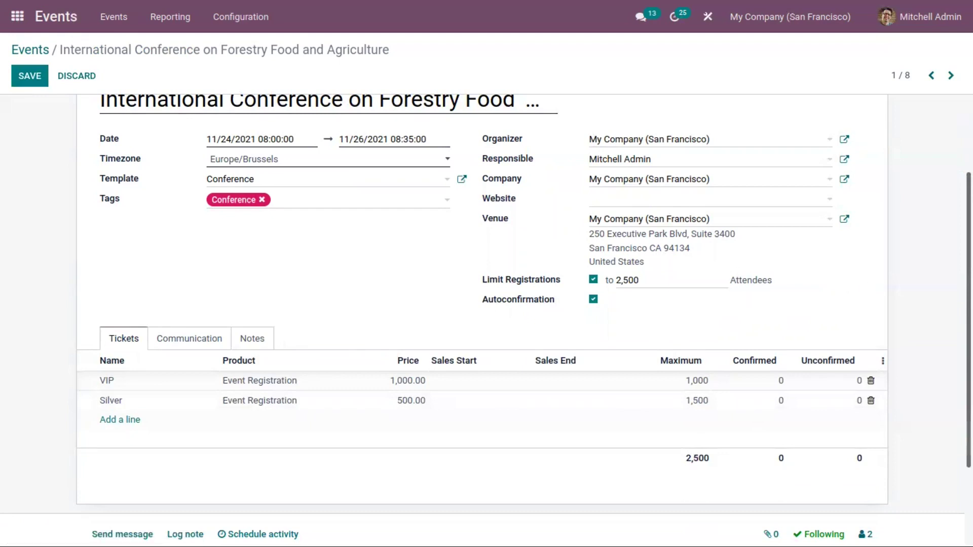
scroll(862, 280, "up", 1)
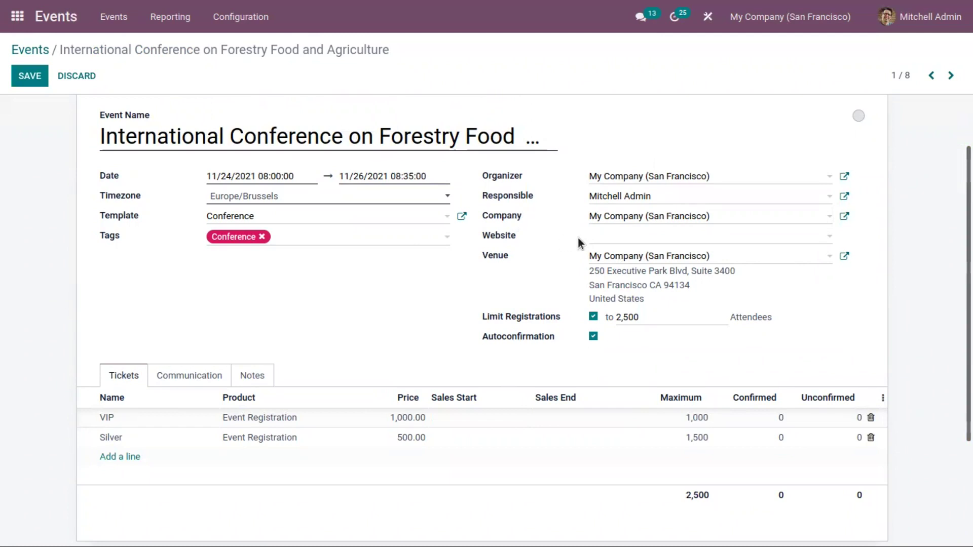
left_click(598, 240)
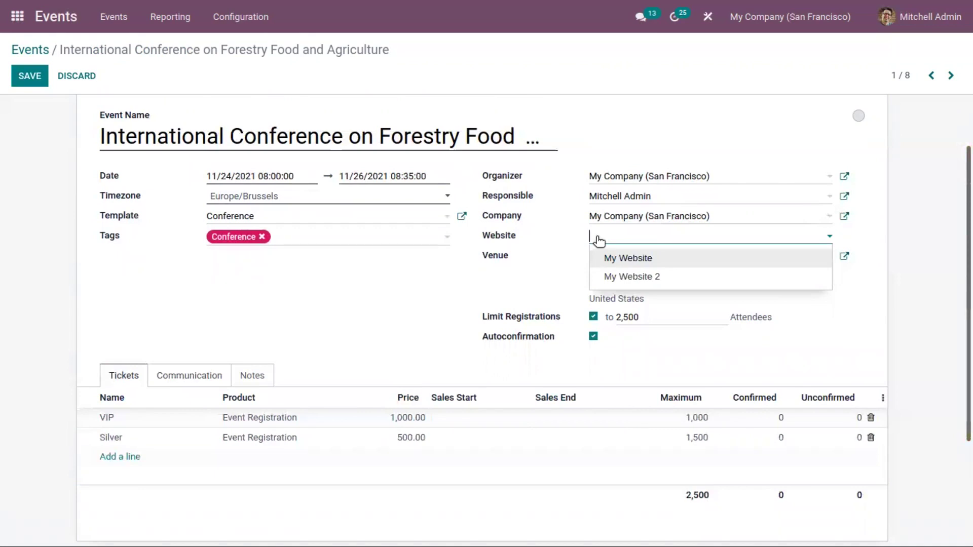
mouse_move(509, 236)
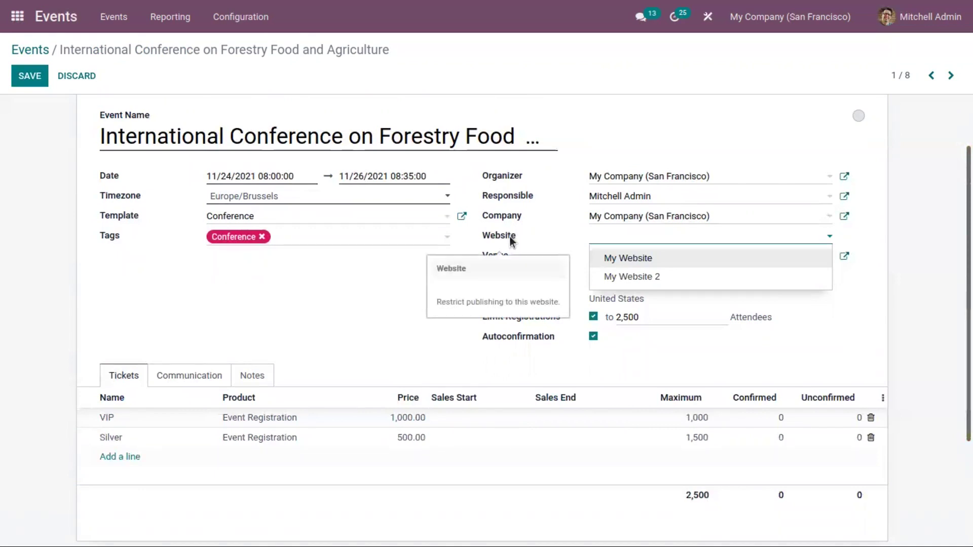
left_click(589, 233)
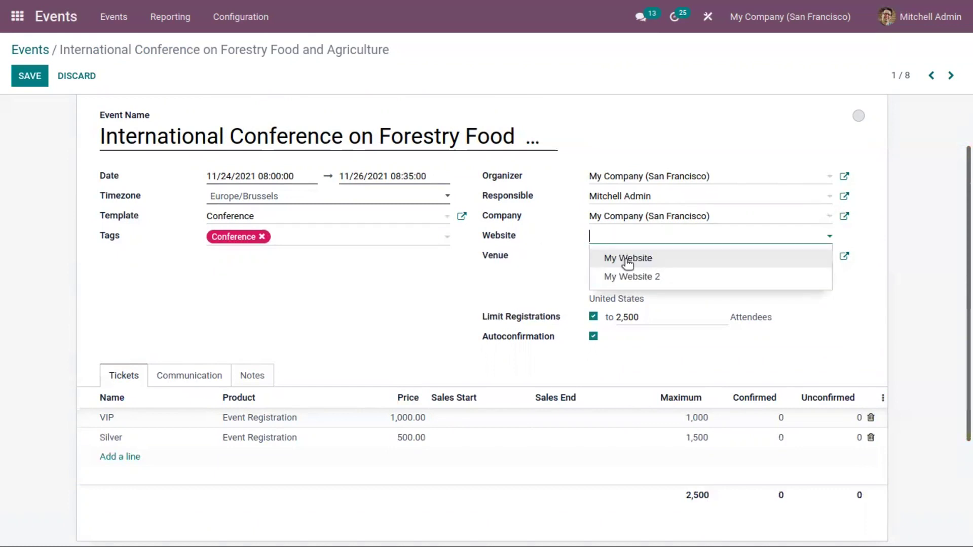
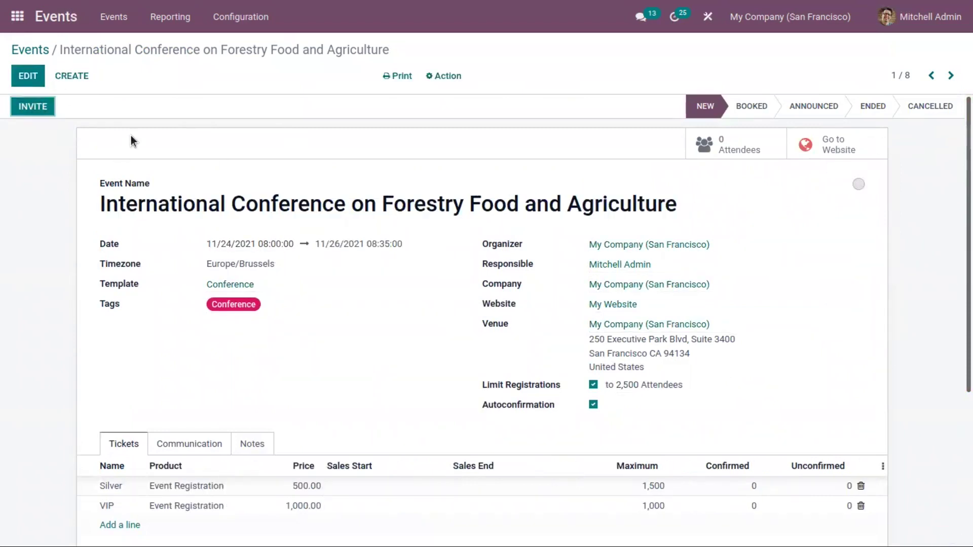
Start a new invitation mailing from the saved forestry conference event
left_click(29, 108)
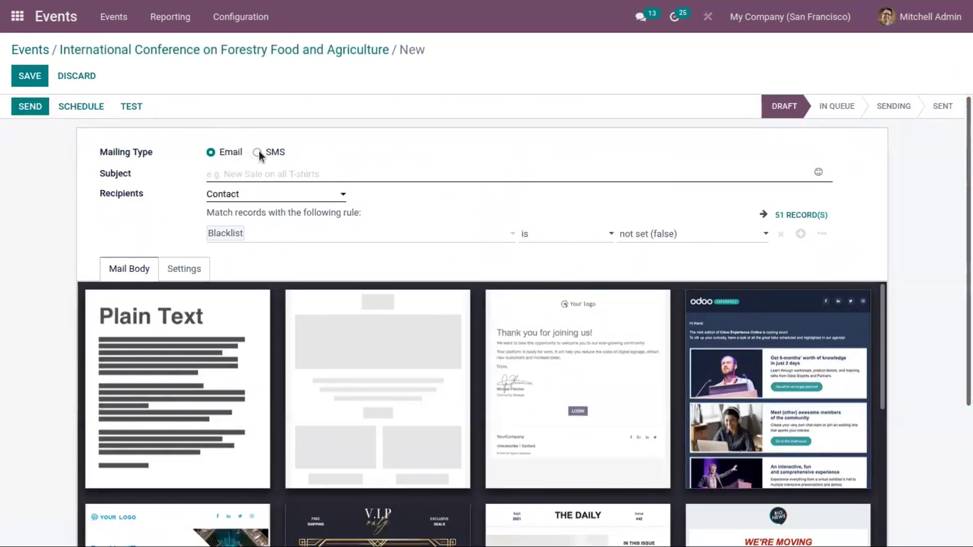
Make the invitation an SMS titled 'International Conference on Forestry and Agriculture' sent to Contacts
left_click(259, 151)
left_click(251, 175)
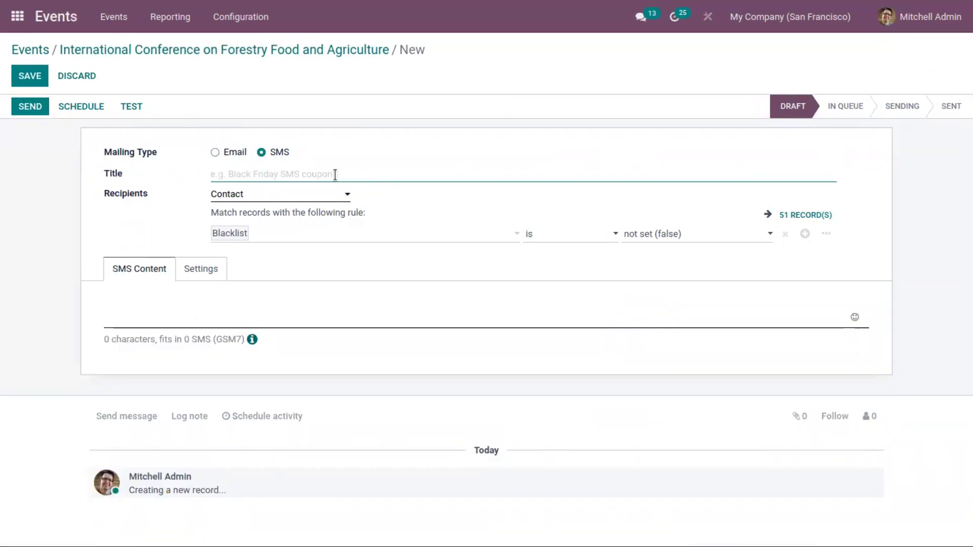
type("International")
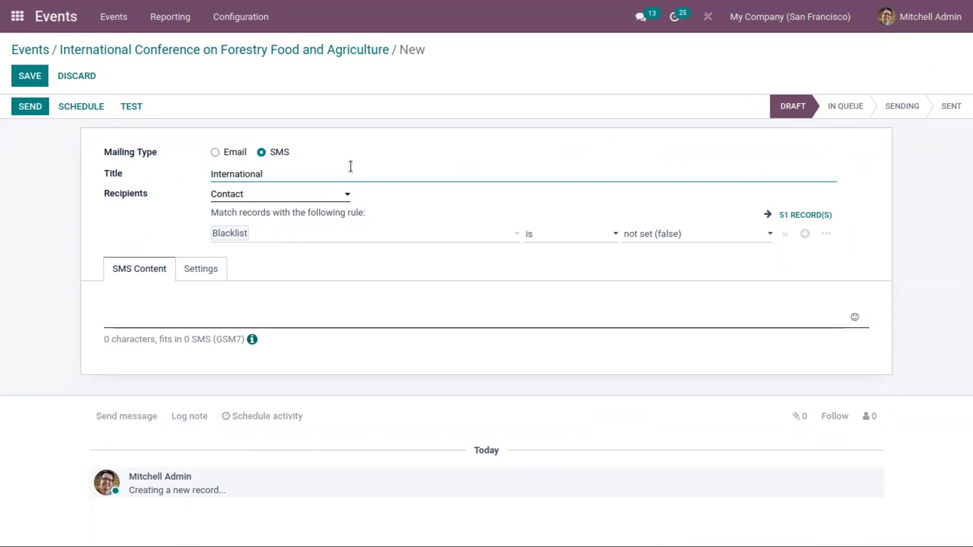
type("Conference on Forest")
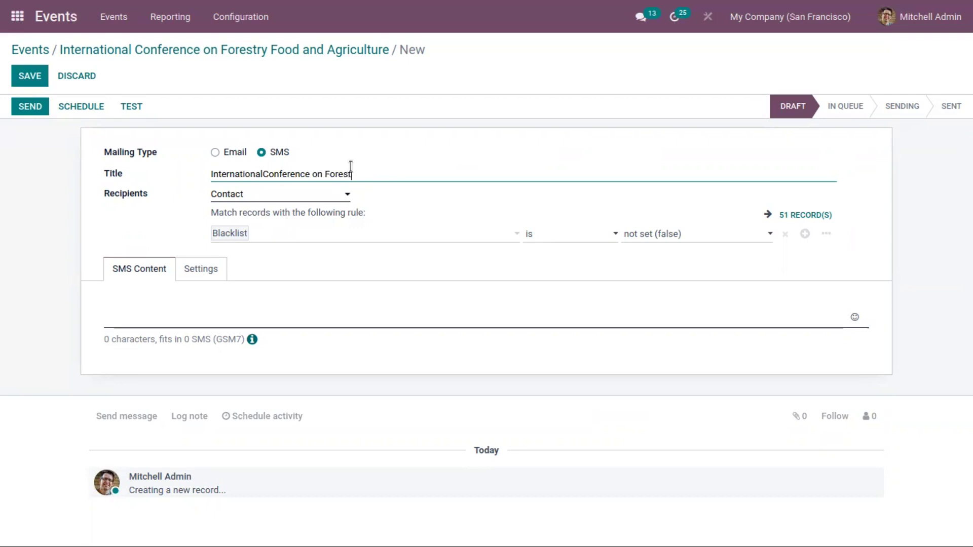
type("ry and Agriculture")
left_click(263, 199)
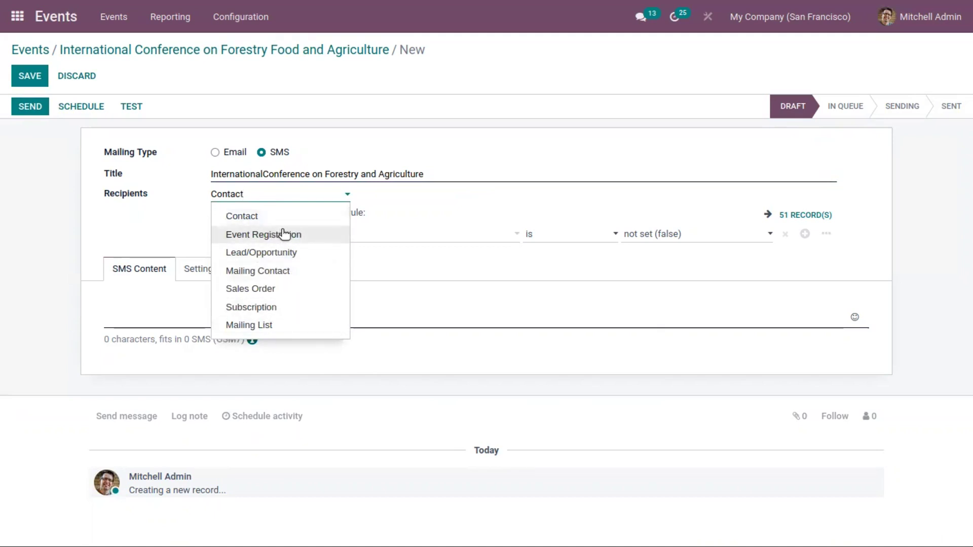
left_click(403, 231)
left_click(302, 264)
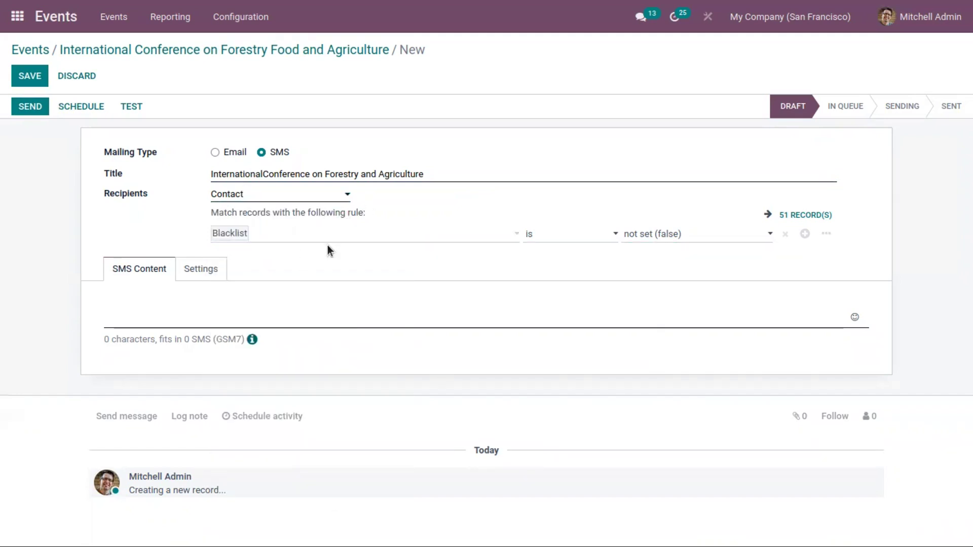
Write the SMS as the pasted event title plus 'Don't miss the event', then save it for scheduling
left_click(172, 303)
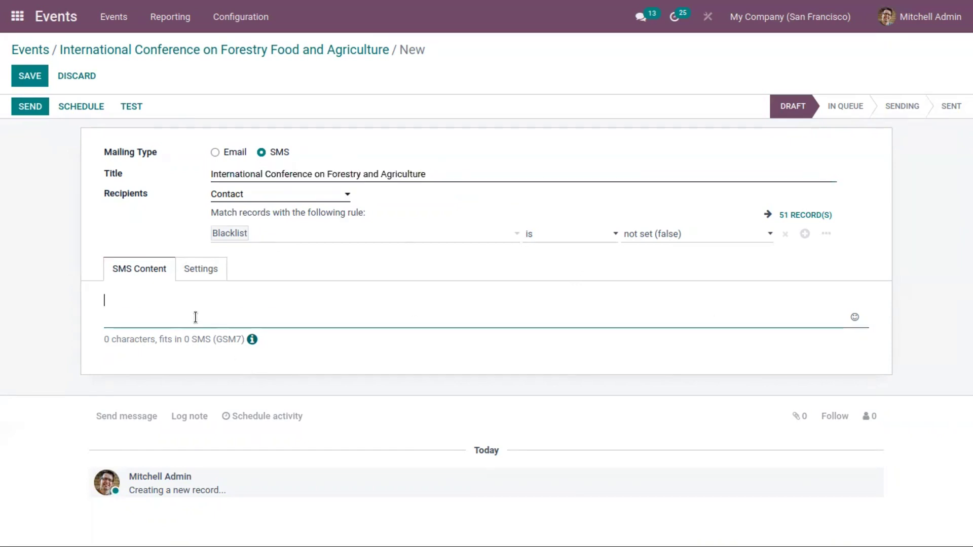
type("International Conference on Forestry and Agriculture")
type(". Dont miss the evnt")
key("BackSpace")
key("BackSpace")
type("wnt")
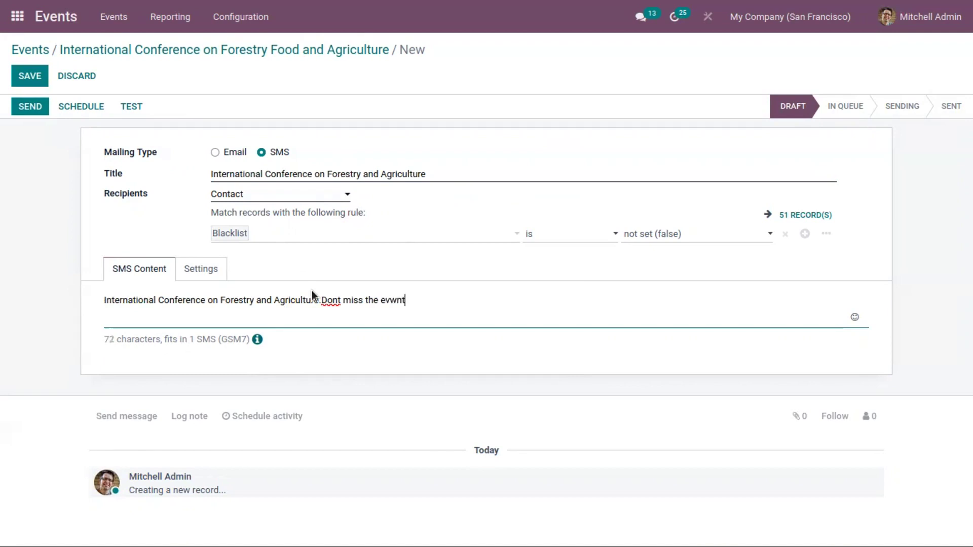
left_click(338, 300)
type("'")
left_click(395, 300)
key("BackSpace")
type("e")
left_click(28, 92)
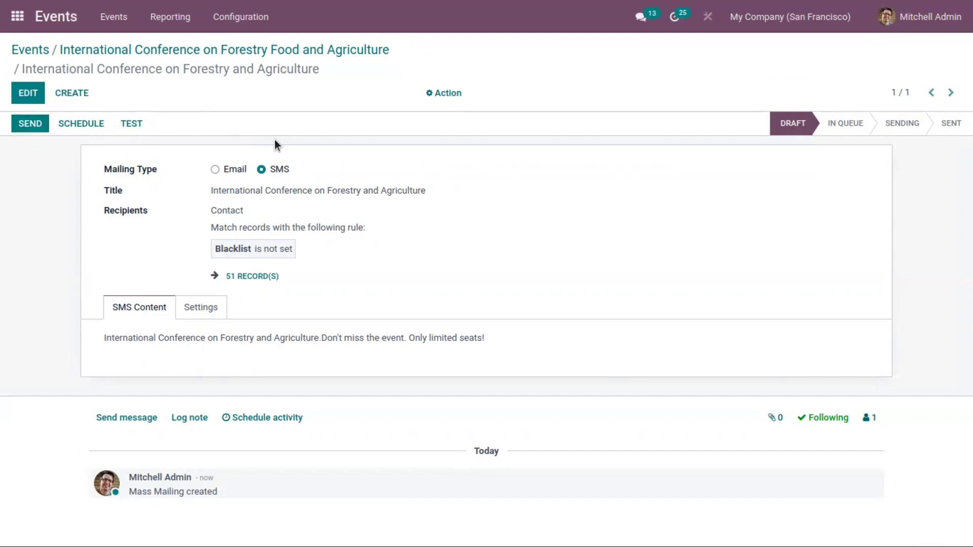
left_click(74, 121)
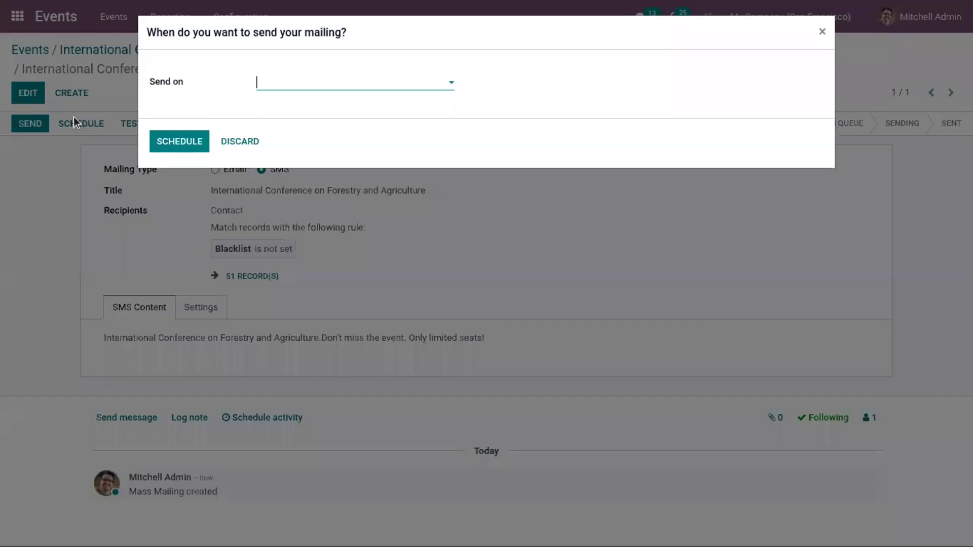
Schedule the SMS mailing to send on 12 November 2021 at 23:48
left_click(278, 86)
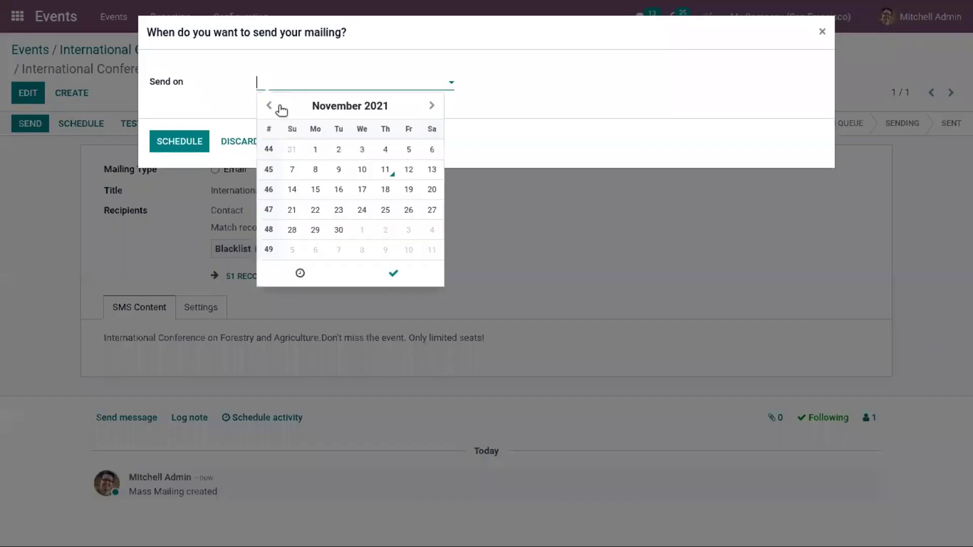
left_click(413, 173)
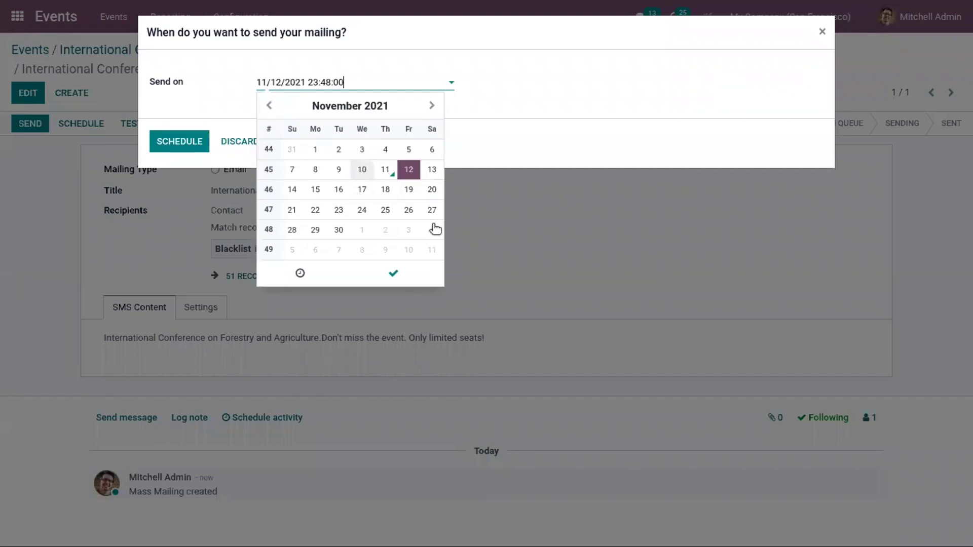
left_click(412, 266)
left_click(156, 144)
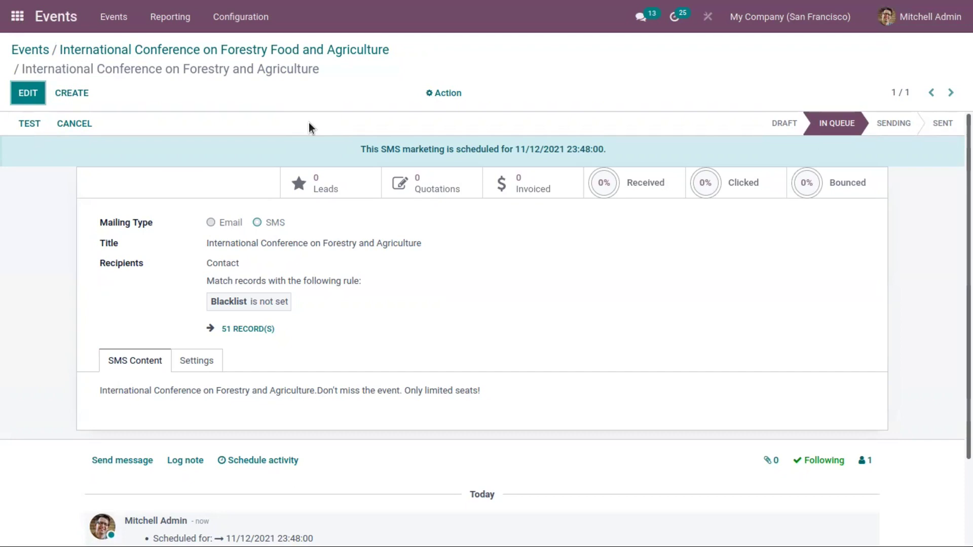
Send an email invitation to Contacts with the subject 'International Conference on Forestry and Agriculture', then return to the event
left_click(223, 50)
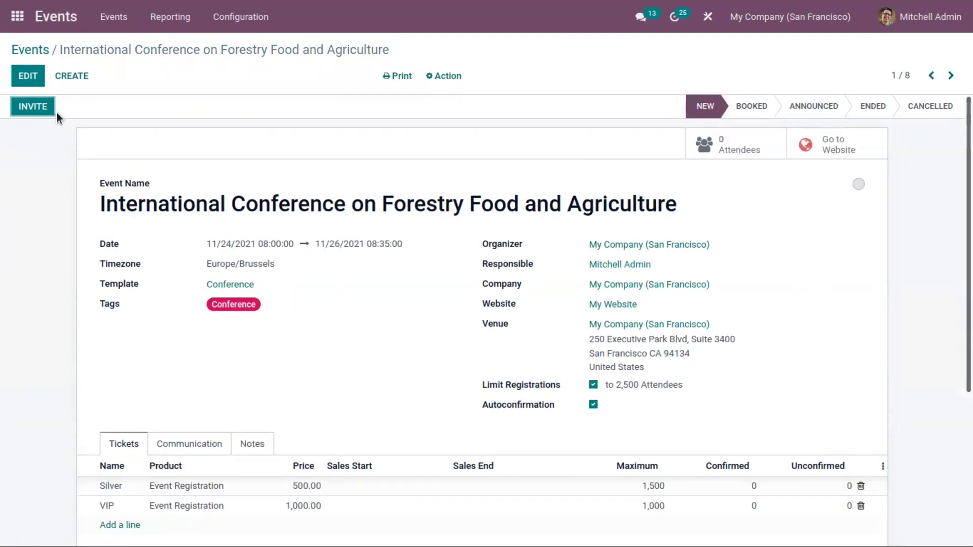
left_click(44, 110)
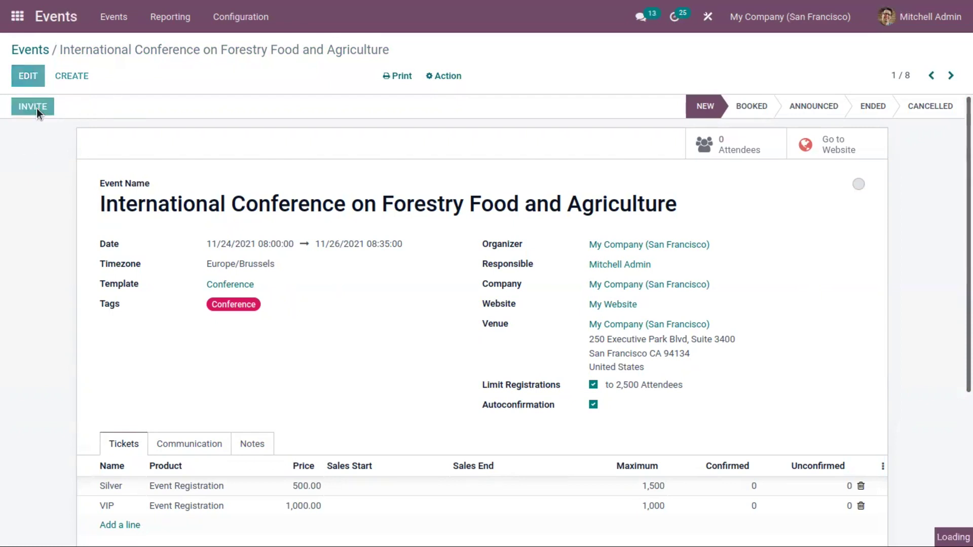
left_click(231, 176)
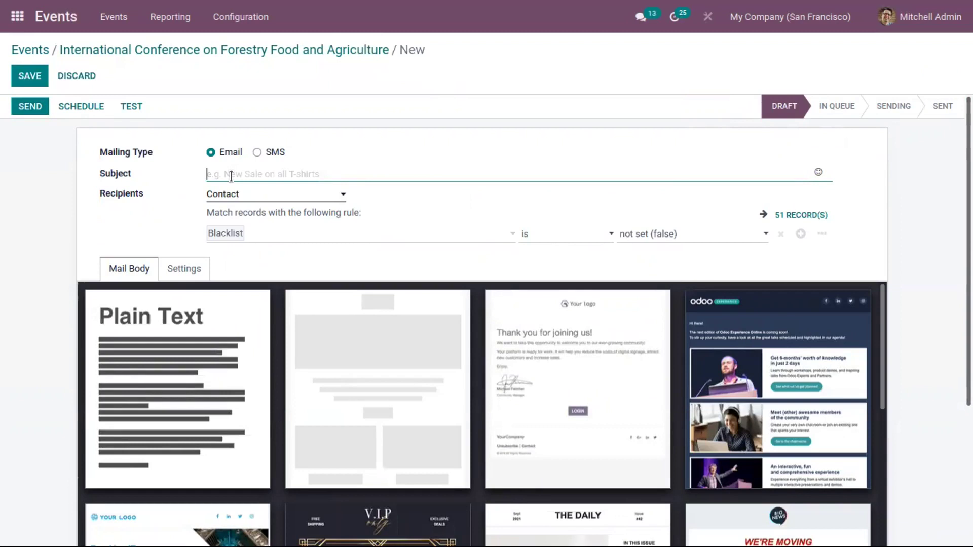
left_click(250, 196)
left_click(484, 213)
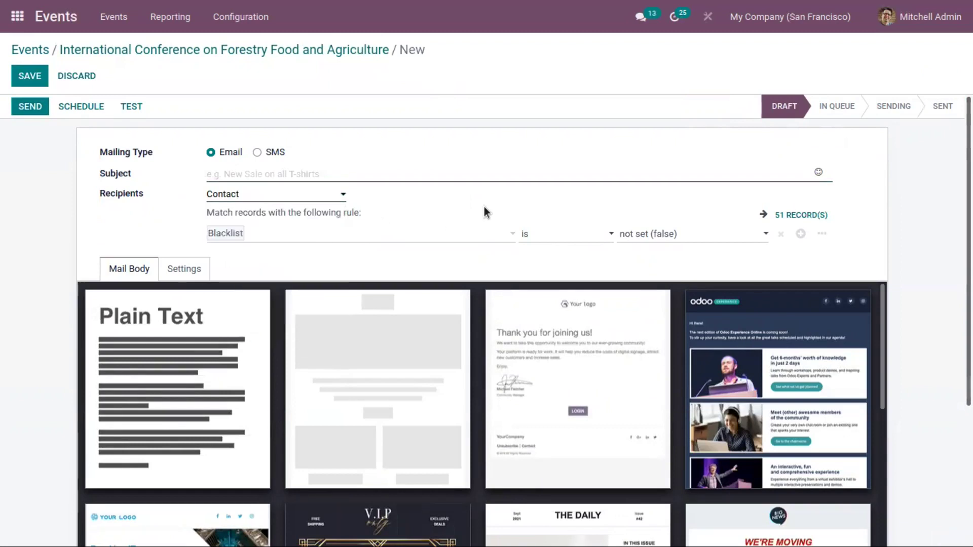
left_click(259, 170)
type("International Conference on Forestry and Agriculture")
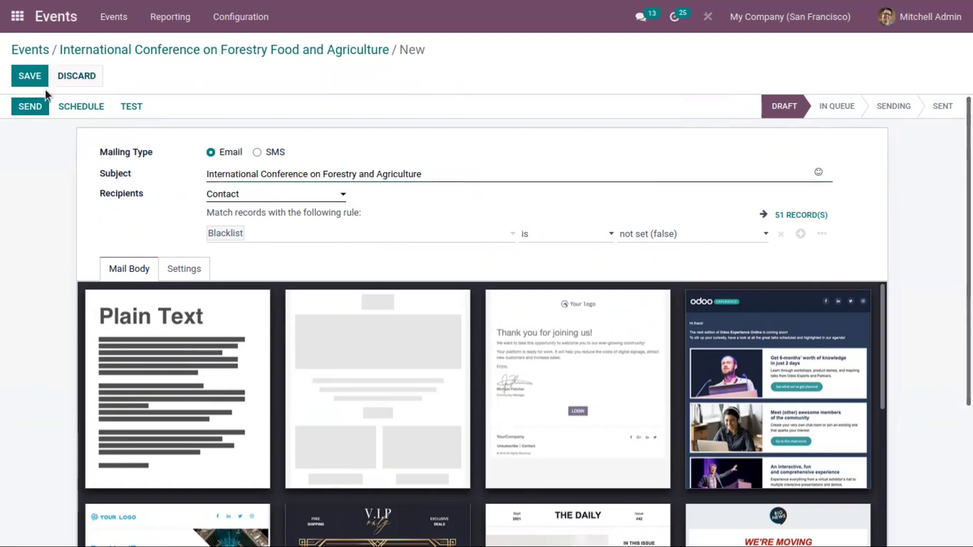
left_click(31, 105)
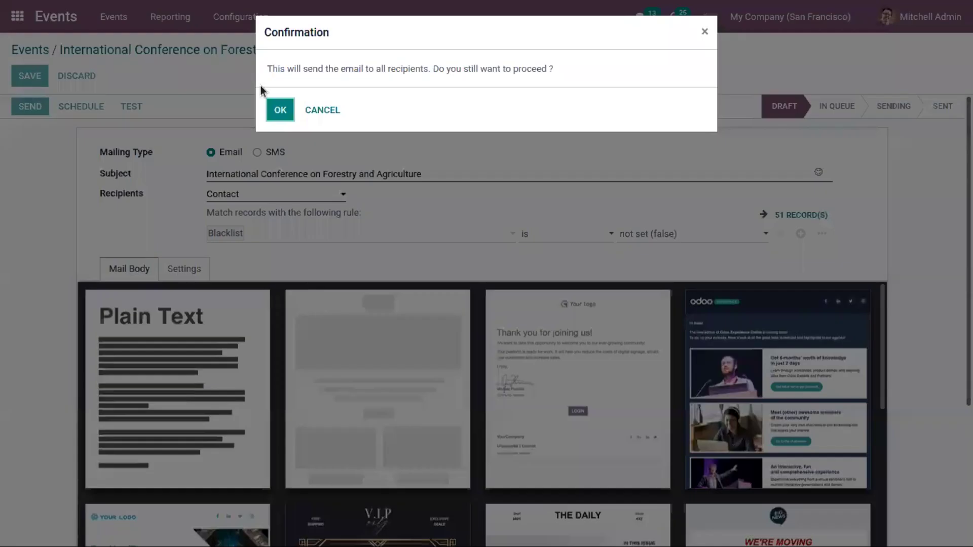
left_click(284, 107)
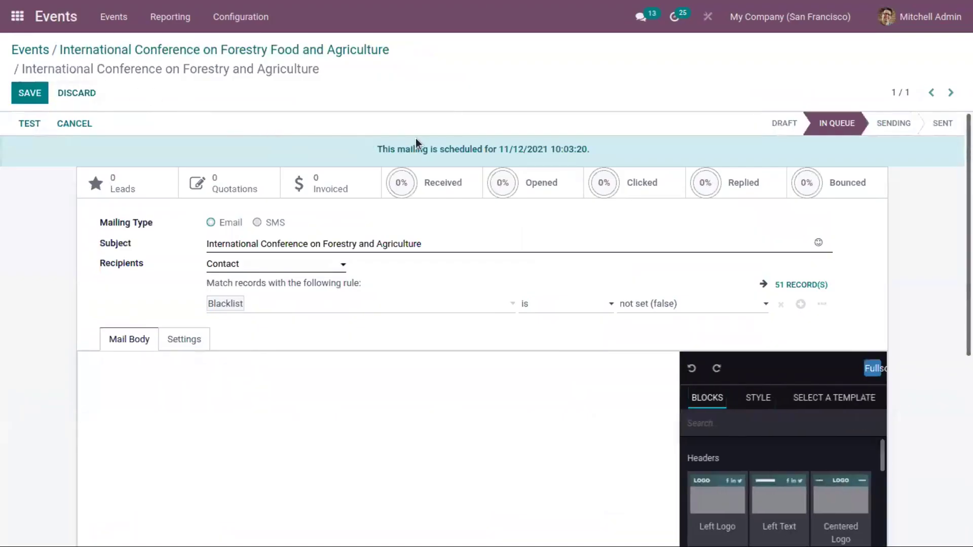
left_click(285, 51)
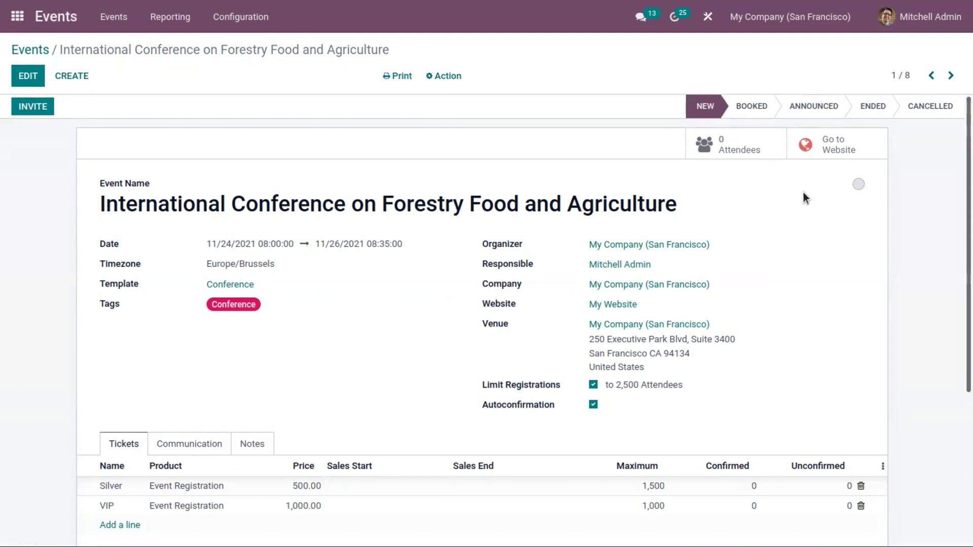
left_click(838, 151)
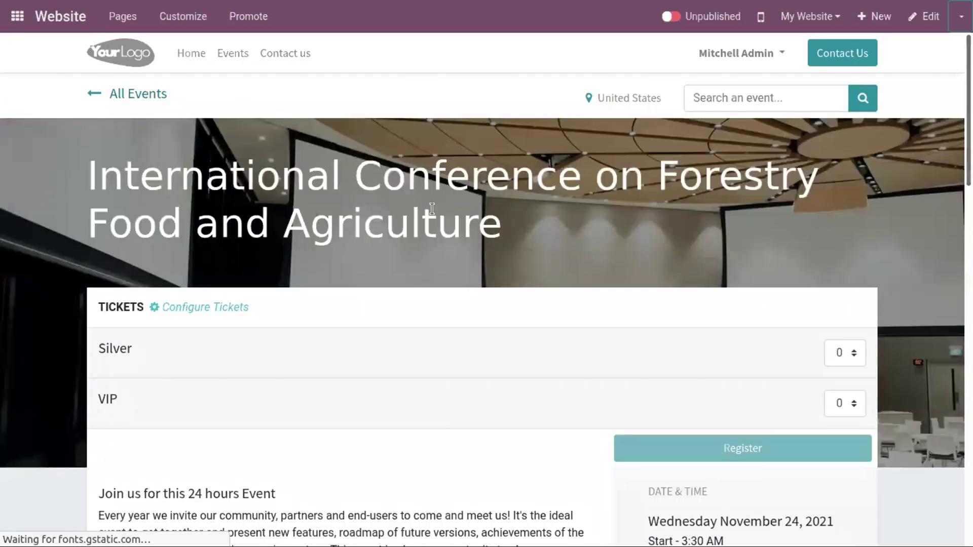
Switch the forestry conference's website event page from Unpublished to Published
scroll(313, 144, "down", 2)
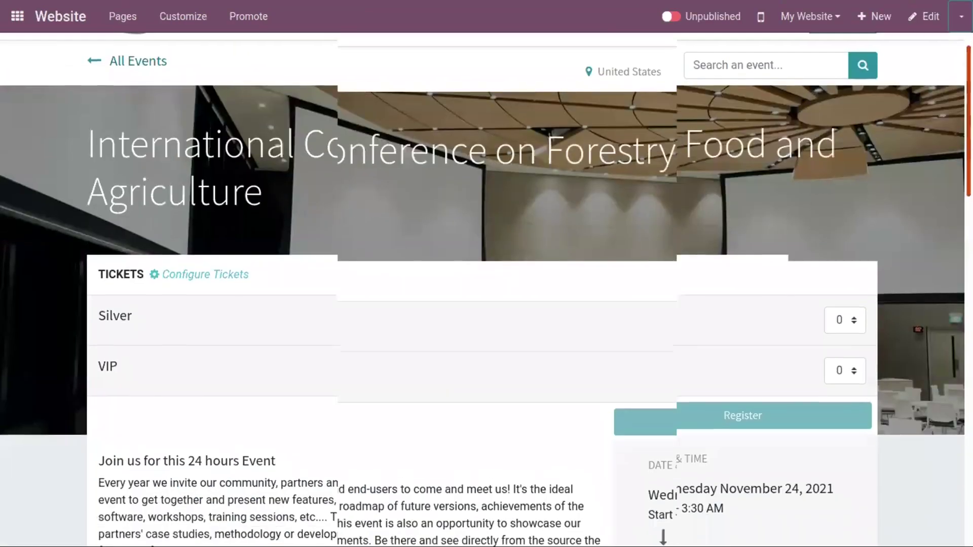
scroll(313, 144, "up", 2)
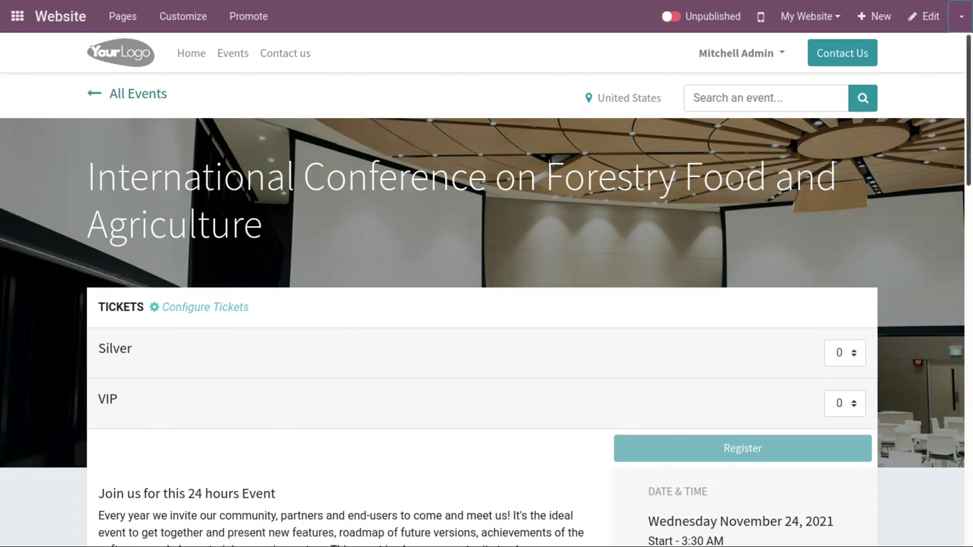
scroll(780, 209, "down", 2)
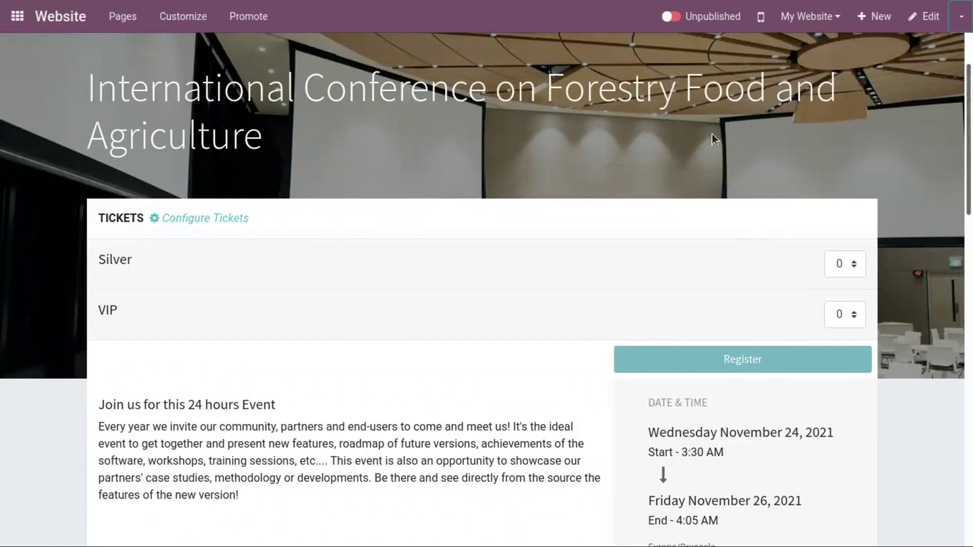
left_click(672, 17)
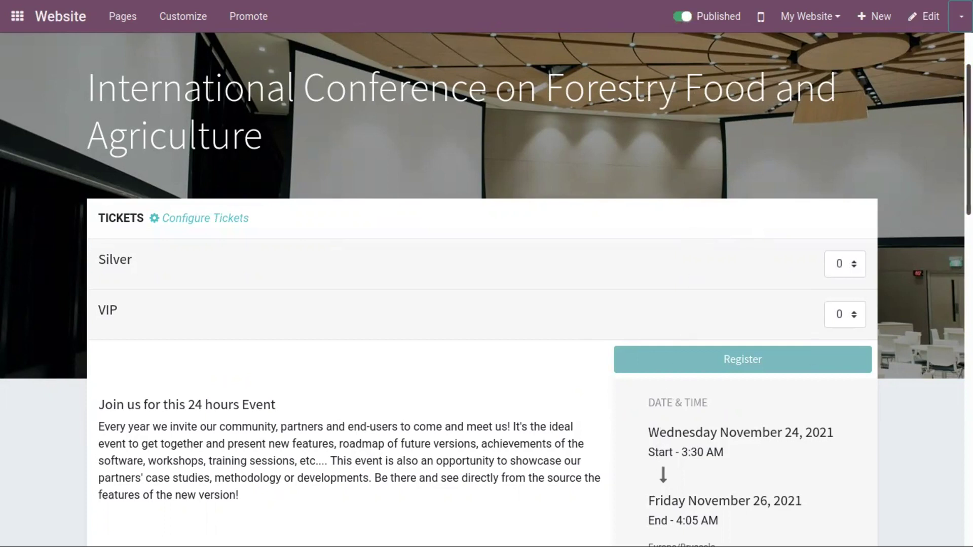
scroll(487, 289, "up", 3)
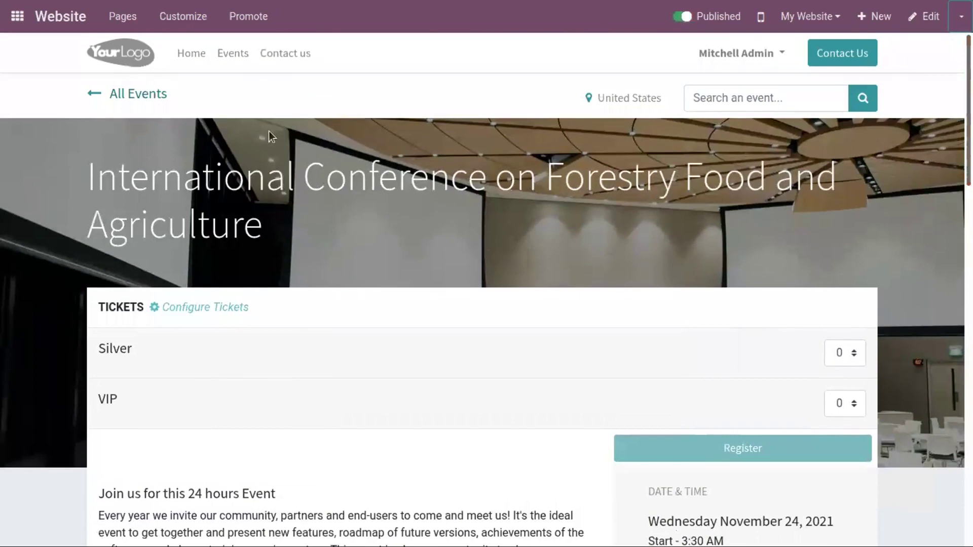
Filter the website's events list to the Conference type
left_click(238, 56)
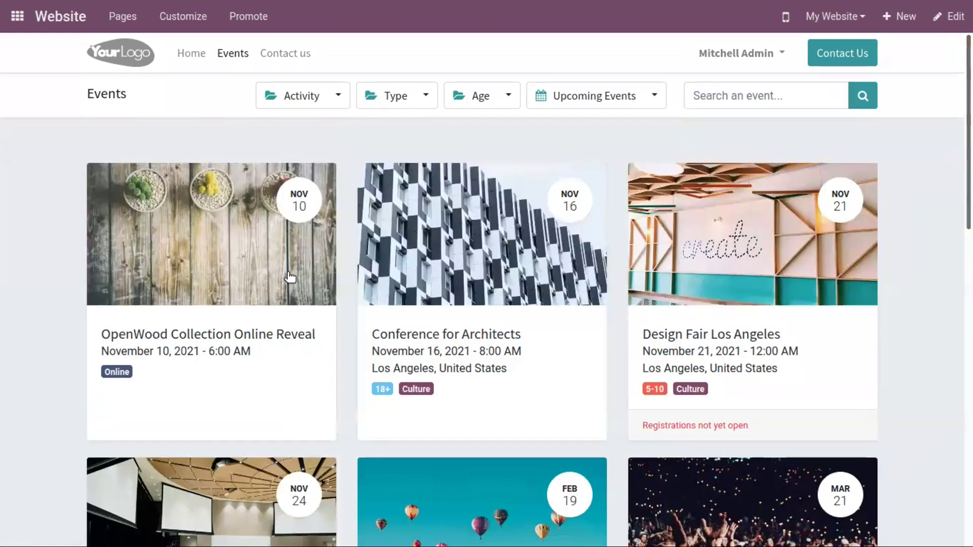
scroll(484, 264, "down", 10)
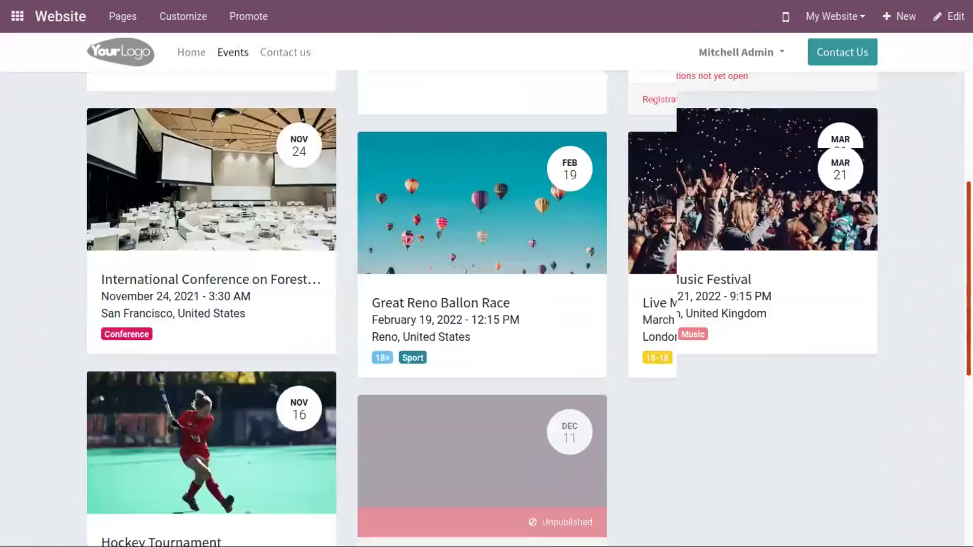
scroll(952, 193, "up", 10)
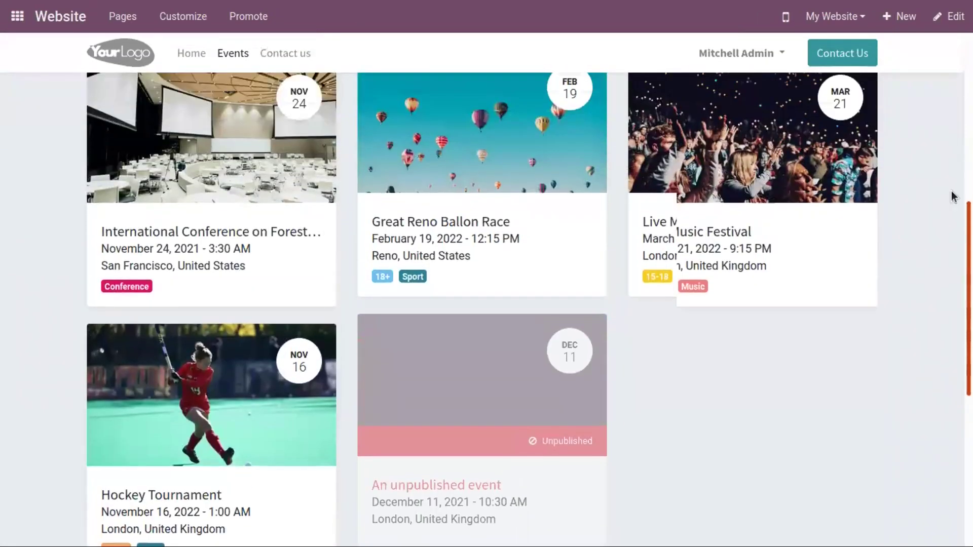
scroll(948, 152, "up", 3)
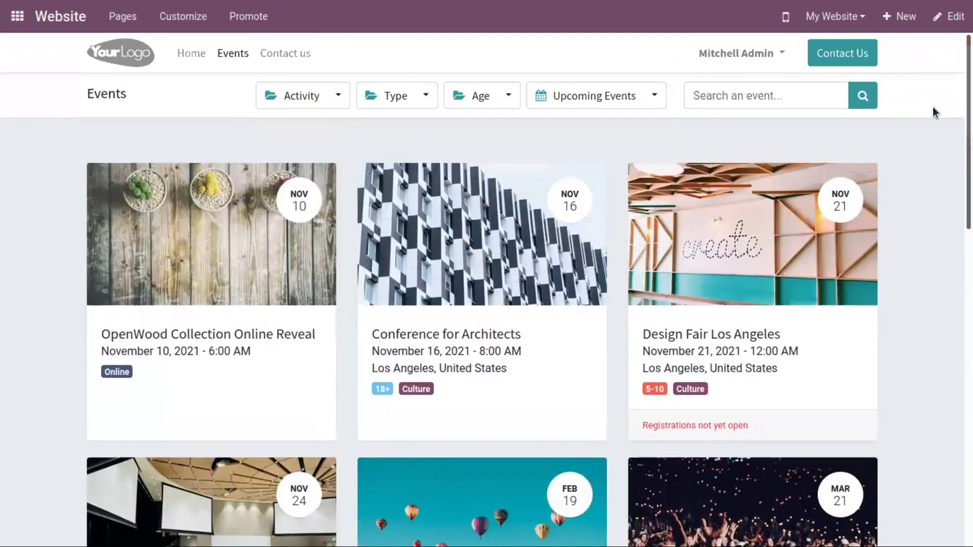
left_click(326, 98)
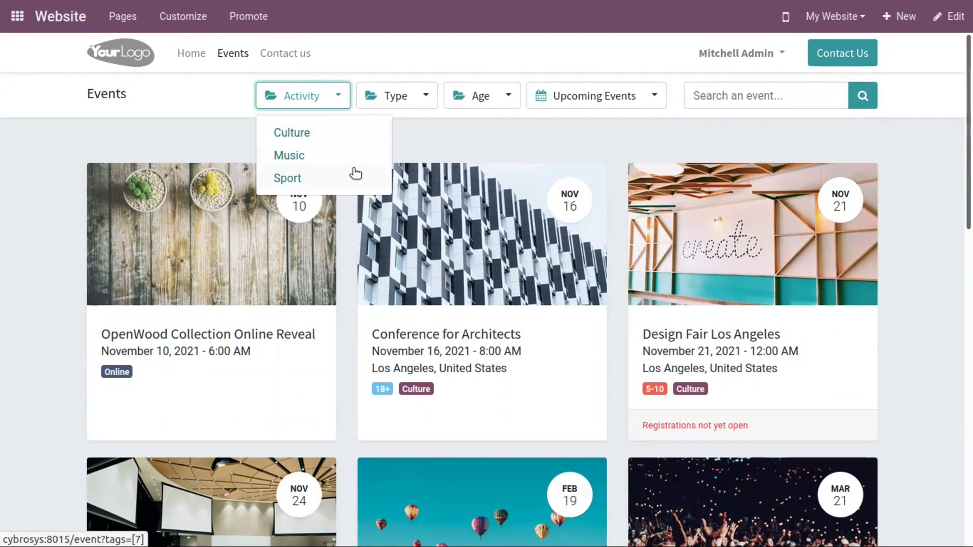
left_click(403, 97)
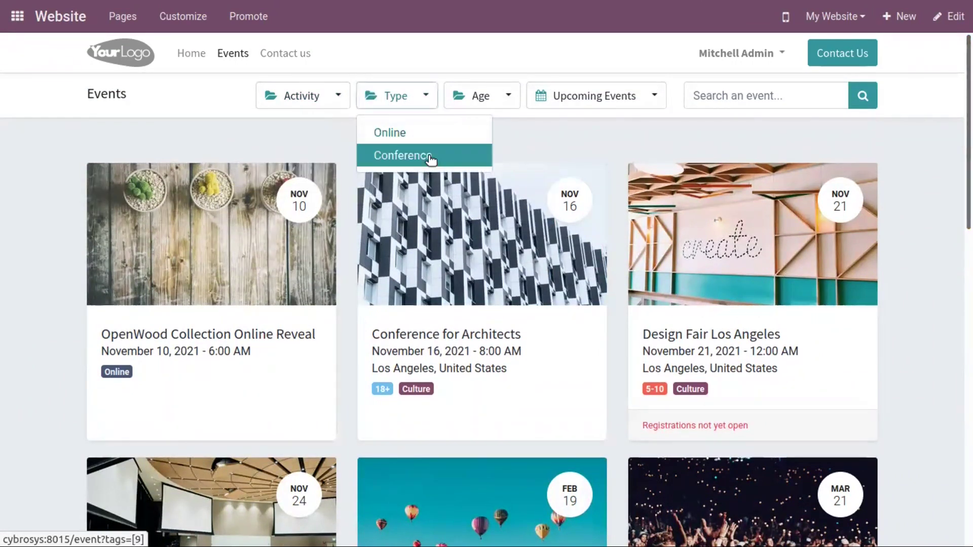
left_click(431, 157)
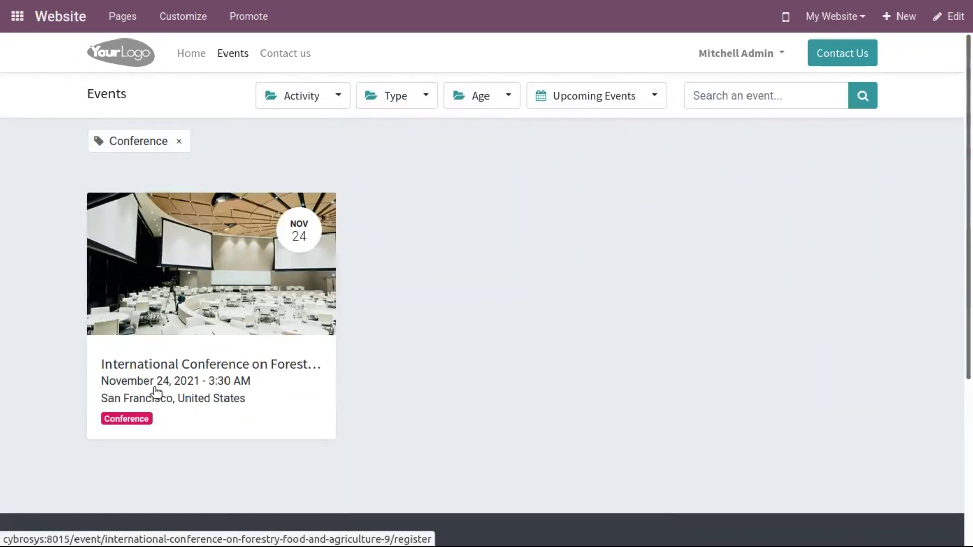
Try the age, This Month and Past Events filters, then return to Upcoming Events
left_click(479, 99)
left_click(606, 100)
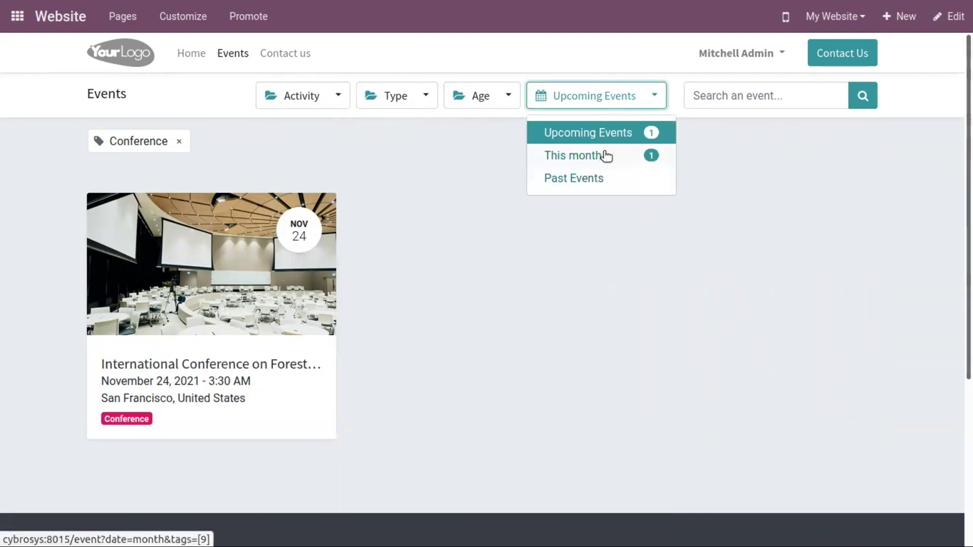
left_click(616, 155)
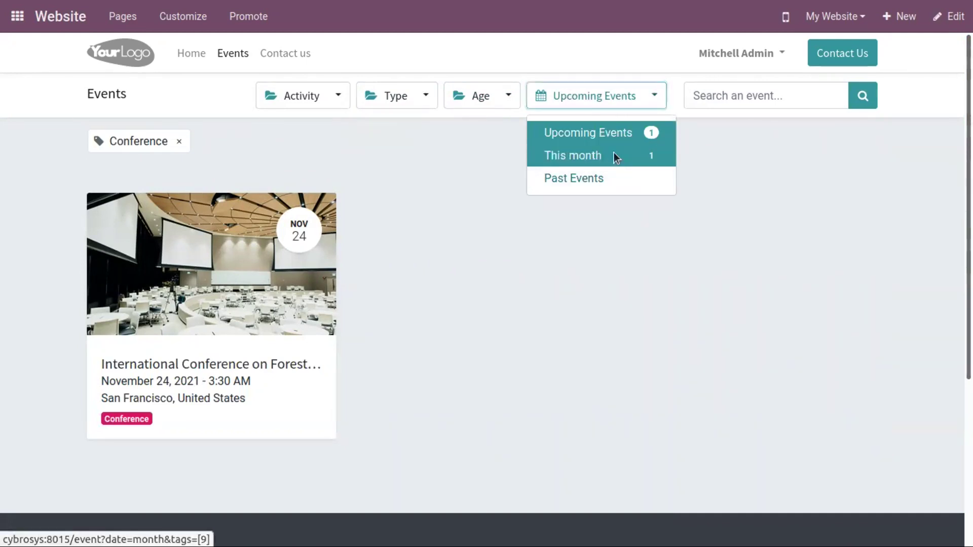
left_click(598, 102)
left_click(623, 178)
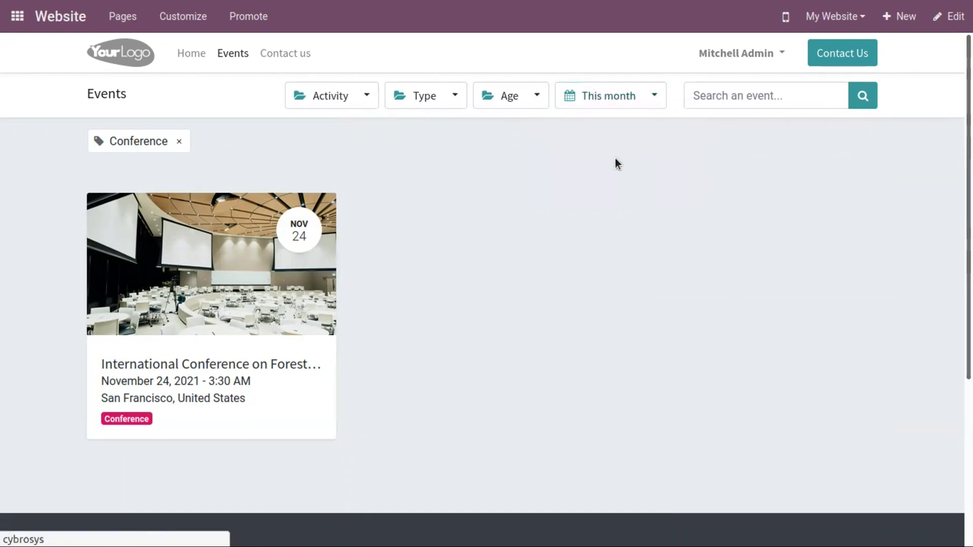
left_click(600, 99)
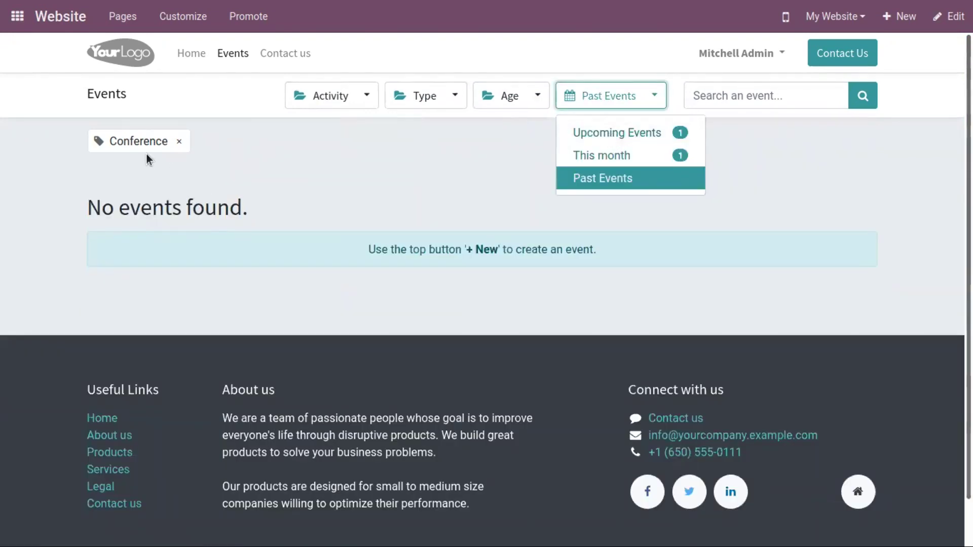
left_click(597, 134)
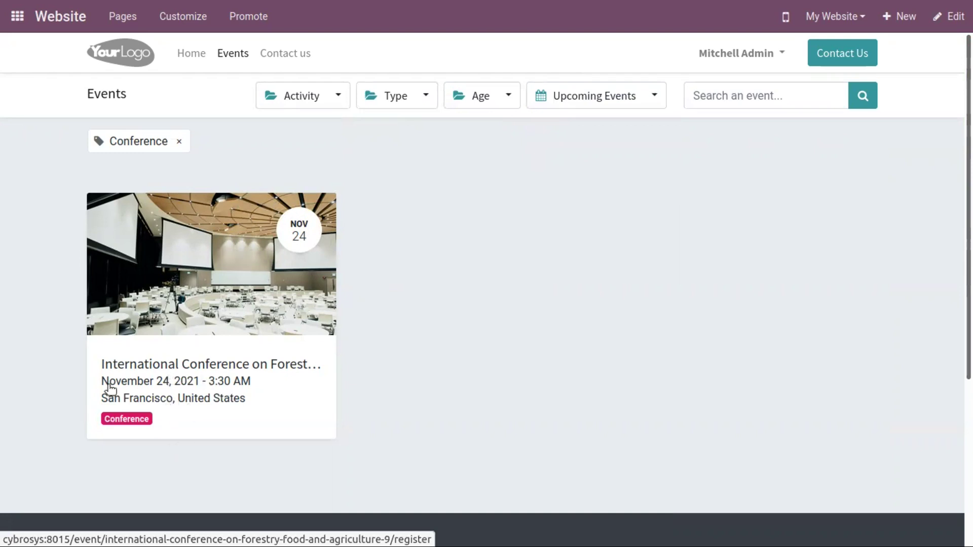
Open the conference page and choose 1 Silver and 2 VIP tickets
left_click(266, 268)
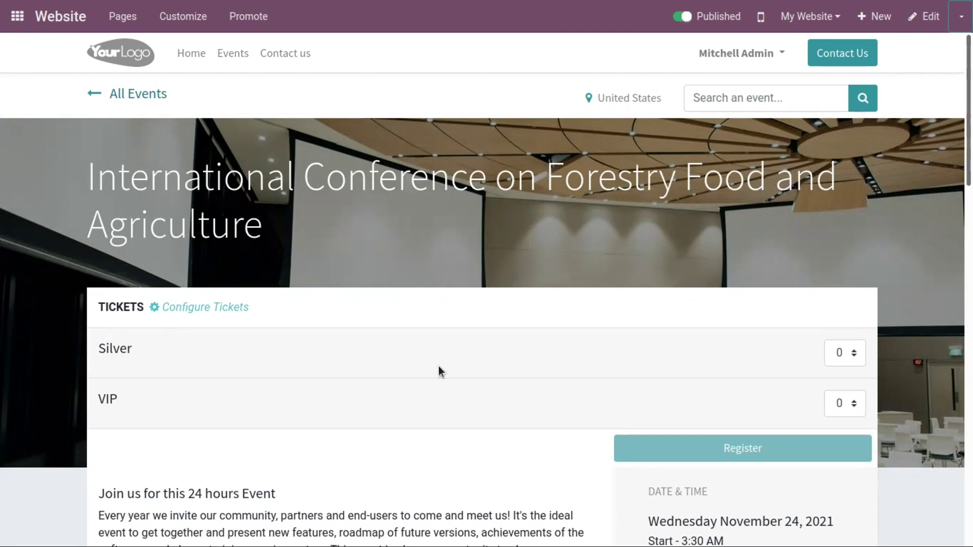
left_click(855, 355)
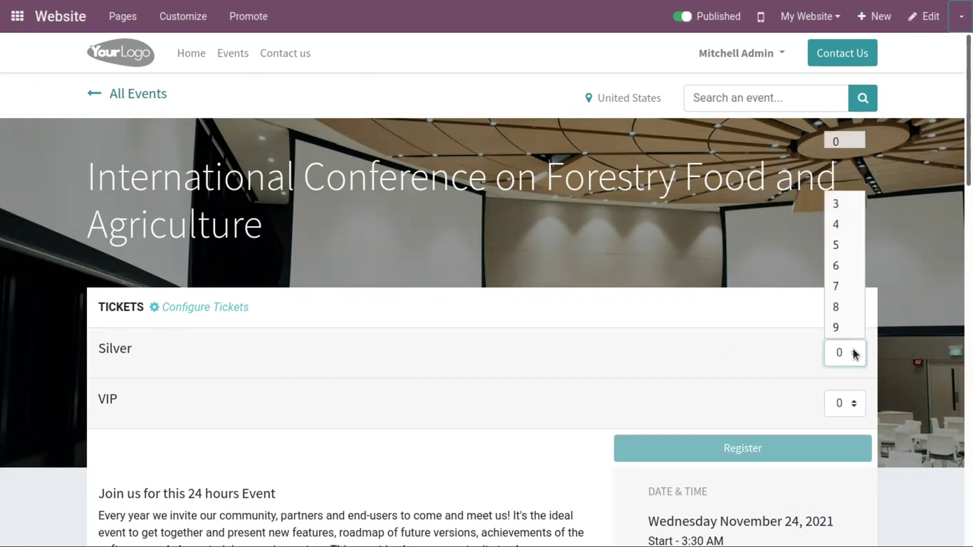
left_click(843, 163)
left_click(854, 402)
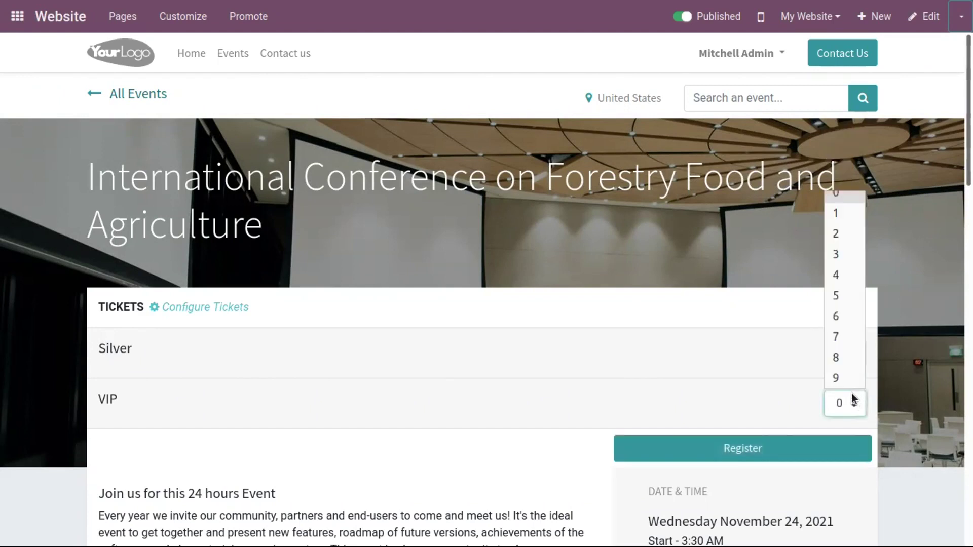
left_click(835, 230)
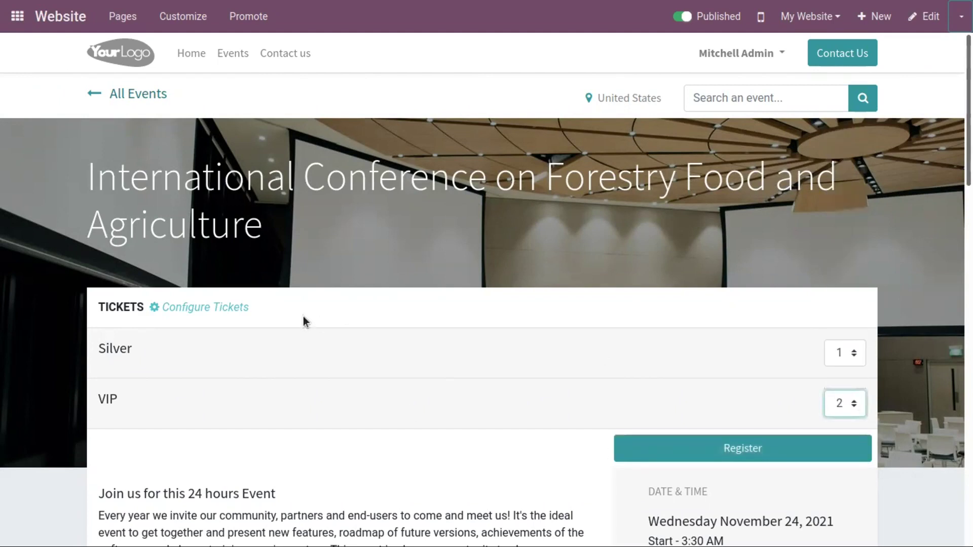
scroll(262, 317, "down", 3)
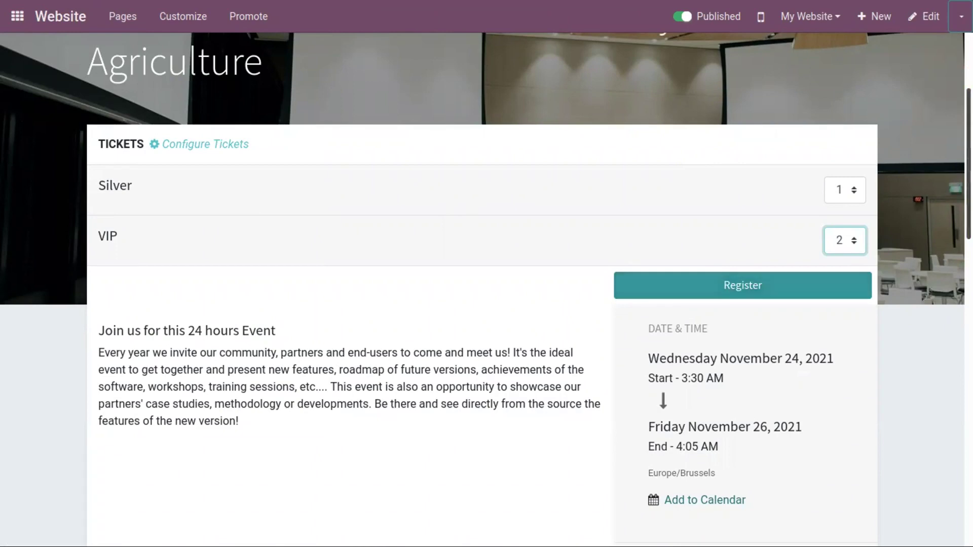
scroll(660, 294, "down", 3)
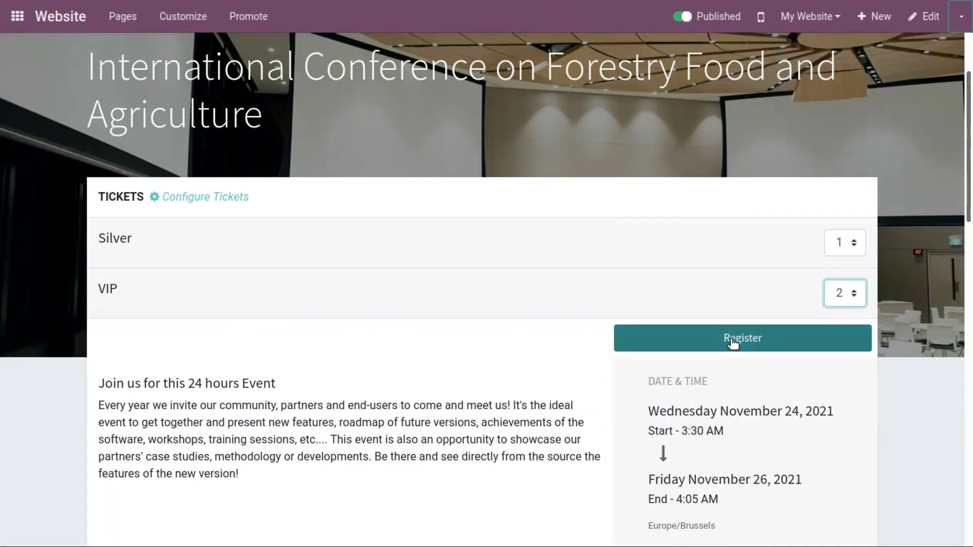
Start registration and enter the second attendee's name, e-mail and phone number
left_click(732, 339)
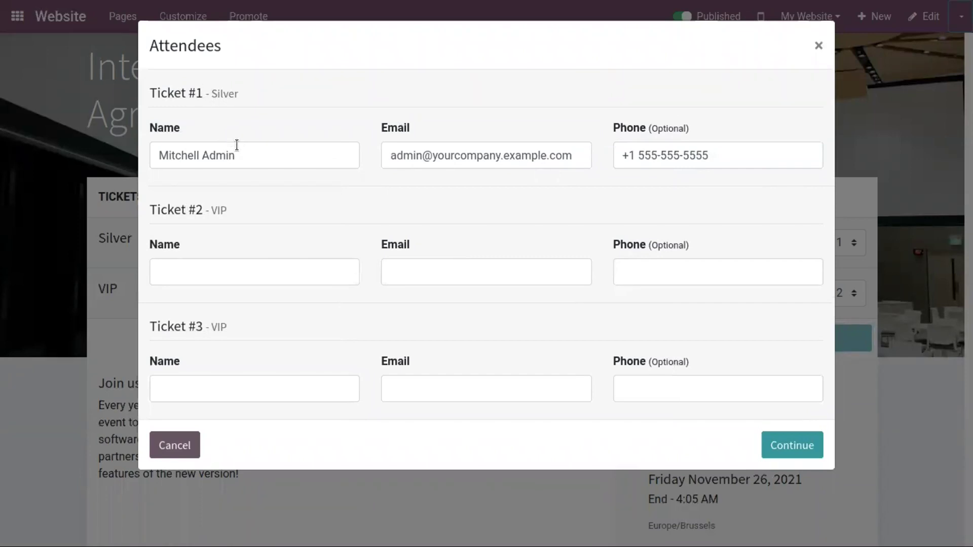
left_click(251, 156)
left_click(239, 267)
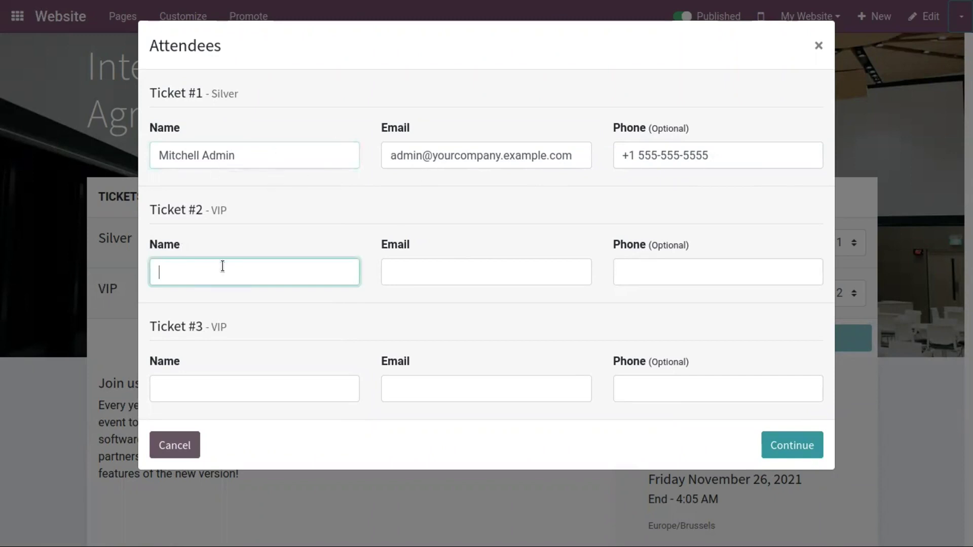
left_click(241, 156)
left_click(205, 267)
type("A")
key("BackSpace")
type("Diya")
left_click(432, 264)
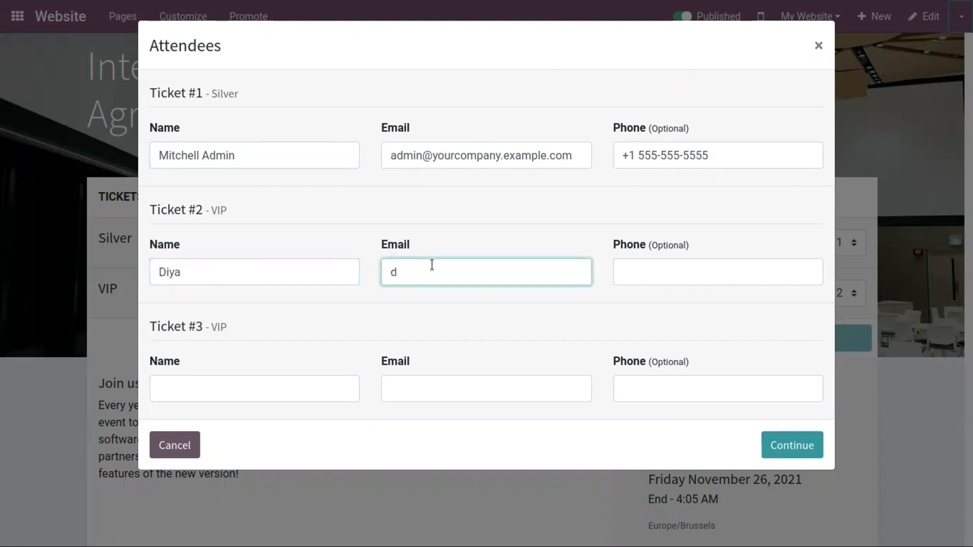
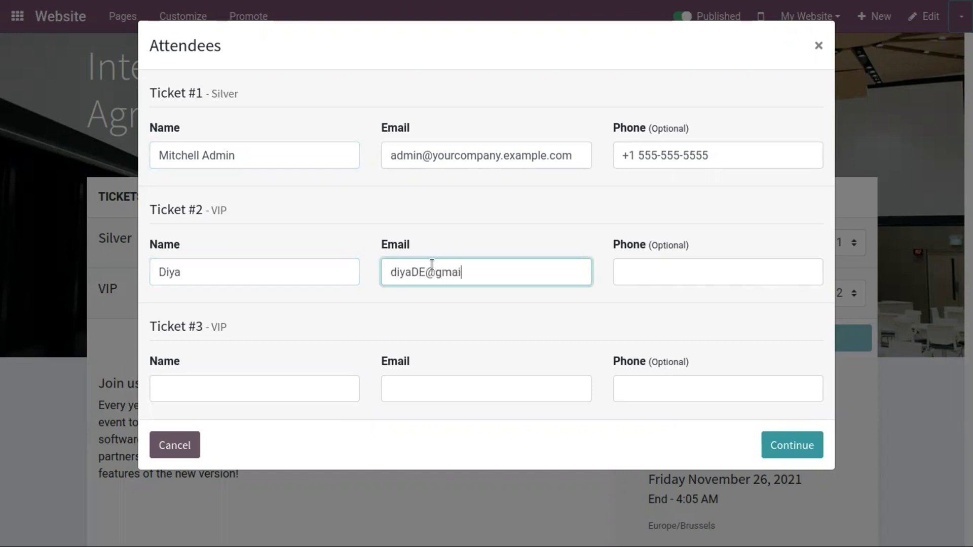
left_click(627, 268)
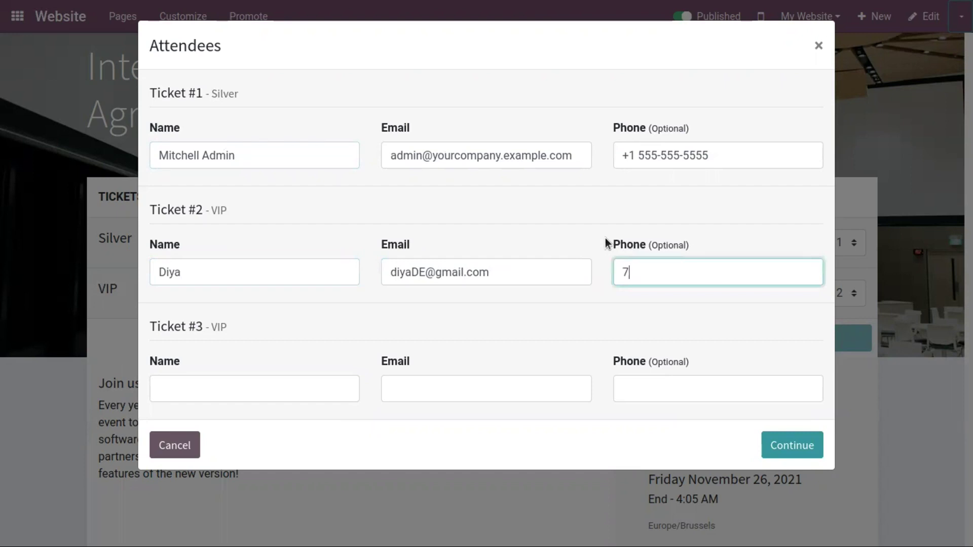
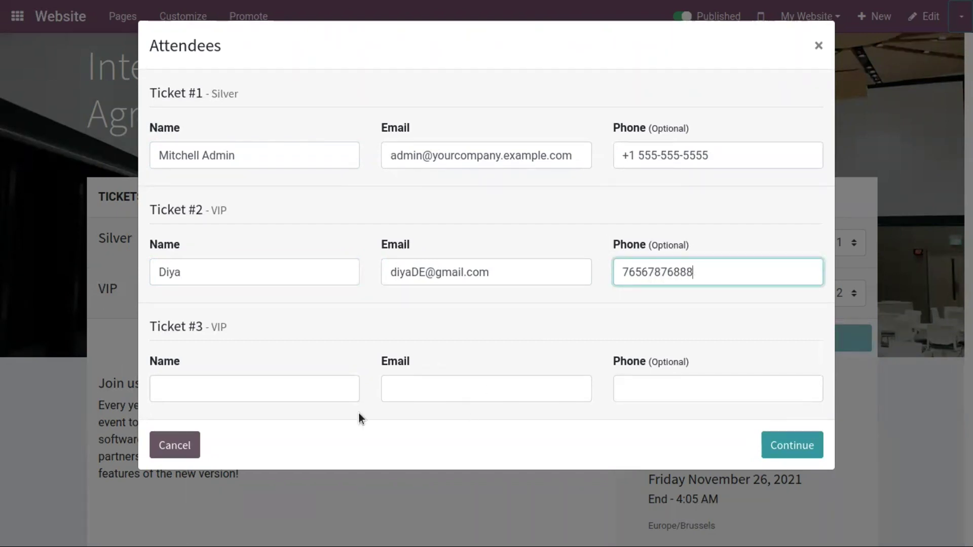
Enter the third attendee's name, e-mail and phone number, then submit the attendee details
left_click(288, 390)
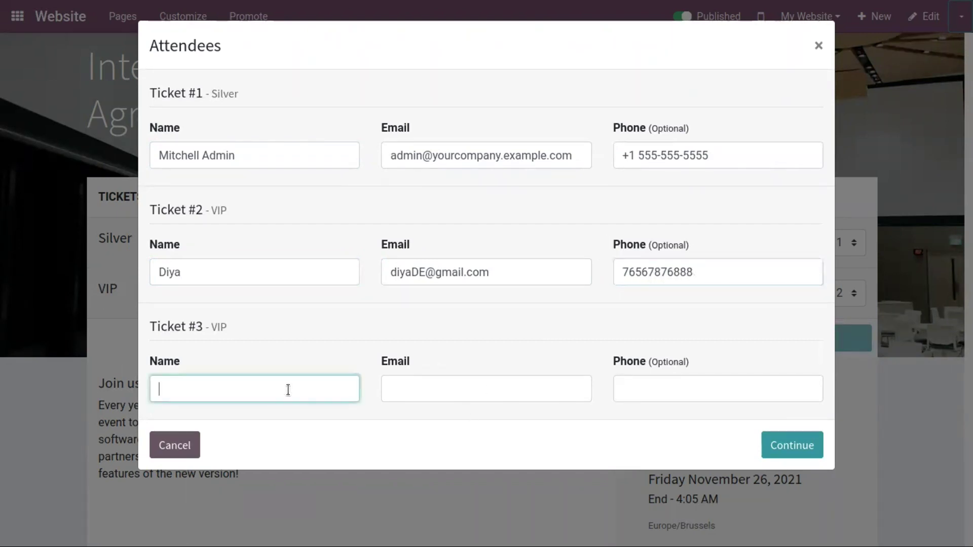
type("anui")
key("BackSpace")
left_click(166, 386)
key("BackSpace")
type("Anu")
left_click(417, 388)
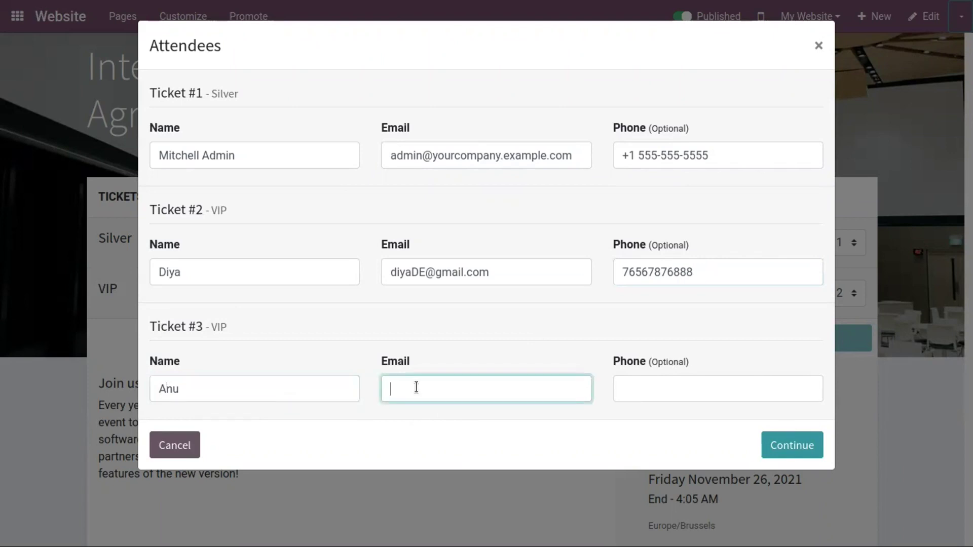
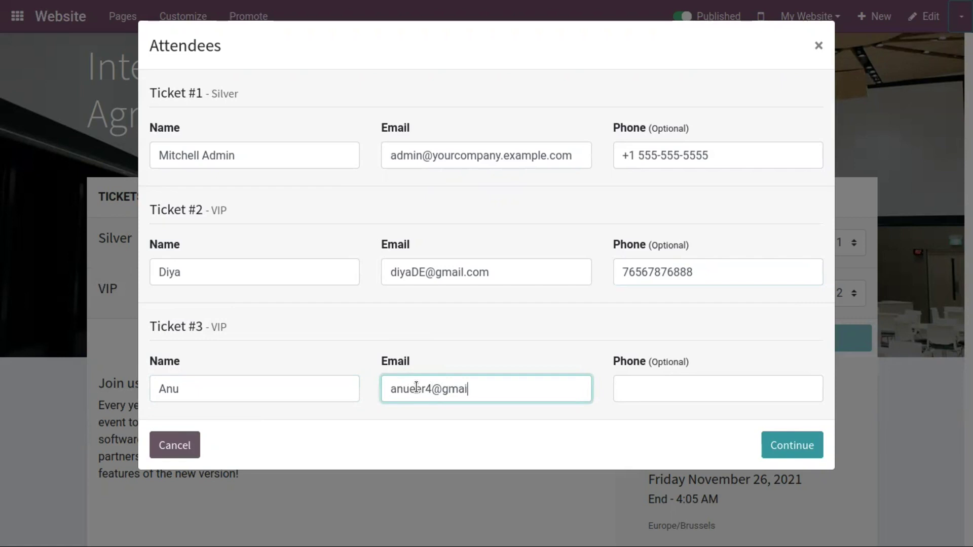
left_click(675, 387)
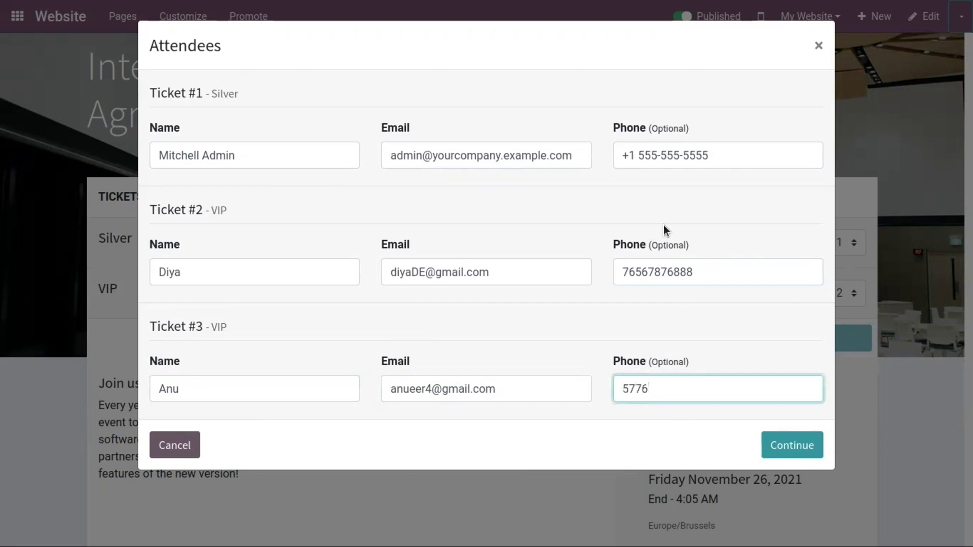
left_click(629, 391)
key("BackSpace")
type("8")
left_click(786, 447)
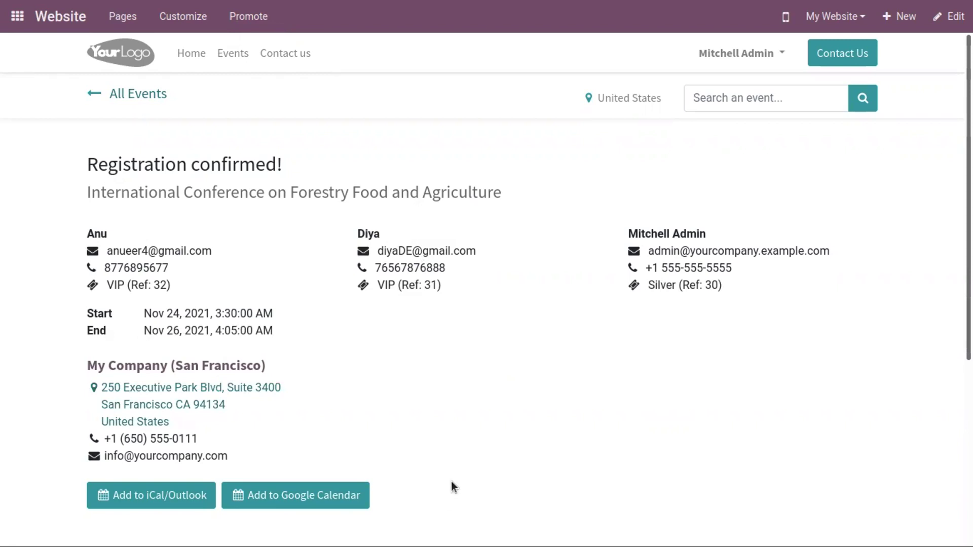
Review the confirmation, check the Registered badge under the Conference filter, and switch to the backend
scroll(451, 483, "down", 2)
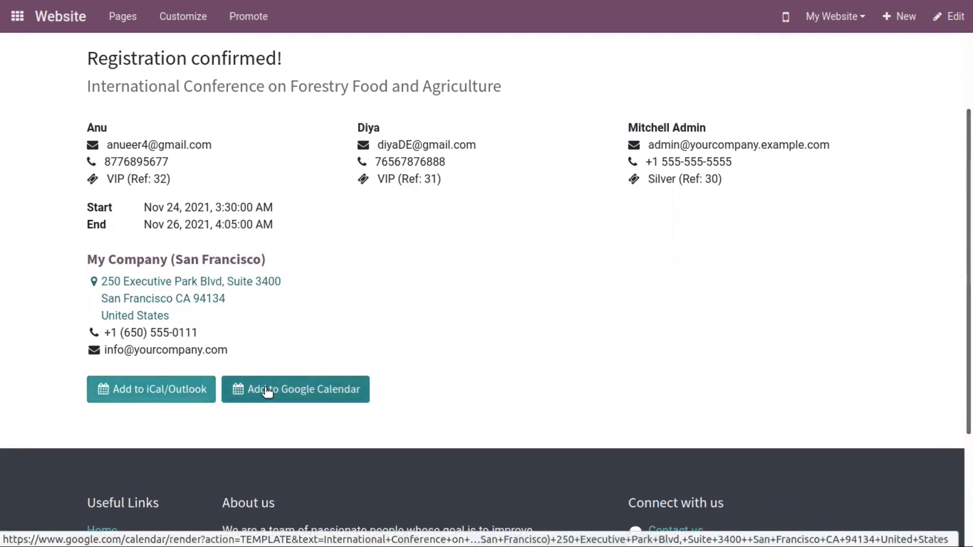
scroll(780, 372, "up", 3)
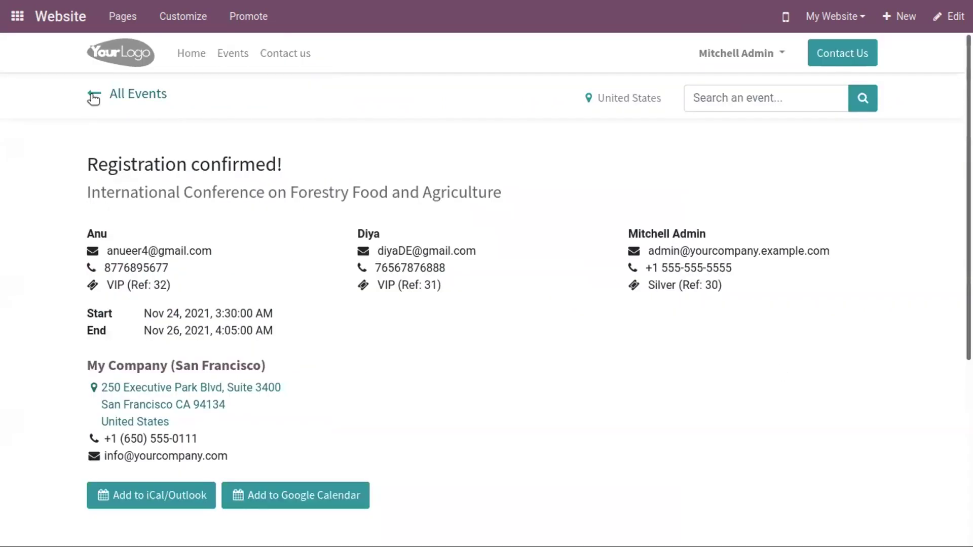
left_click(93, 98)
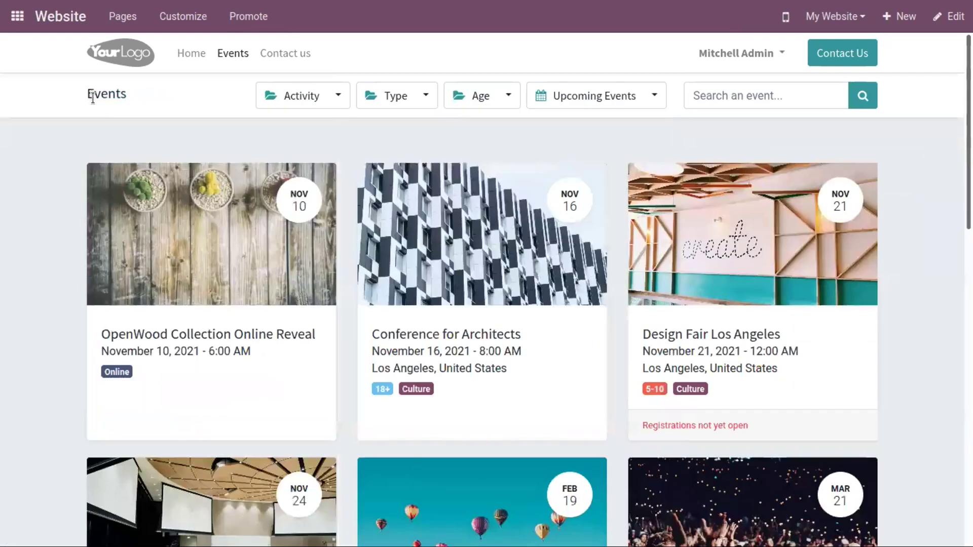
left_click(395, 100)
left_click(415, 154)
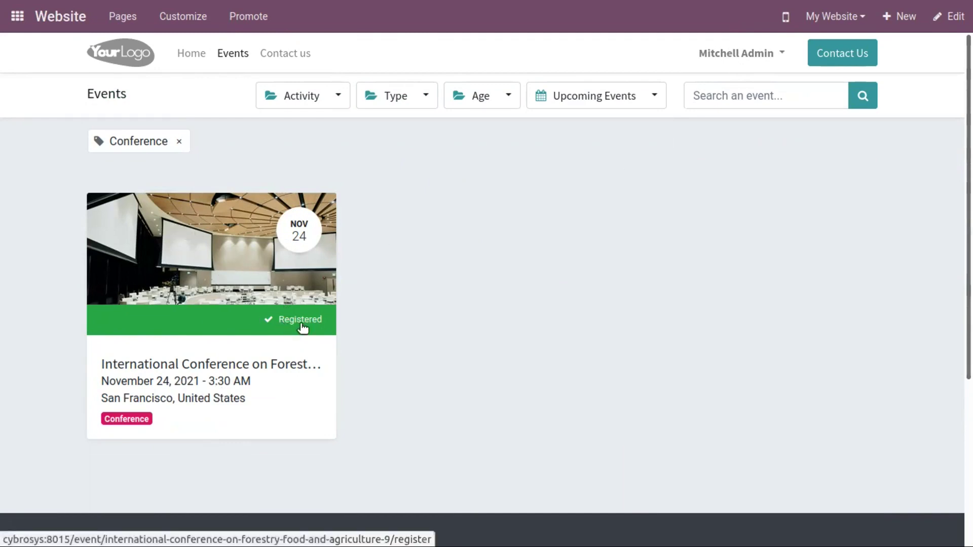
key("alt+h")
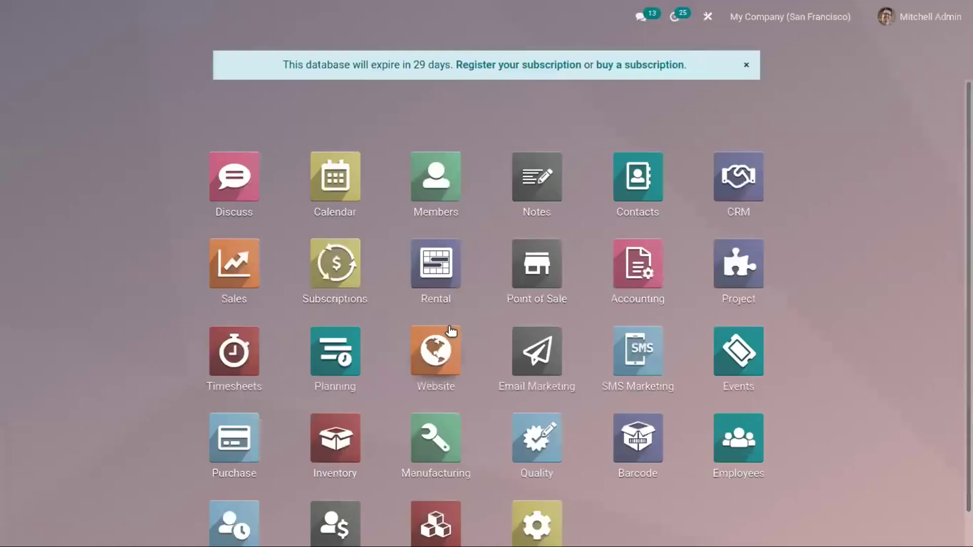
Open the forestry conference in the Events app and view its three registered attendees
left_click(730, 374)
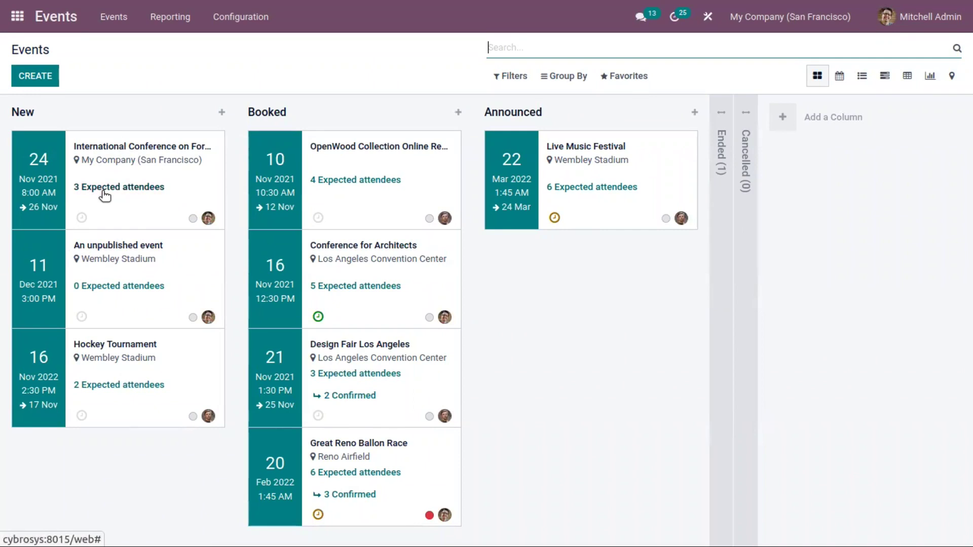
left_click(105, 195)
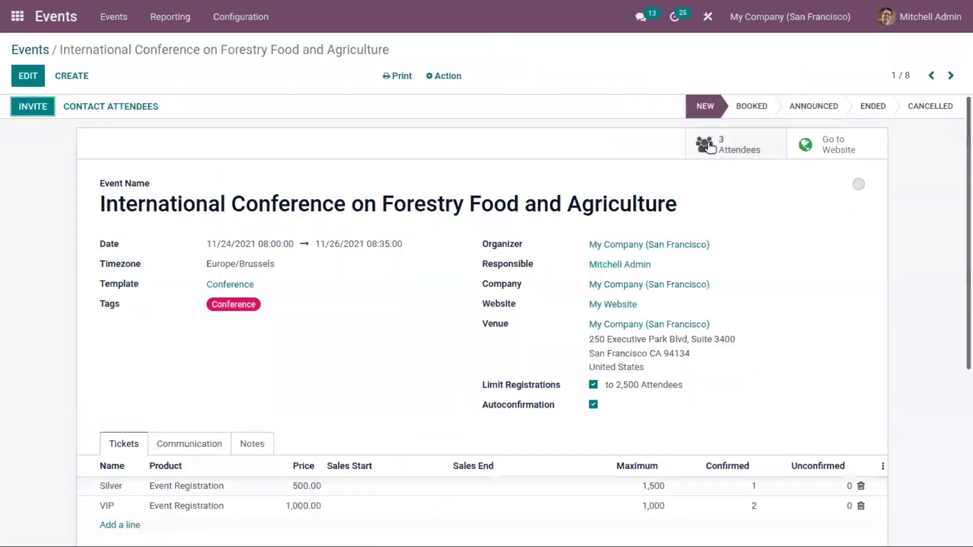
left_click(742, 142)
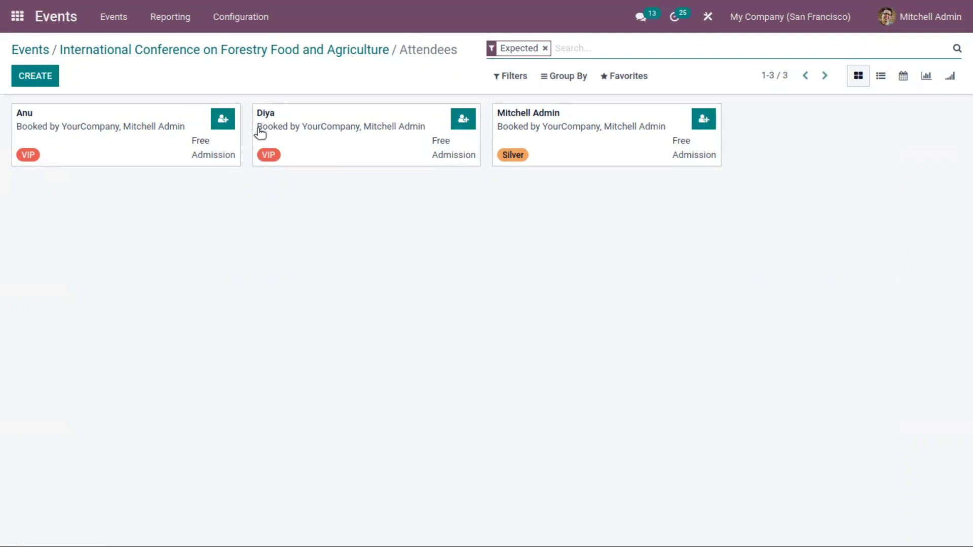
Mark both VIP attendees as attended and start an email draft to the conference's 3 registrations
left_click(223, 118)
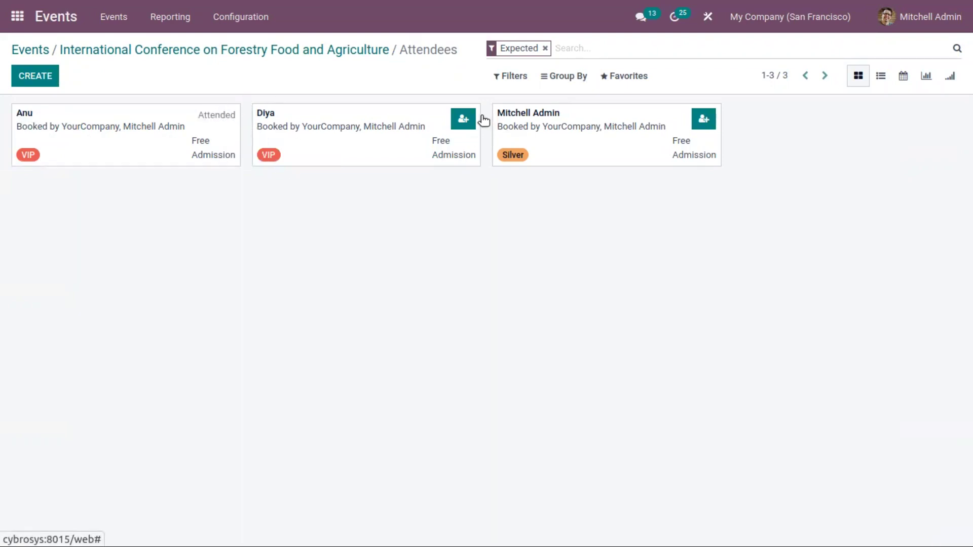
left_click(463, 119)
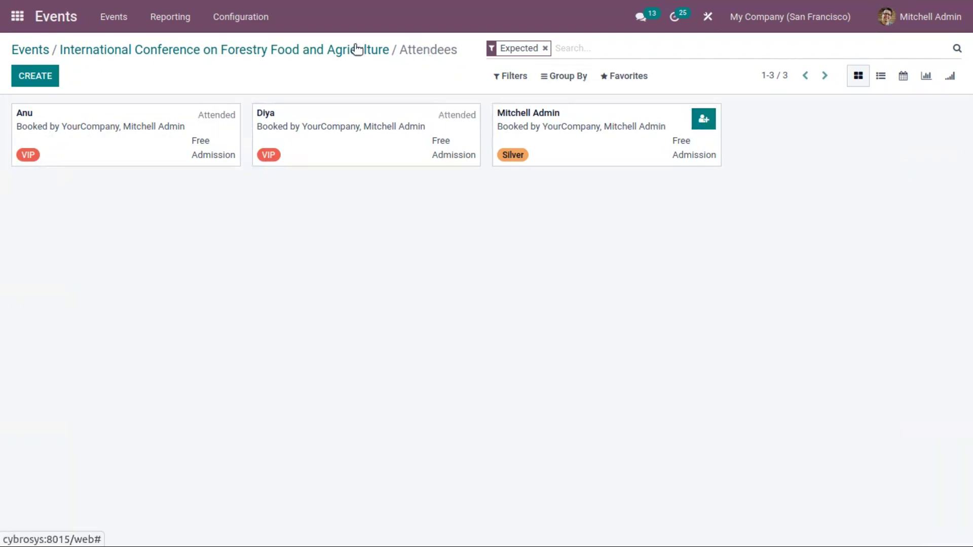
left_click(295, 45)
left_click(92, 107)
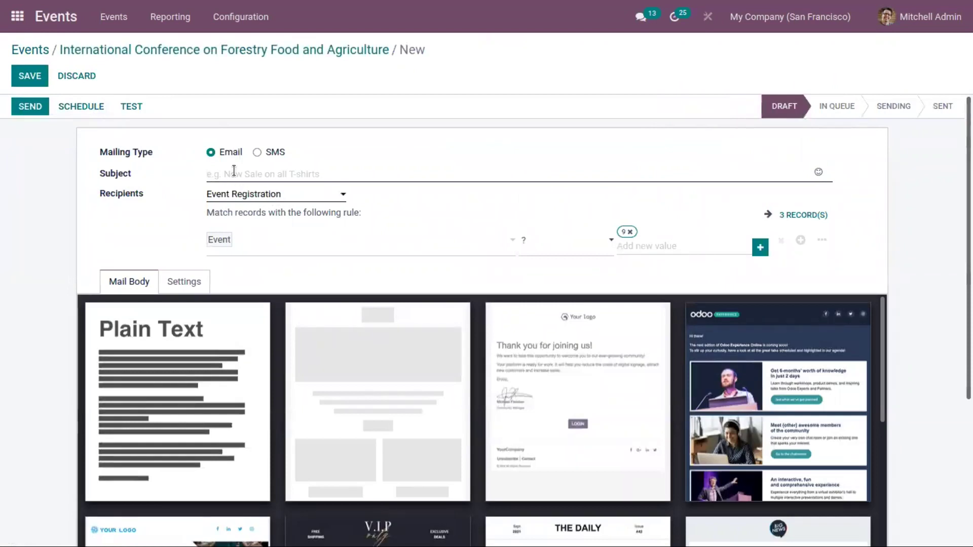
Move the forestry conference through Booked to Announced, then reopen it from the events board
left_click(145, 50)
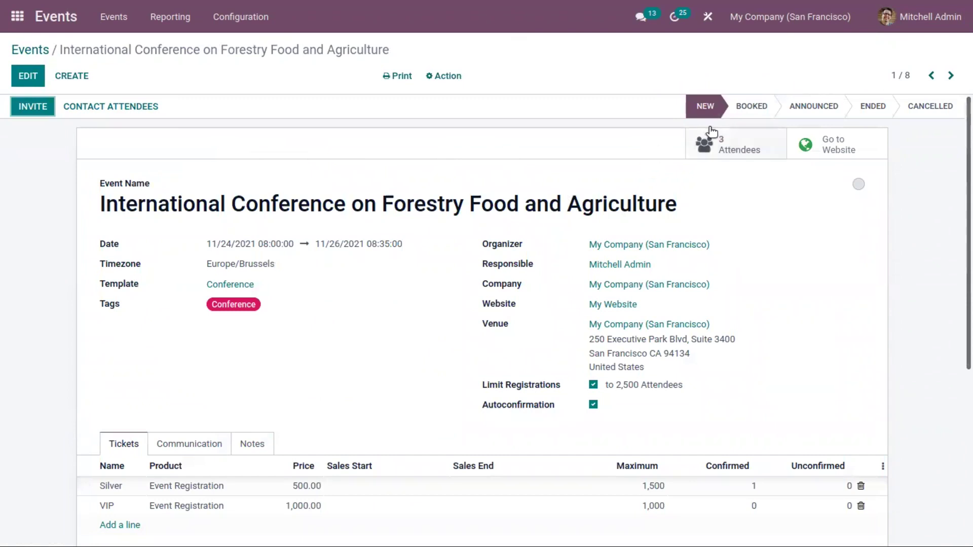
left_click(741, 108)
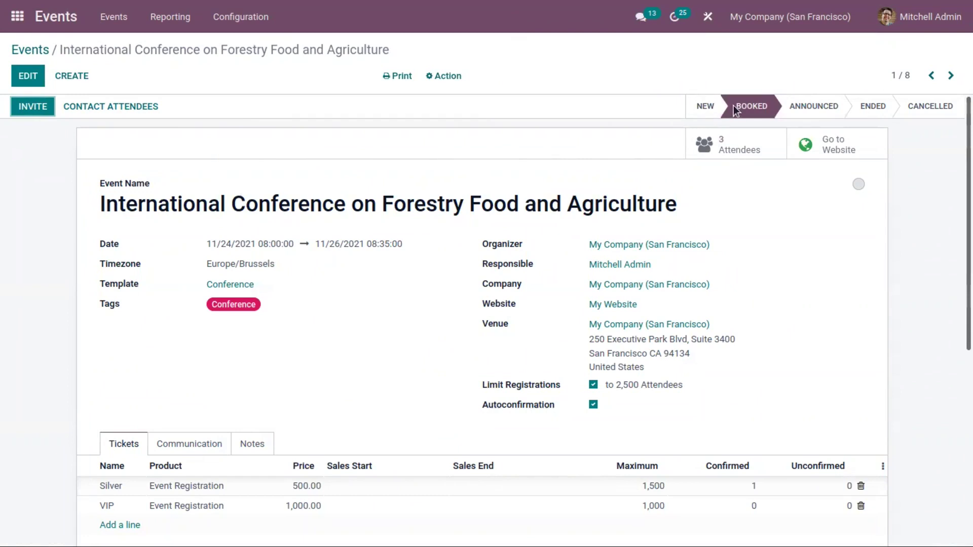
left_click(807, 109)
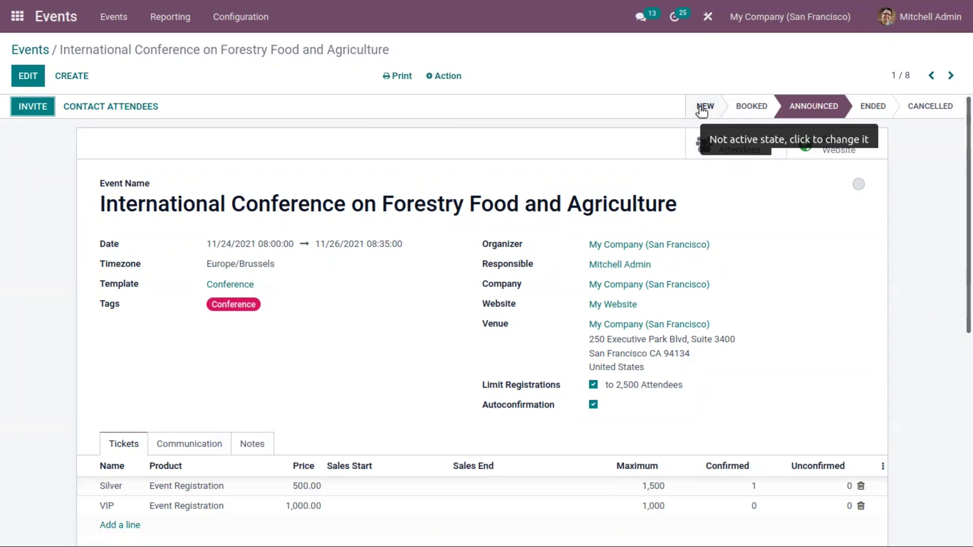
left_click(29, 48)
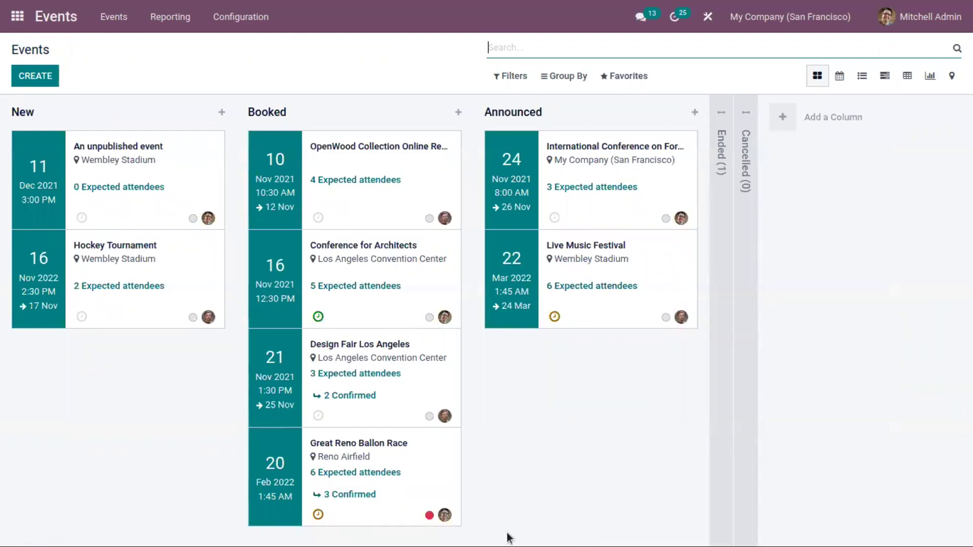
left_click_drag(605, 160, 604, 159)
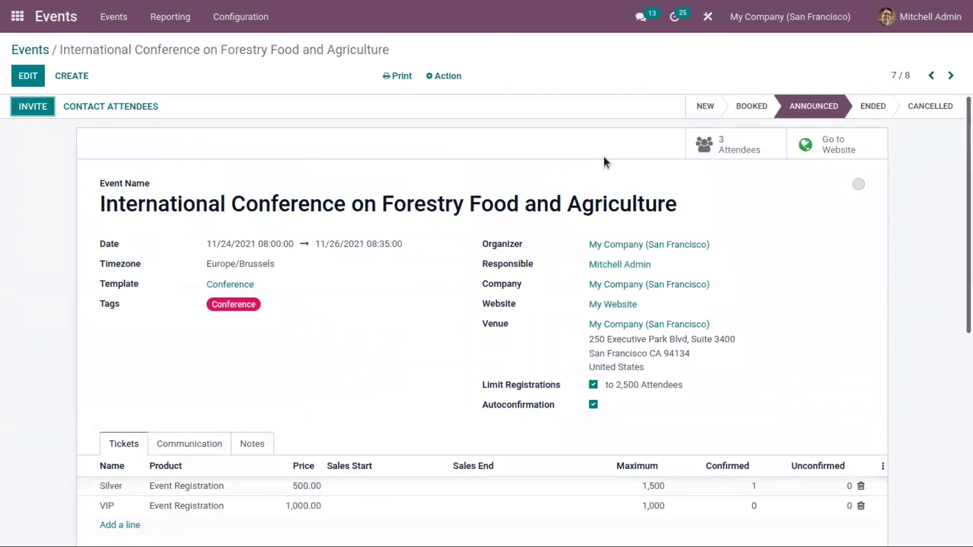
Open the Event Stages configuration, save Announced unchanged, view the New stage, and return to the list
left_click(34, 50)
left_click(243, 16)
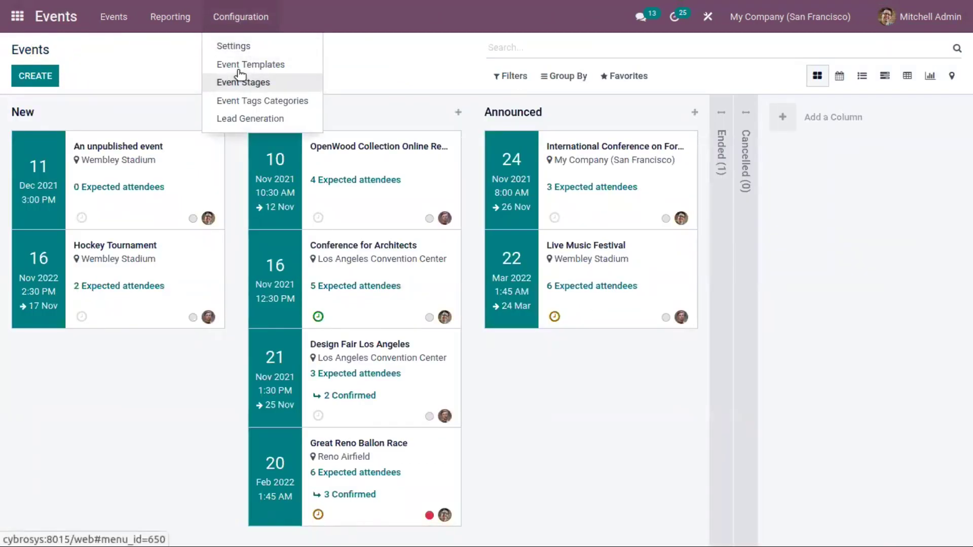
left_click(249, 82)
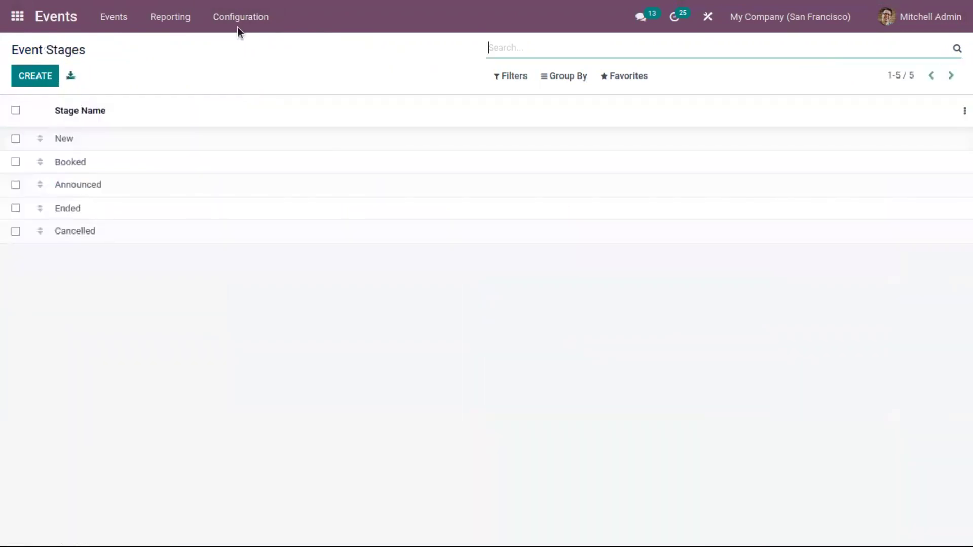
left_click(175, 186)
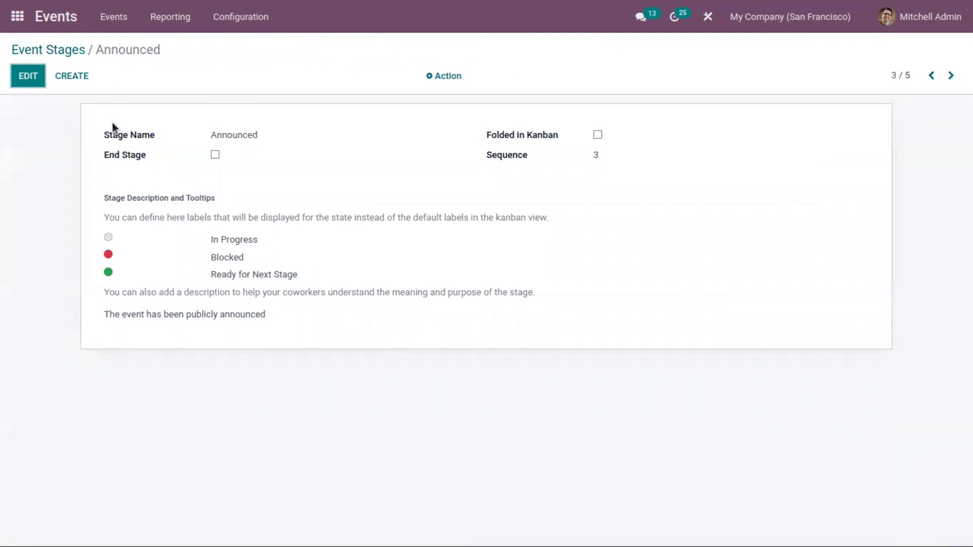
left_click(42, 83)
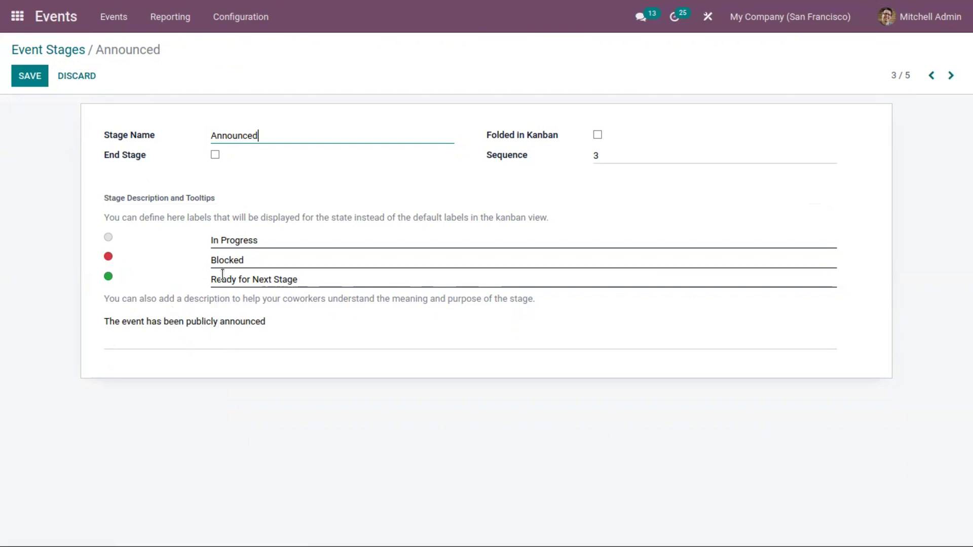
left_click(25, 77)
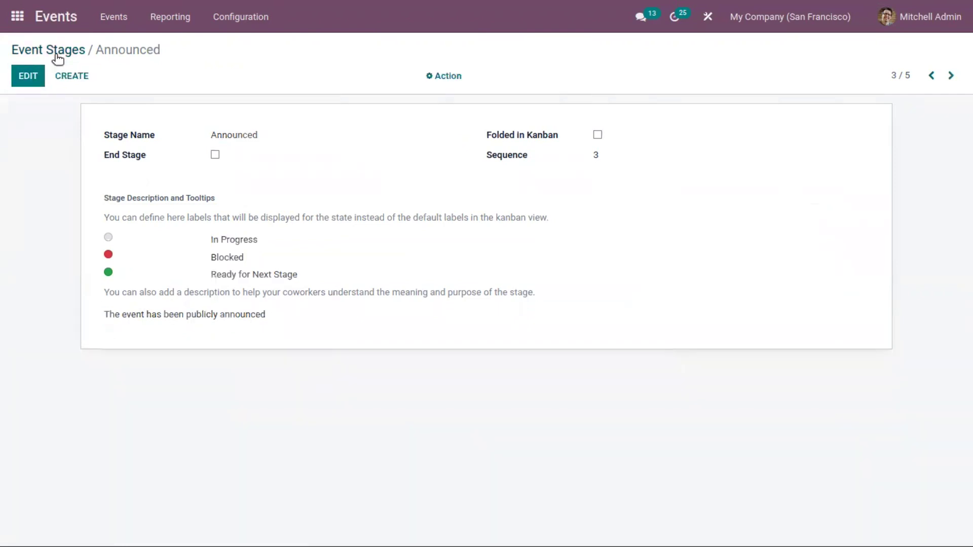
left_click(126, 137)
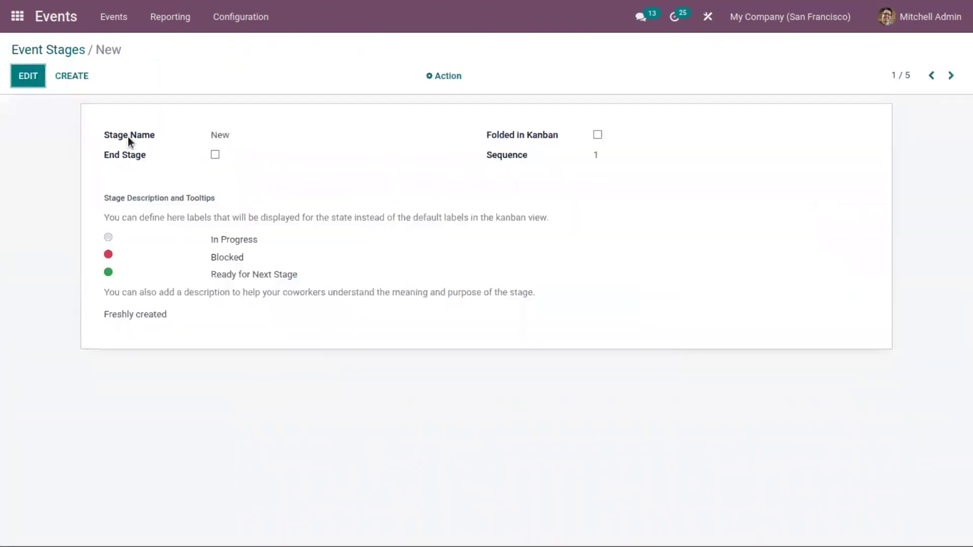
left_click(63, 55)
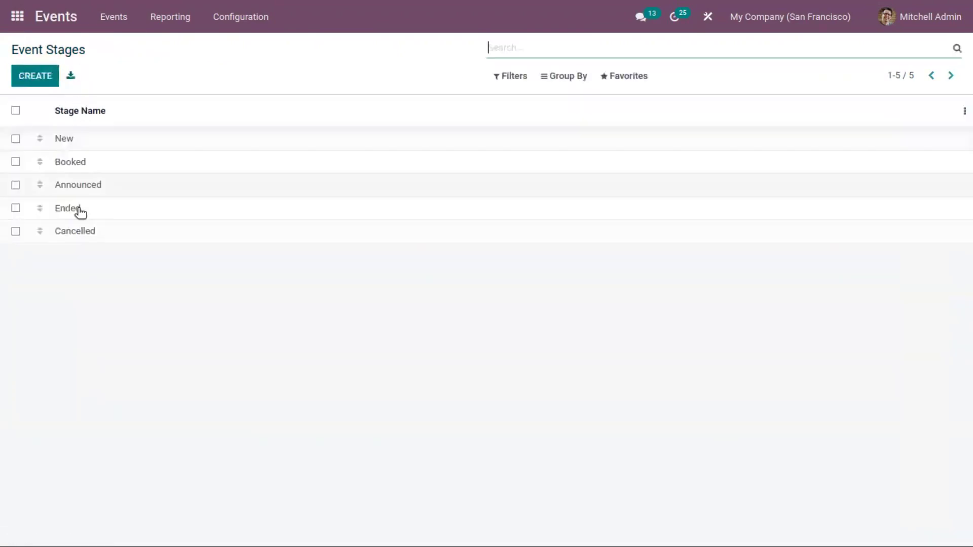
Check the Event Templates list, then view the Event Tags Categories: Activity, Type and Age
left_click(231, 18)
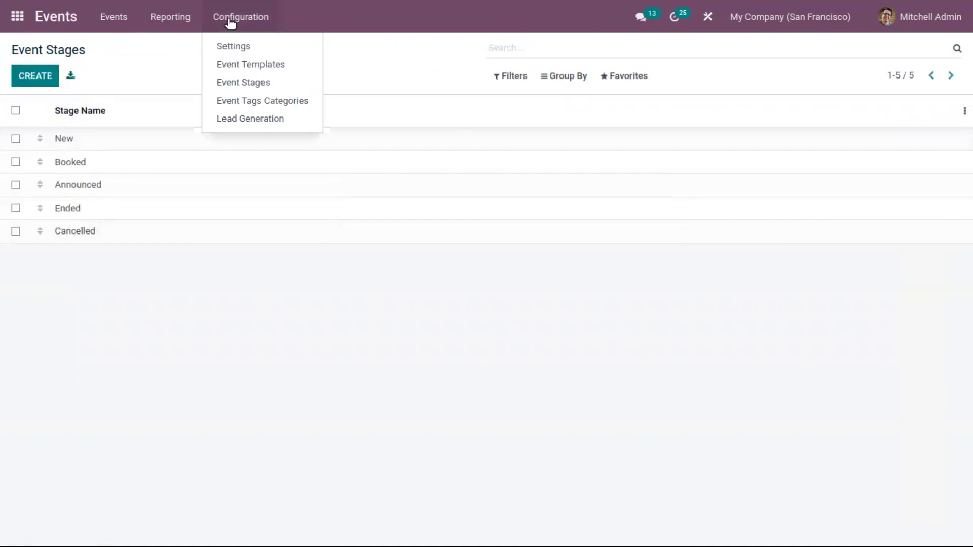
left_click(241, 62)
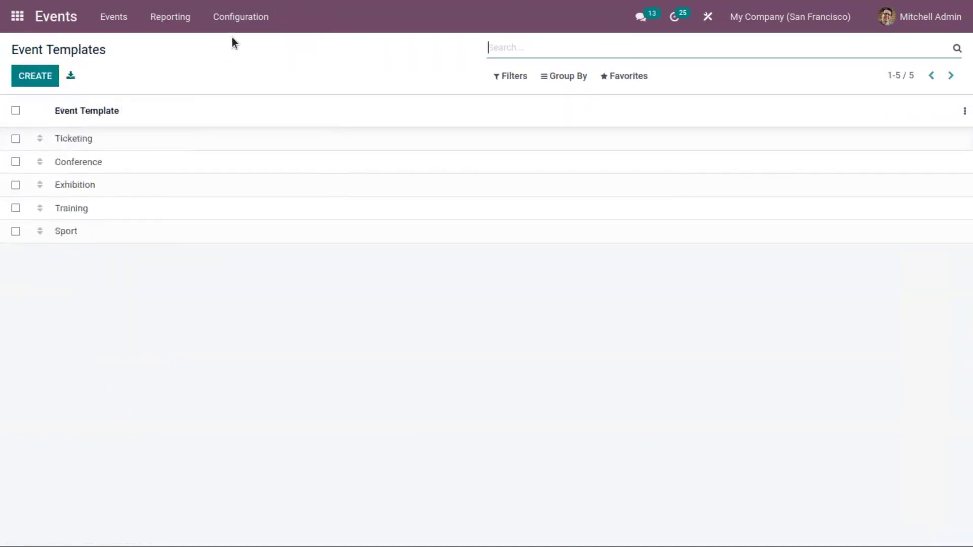
left_click(236, 21)
left_click(262, 101)
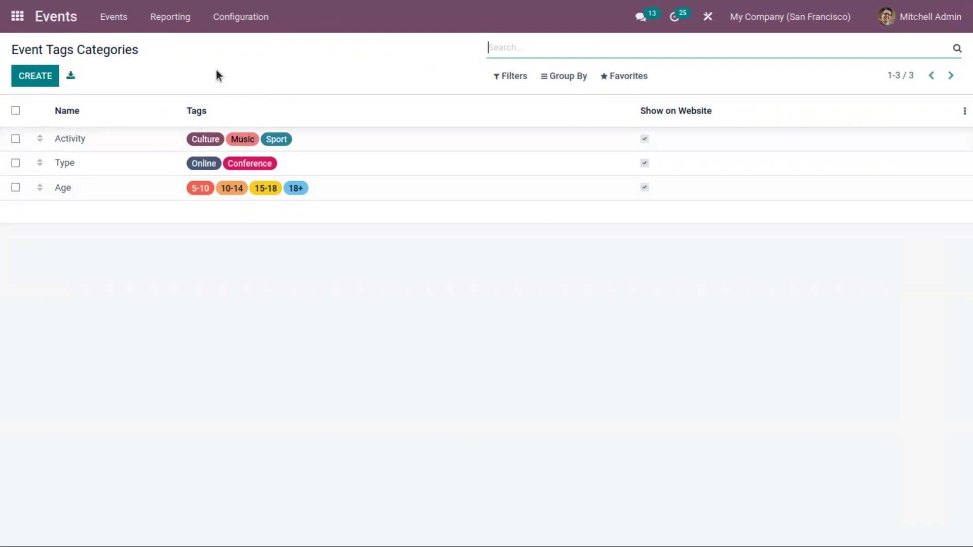
left_click(200, 139)
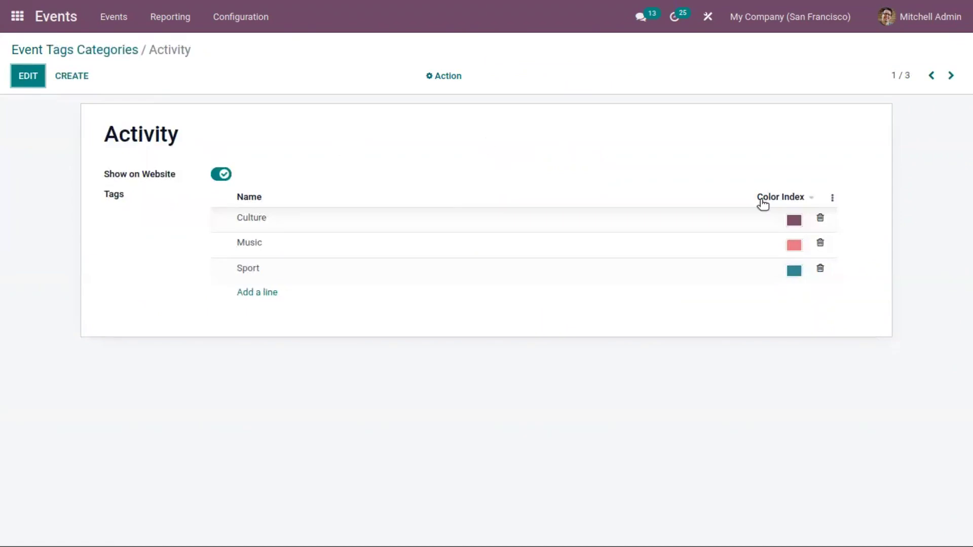
left_click(65, 49)
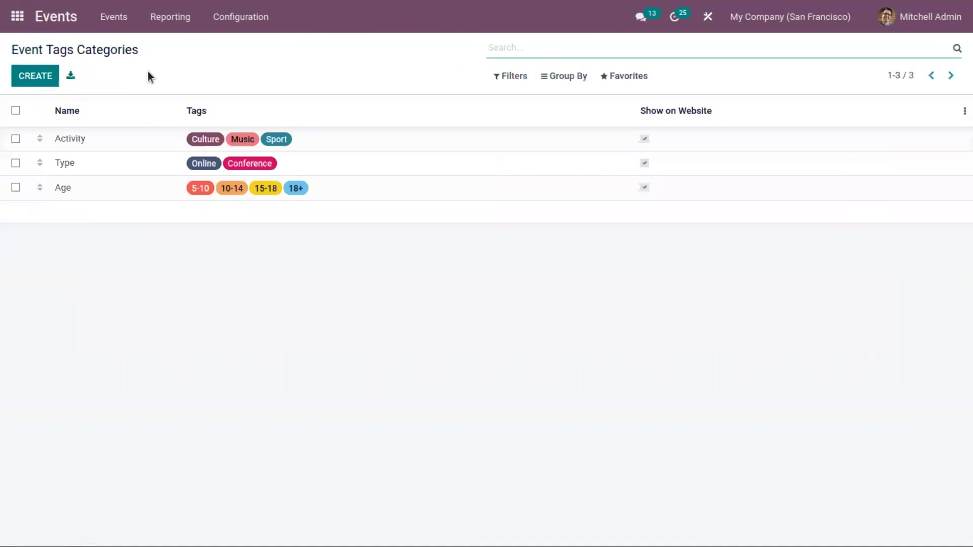
left_click(233, 17)
left_click(223, 118)
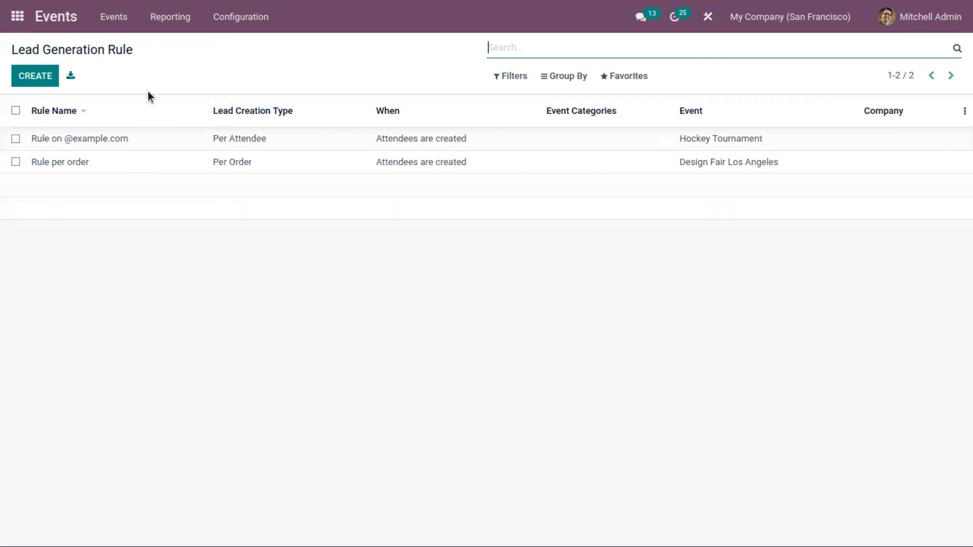
left_click(175, 140)
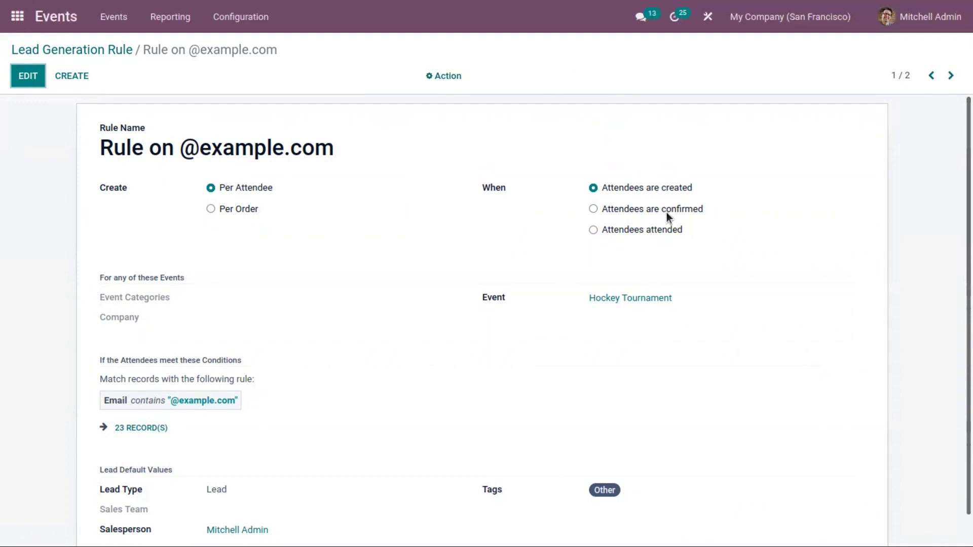
scroll(588, 284, "down", 1)
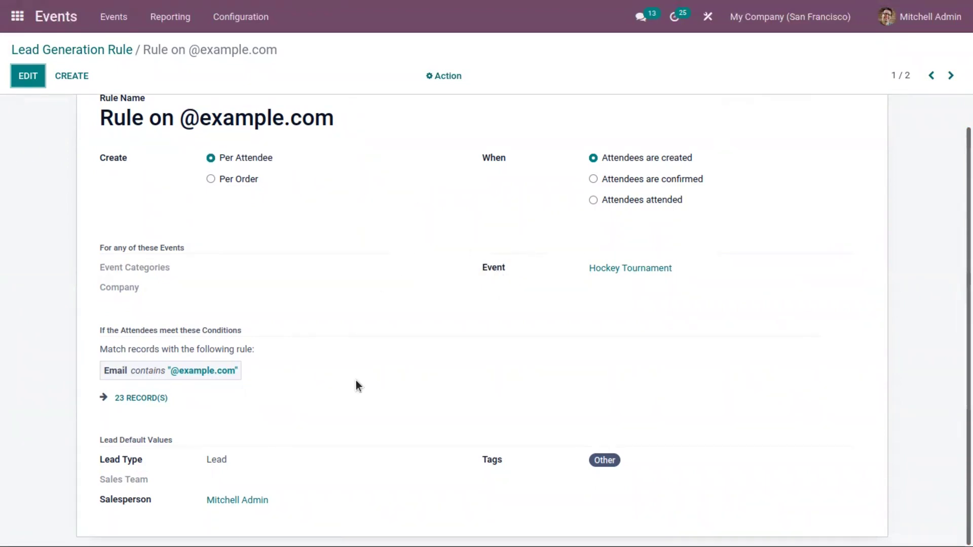
left_click(24, 80)
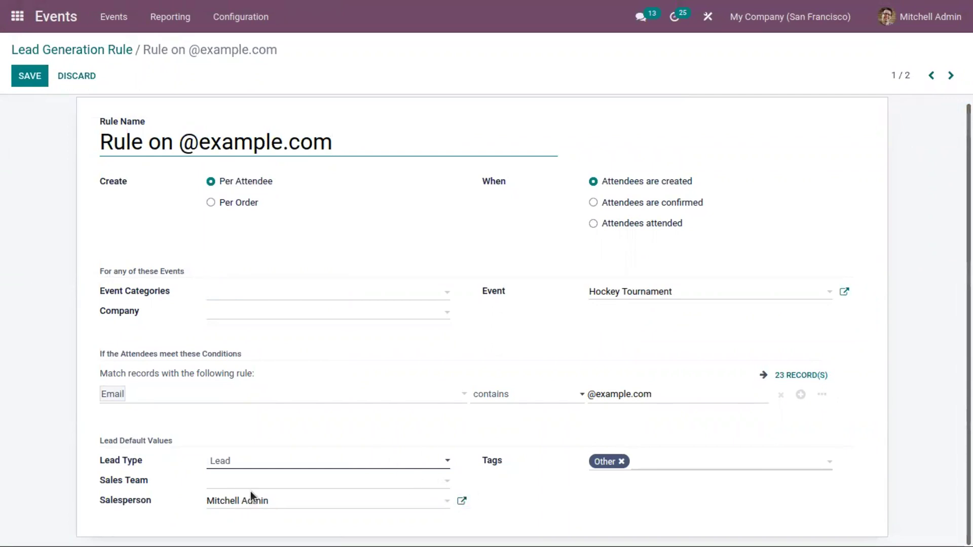
Try Opportunity as the rule's lead type, then set it back to Lead
left_click(327, 460)
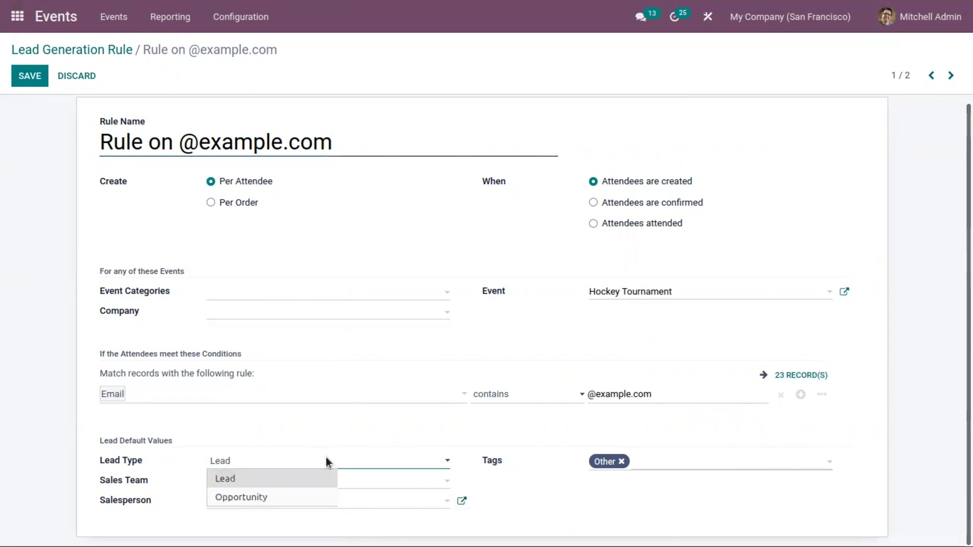
left_click(308, 431)
left_click(301, 460)
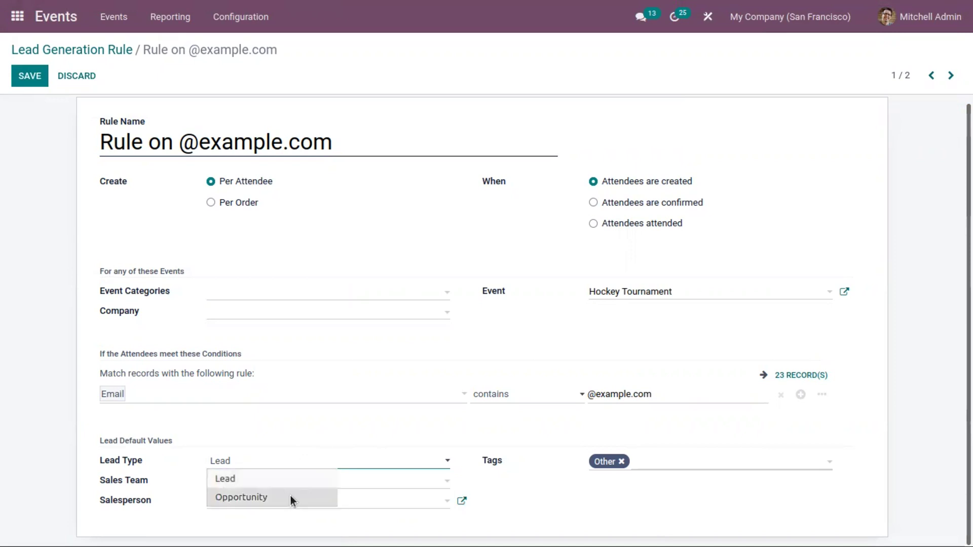
left_click(288, 493)
left_click(268, 465)
left_click(290, 478)
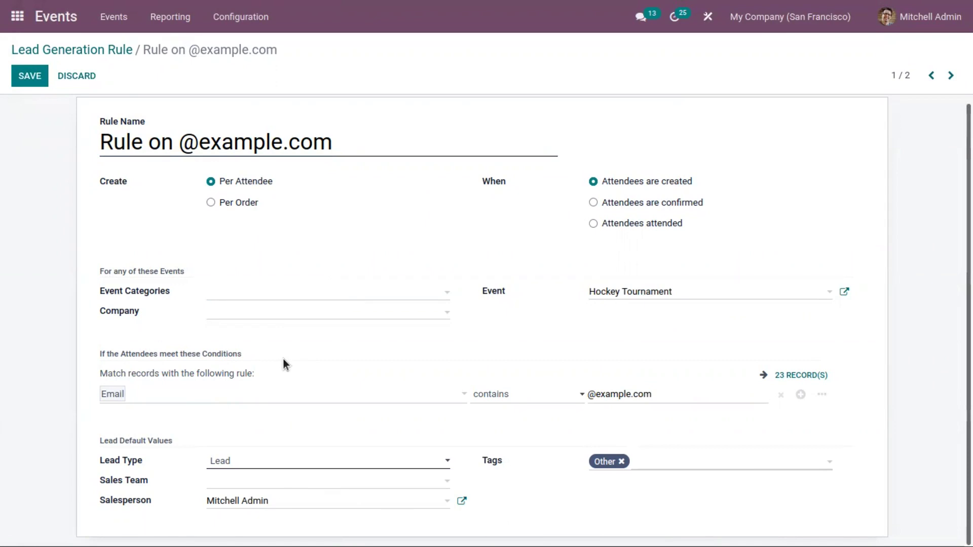
Check the attendee condition's field choices, save the rule, and return to the rules list
left_click(177, 396)
left_click(320, 349)
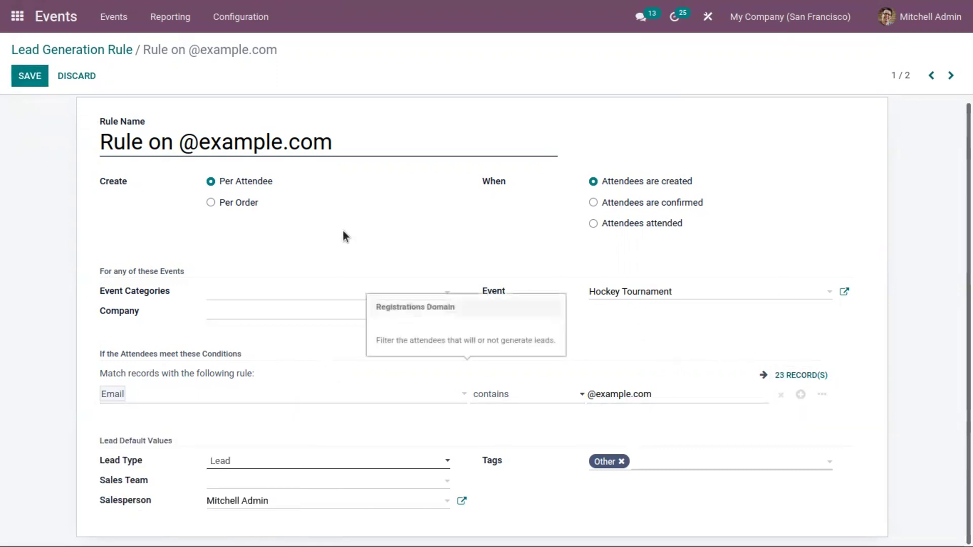
left_click(29, 74)
left_click(57, 50)
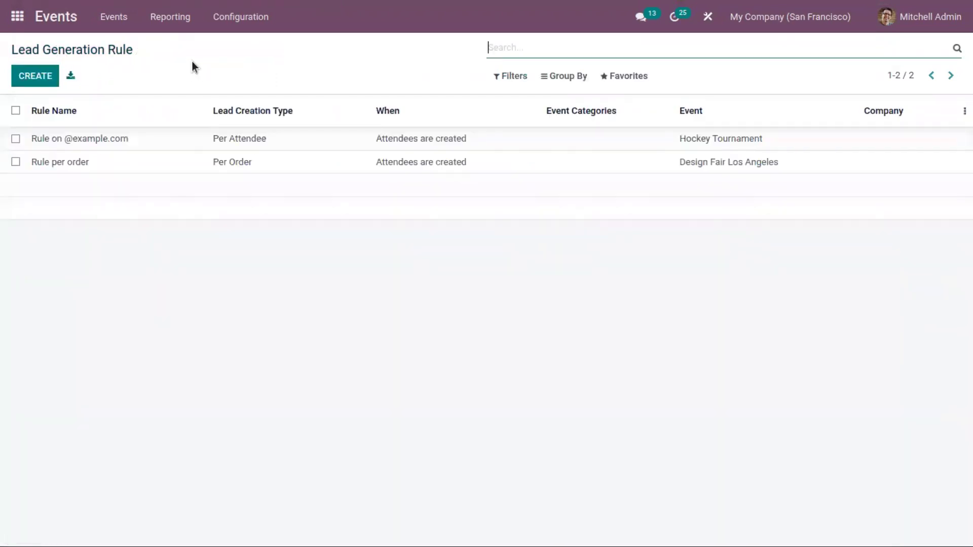
Open the Events Analysis report after briefly viewing the Attendees report
left_click(157, 19)
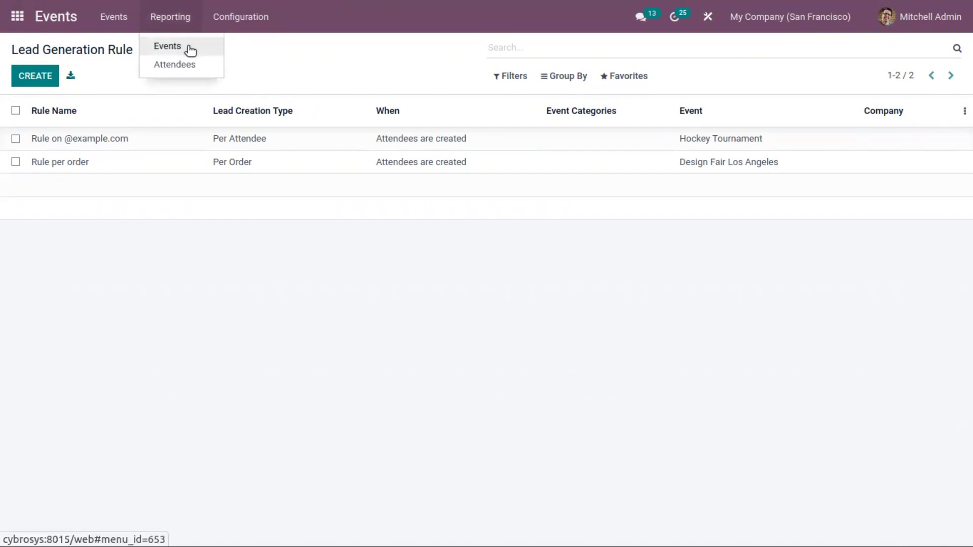
left_click(190, 50)
left_click(171, 23)
left_click(181, 67)
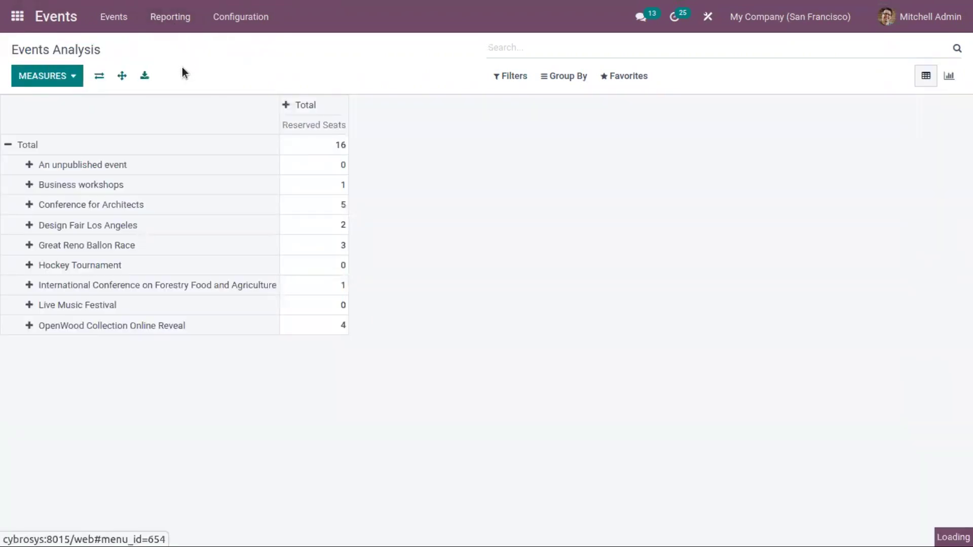
left_click(173, 21)
left_click(186, 45)
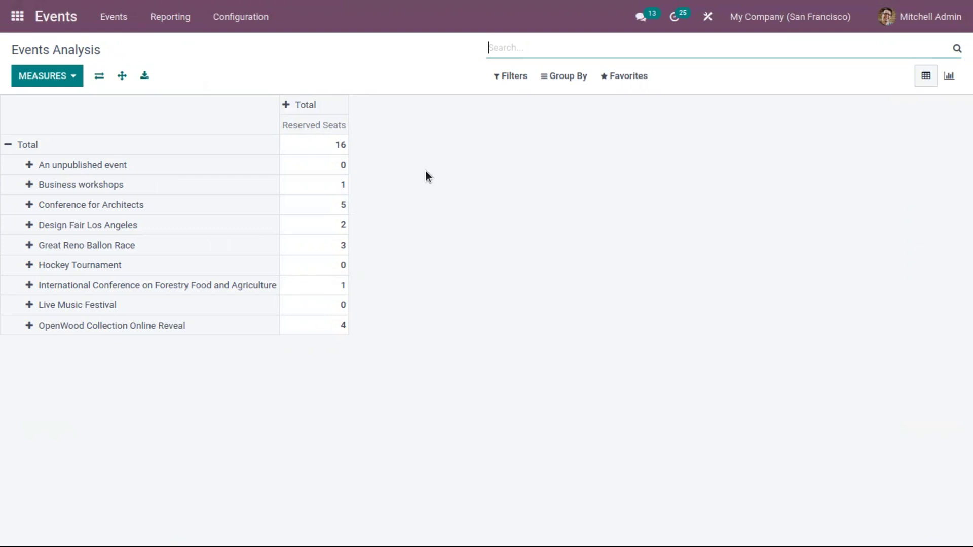
Add Available Seats, Maximum Attendees Number, Number of Participants and Unconfirmed Seat Reservations measures
left_click(46, 77)
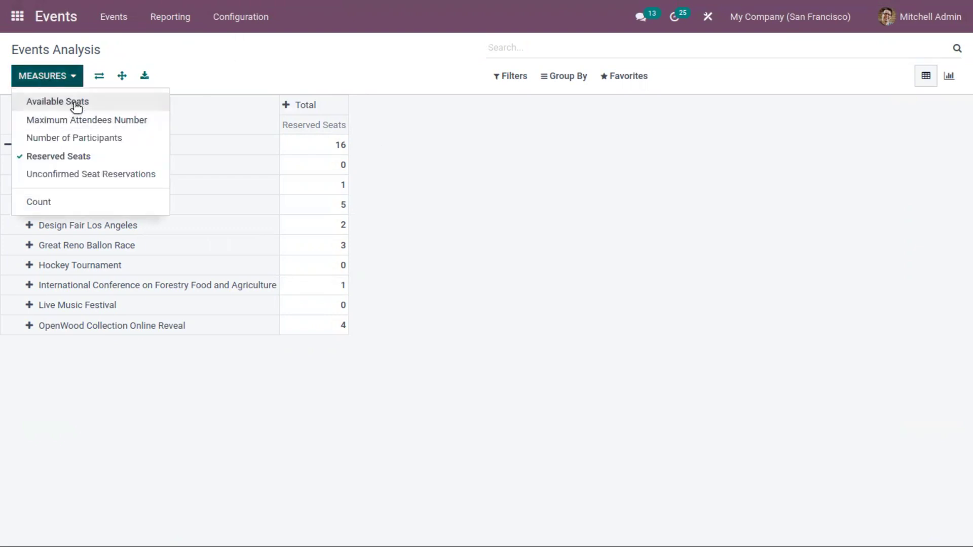
left_click(76, 105)
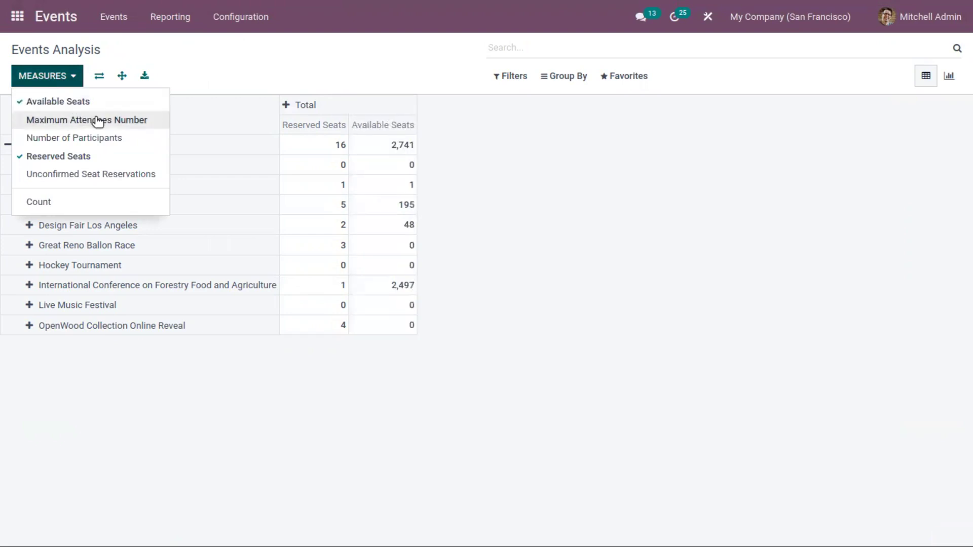
left_click(98, 121)
left_click(101, 137)
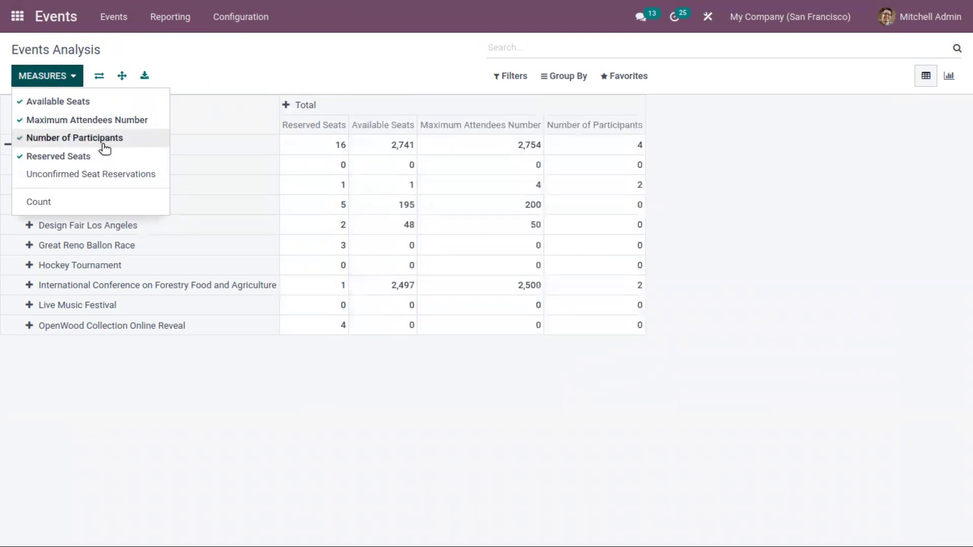
left_click(114, 176)
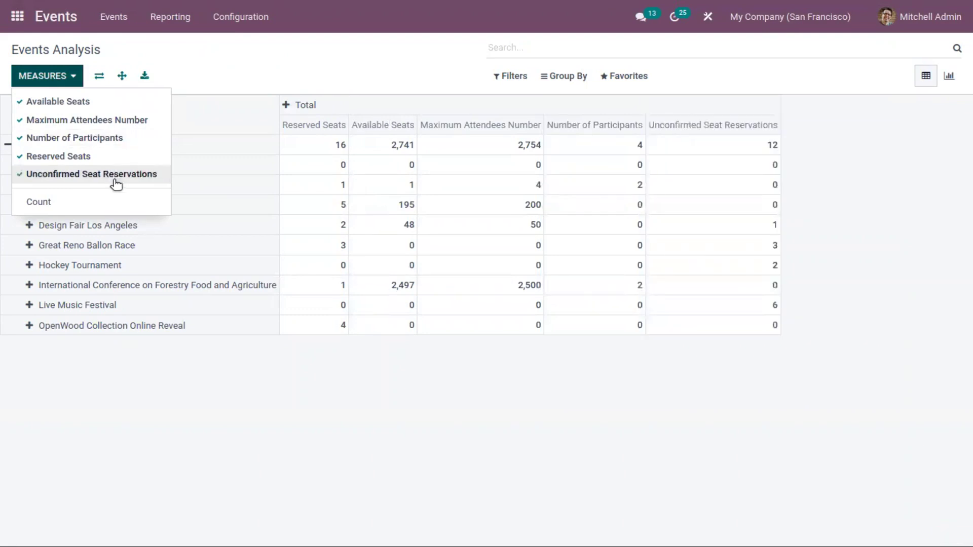
left_click(336, 77)
Show the analysis as a pie chart filtered to Upcoming/Running events, after trying other sorts and chart types
left_click(948, 76)
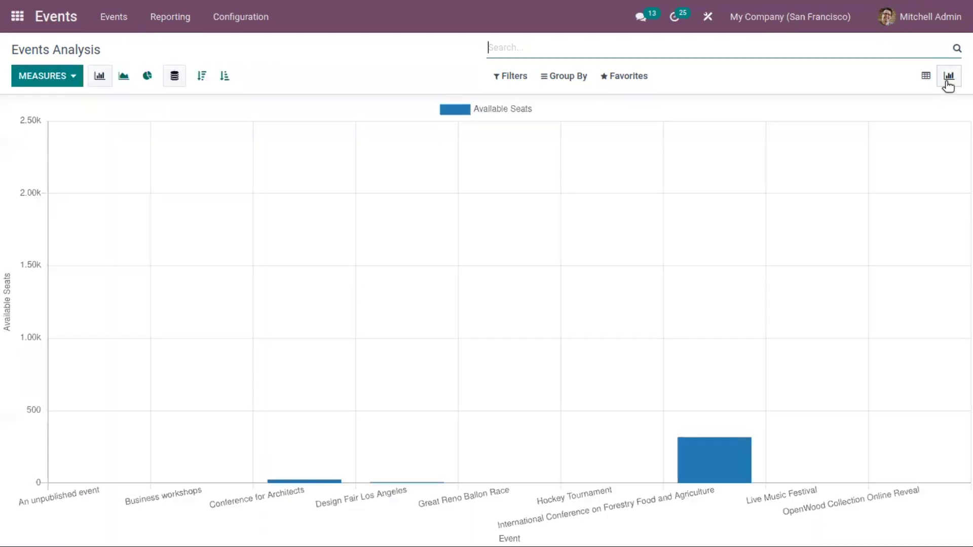
left_click(224, 76)
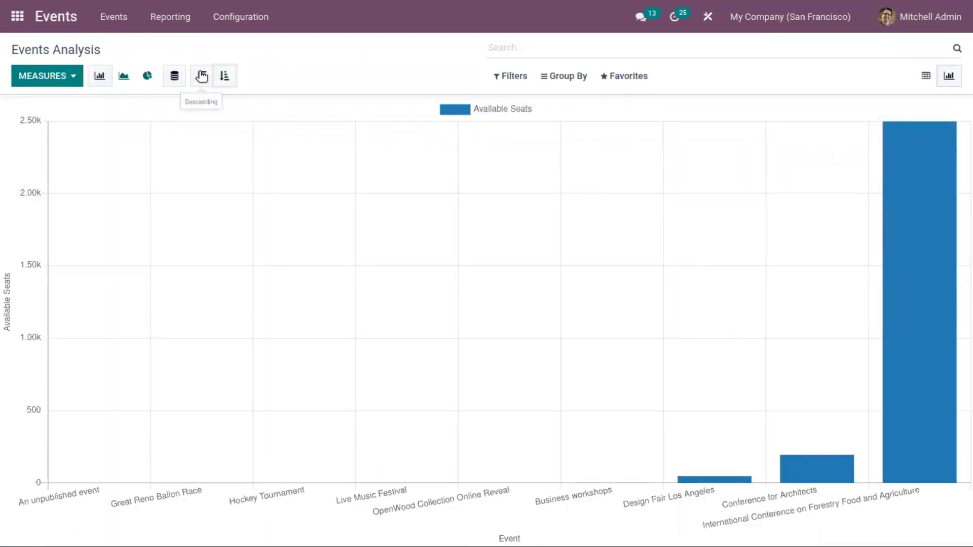
left_click(123, 76)
left_click(174, 76)
left_click(198, 76)
left_click(147, 76)
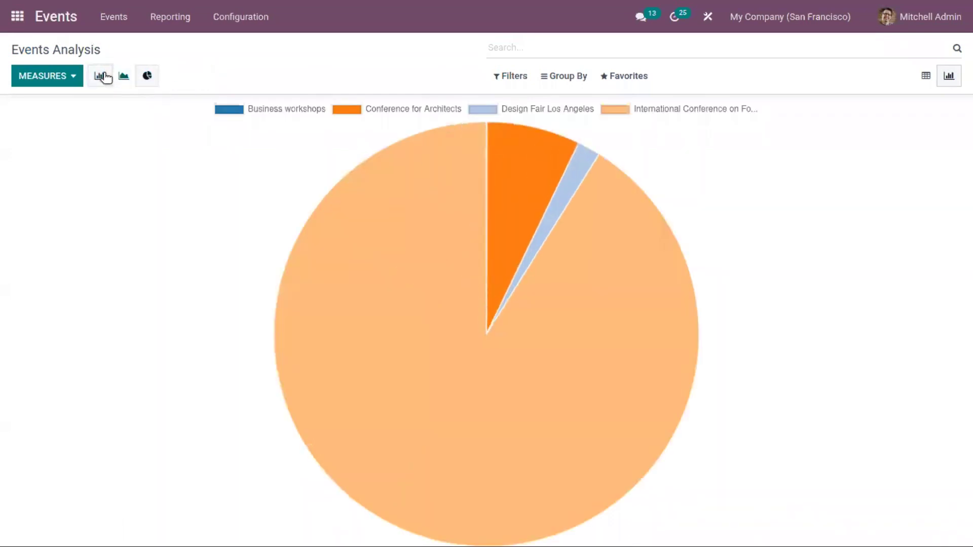
left_click(102, 76)
left_click(123, 76)
left_click(147, 76)
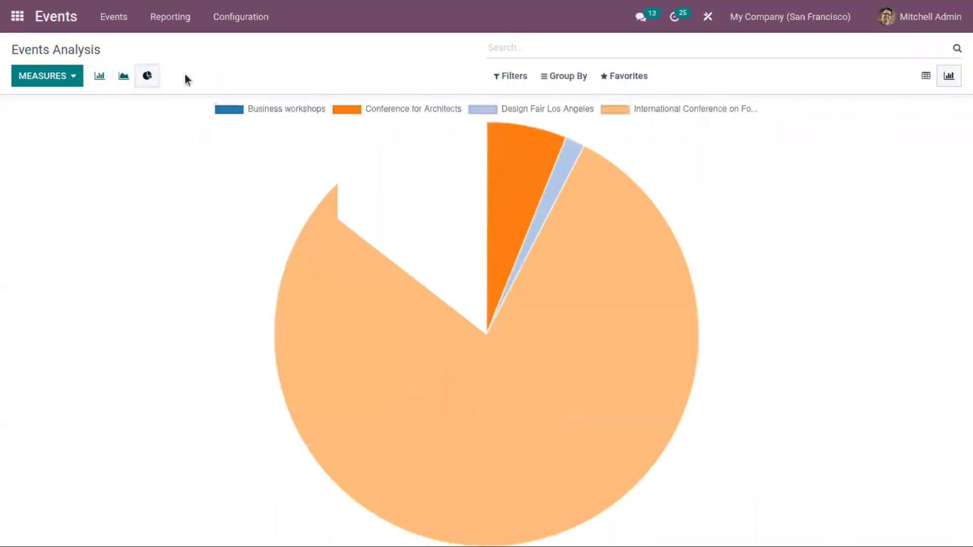
left_click(521, 75)
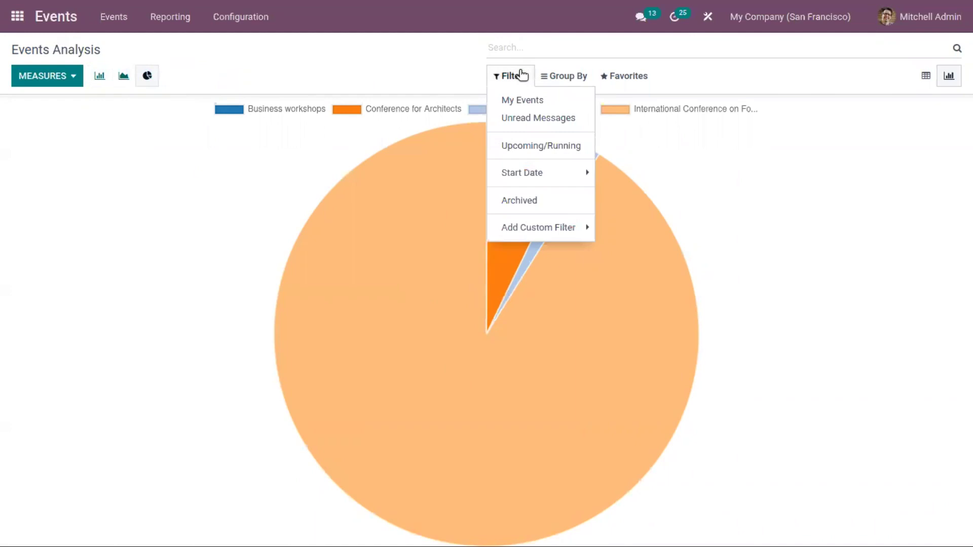
left_click(555, 150)
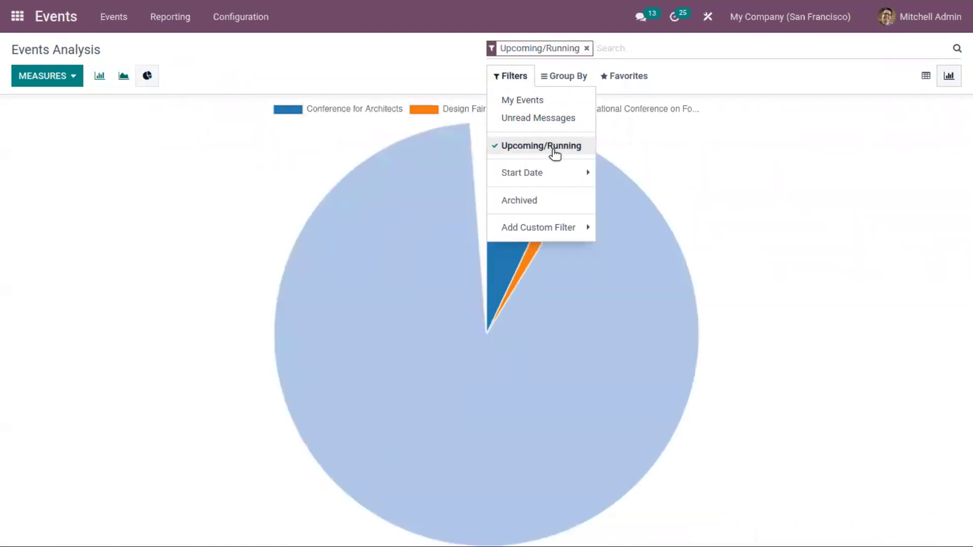
Group the chart by Responsible, Template and Stage, then remove the grouping again
left_click(579, 76)
left_click(579, 76)
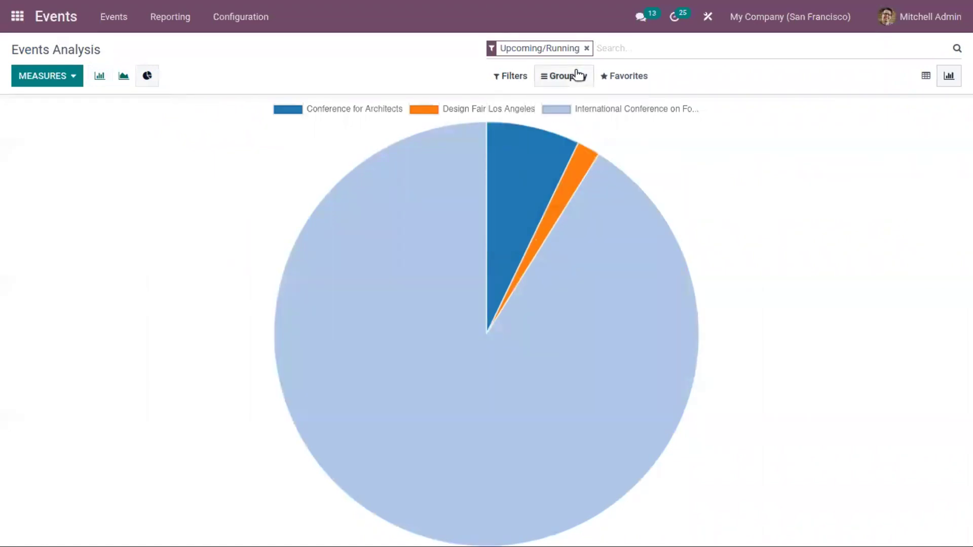
left_click(578, 75)
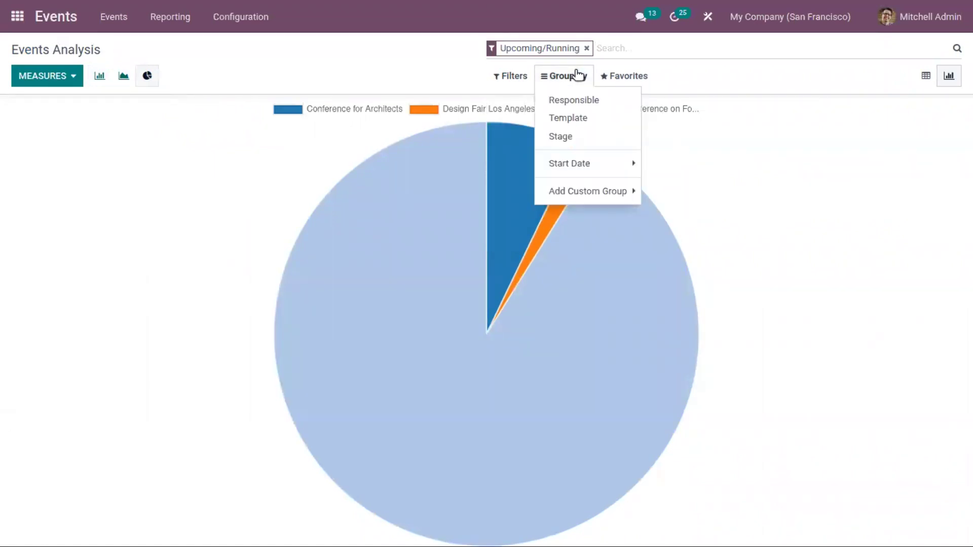
left_click(588, 104)
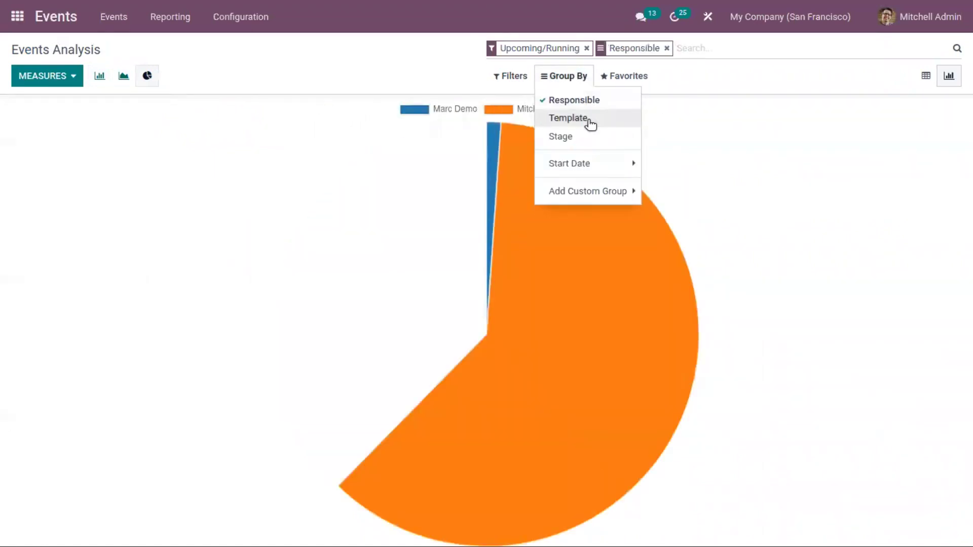
left_click(591, 120)
left_click(596, 137)
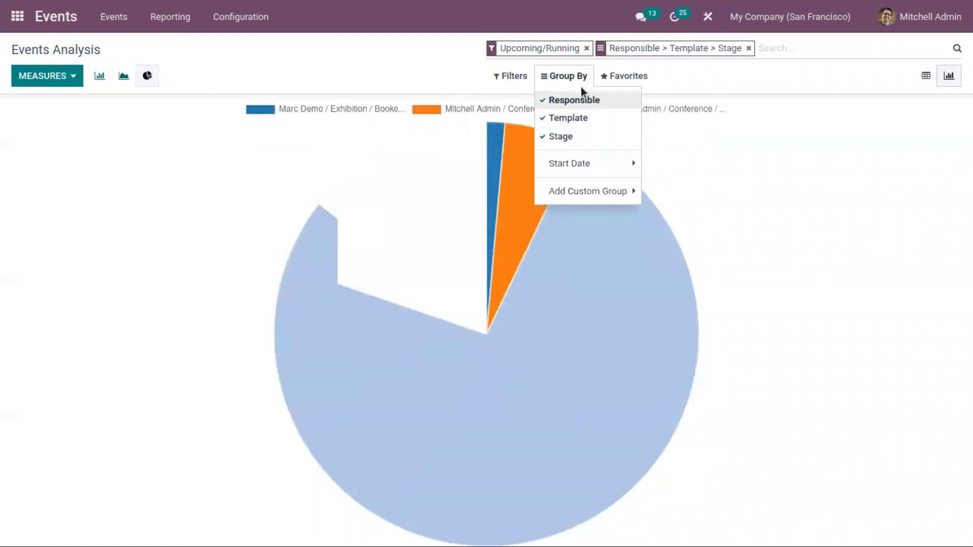
left_click(684, 117)
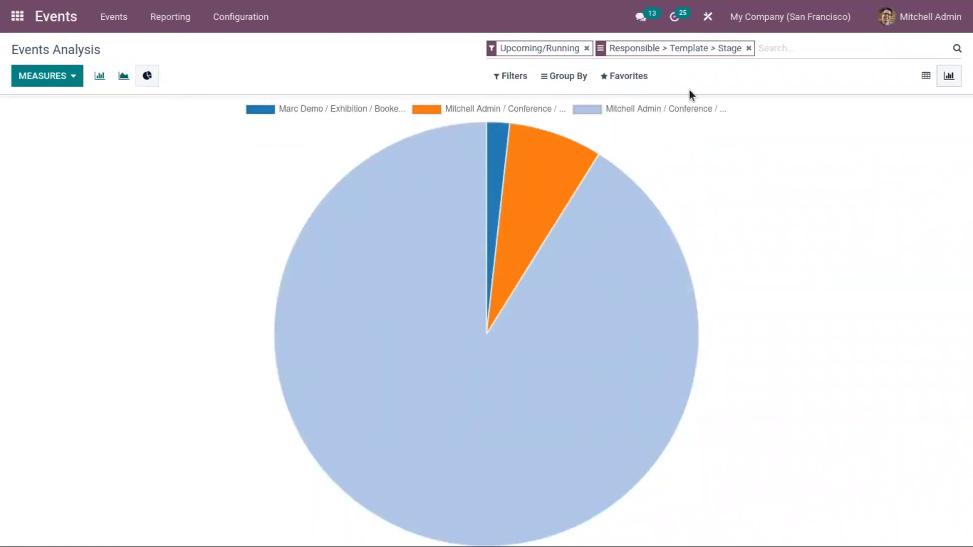
key("BackSpace")
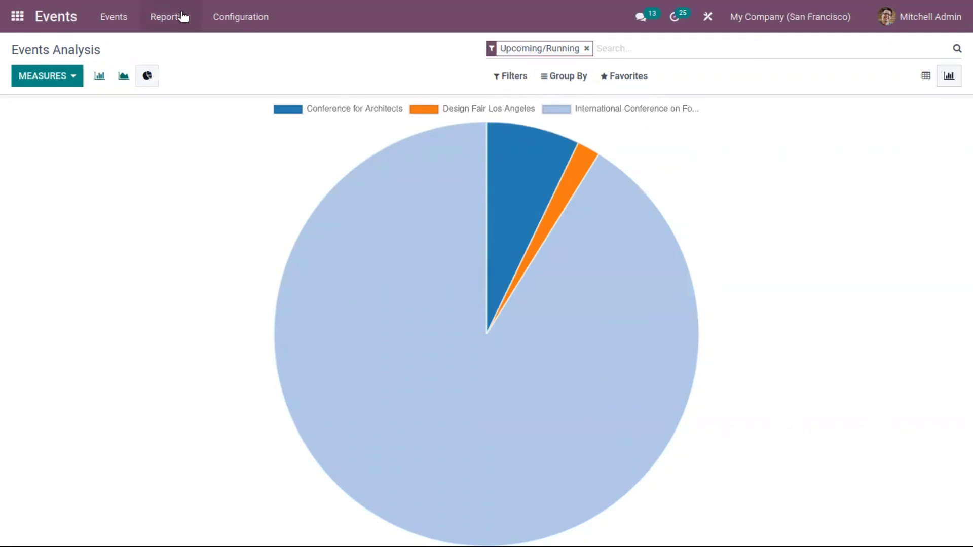
left_click(170, 17)
View the Attendees report in Graph, Kanban, List and Cohort views, trying Week, Month and Year intervals
left_click(175, 65)
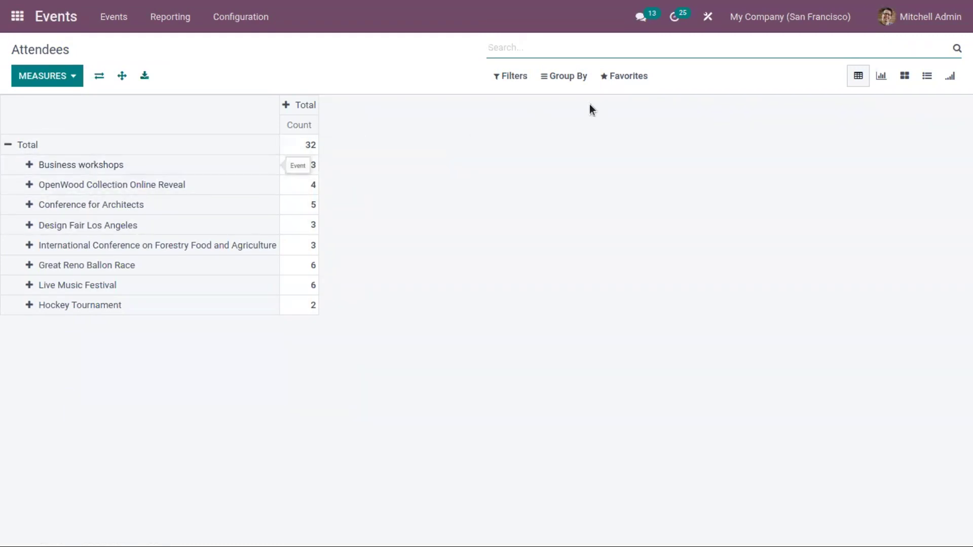
left_click(886, 78)
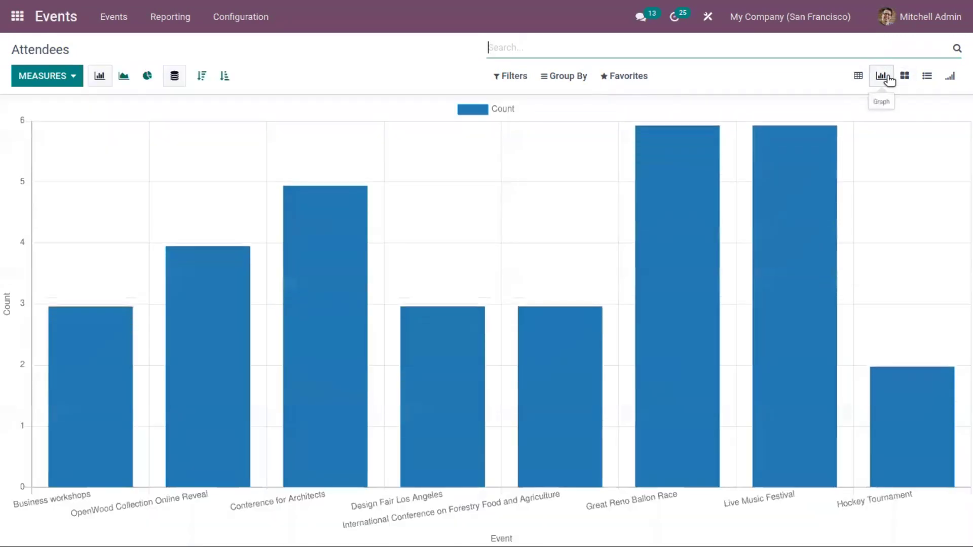
left_click(905, 77)
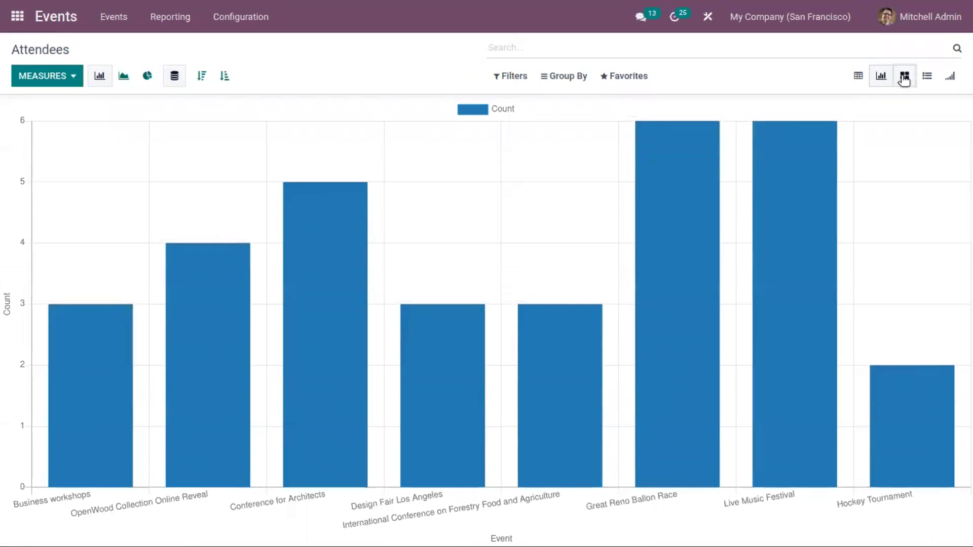
left_click(930, 79)
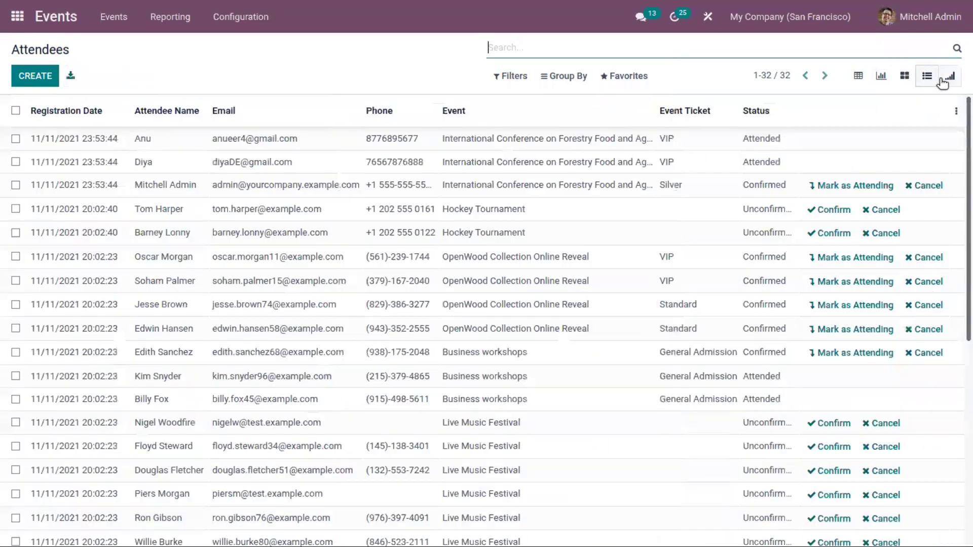
left_click(944, 81)
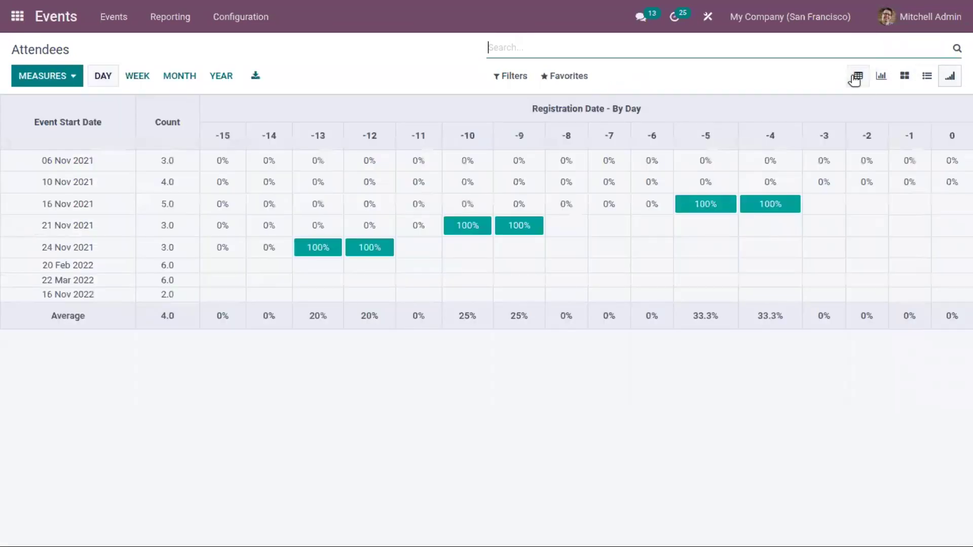
left_click(136, 77)
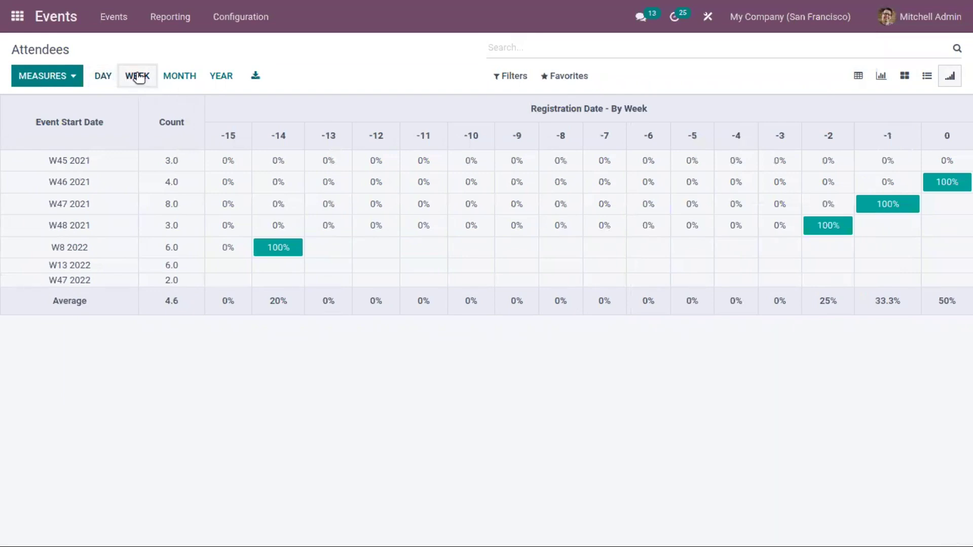
left_click(179, 75)
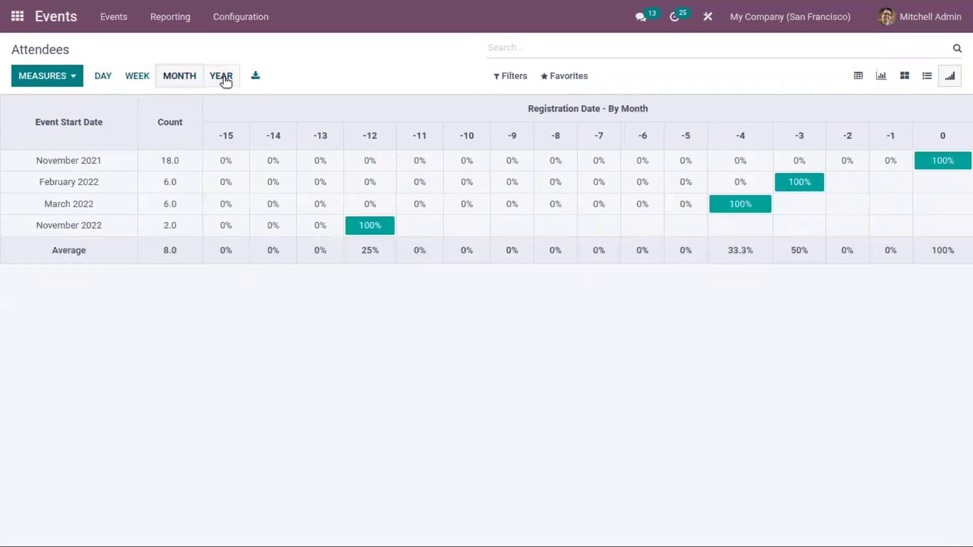
left_click(224, 77)
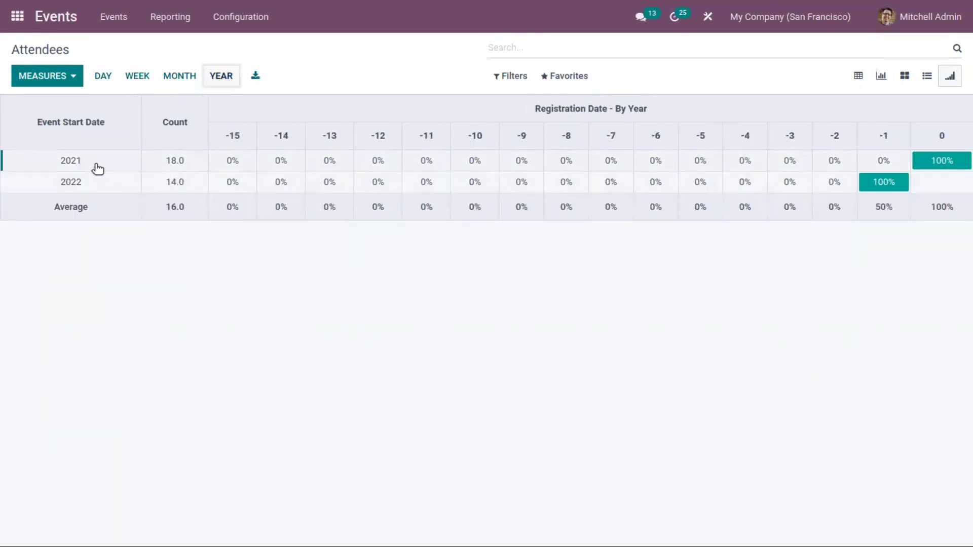